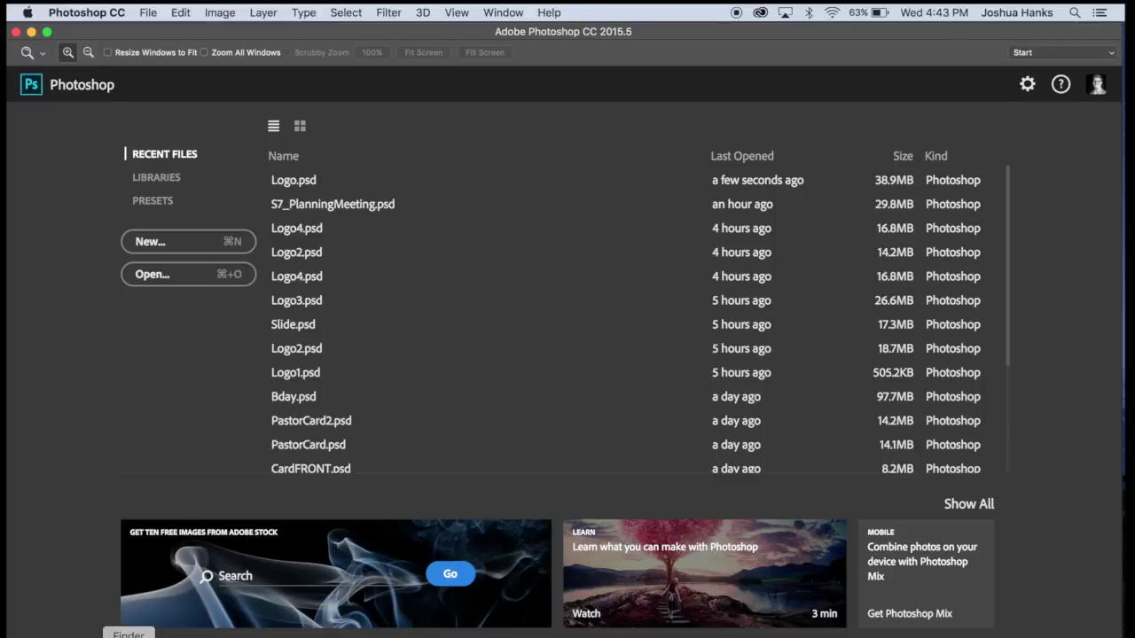
Switch to Finder, open the NewLogo folder on the Desktop and preview MidWeek.jpg.
left_click(128, 636)
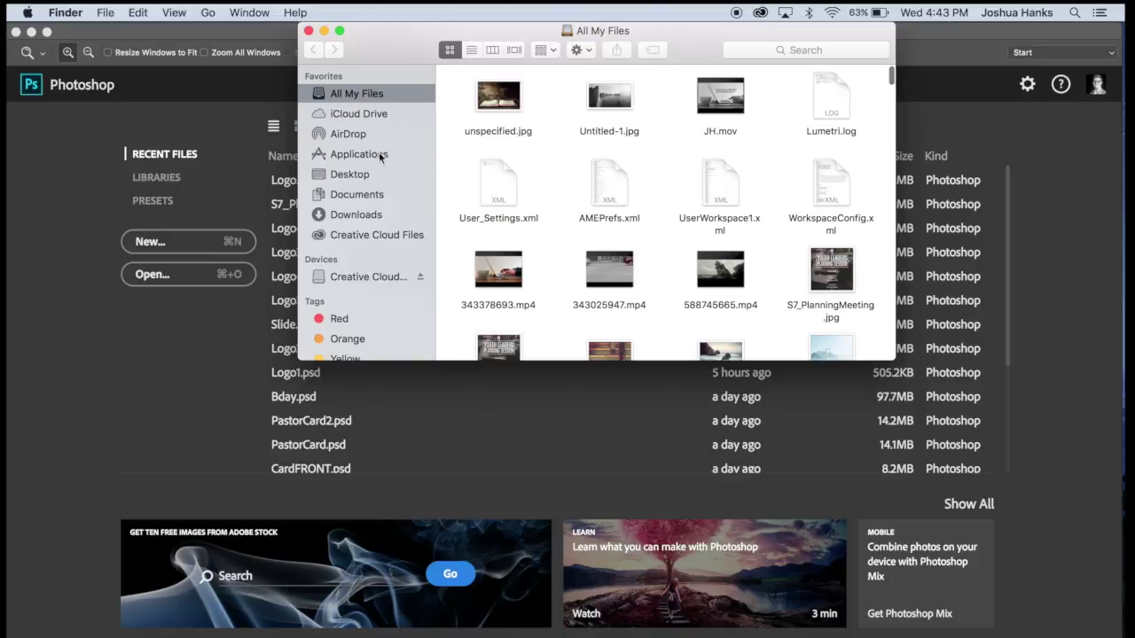
left_click(368, 171)
scroll(521, 311, "down", 5)
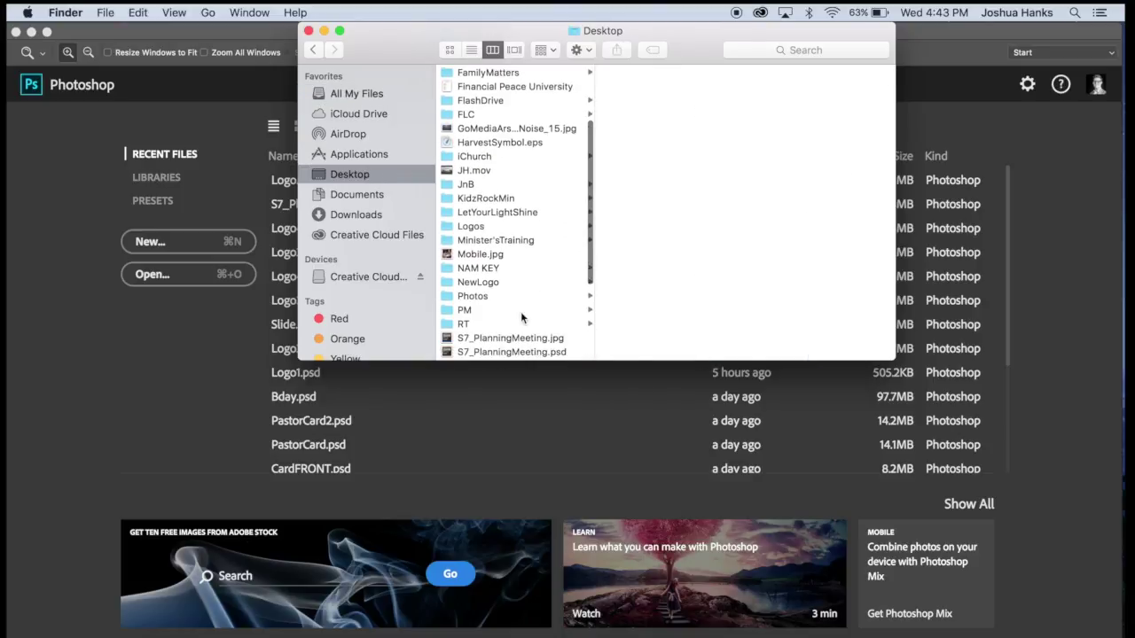
scroll(501, 278, "down", 3)
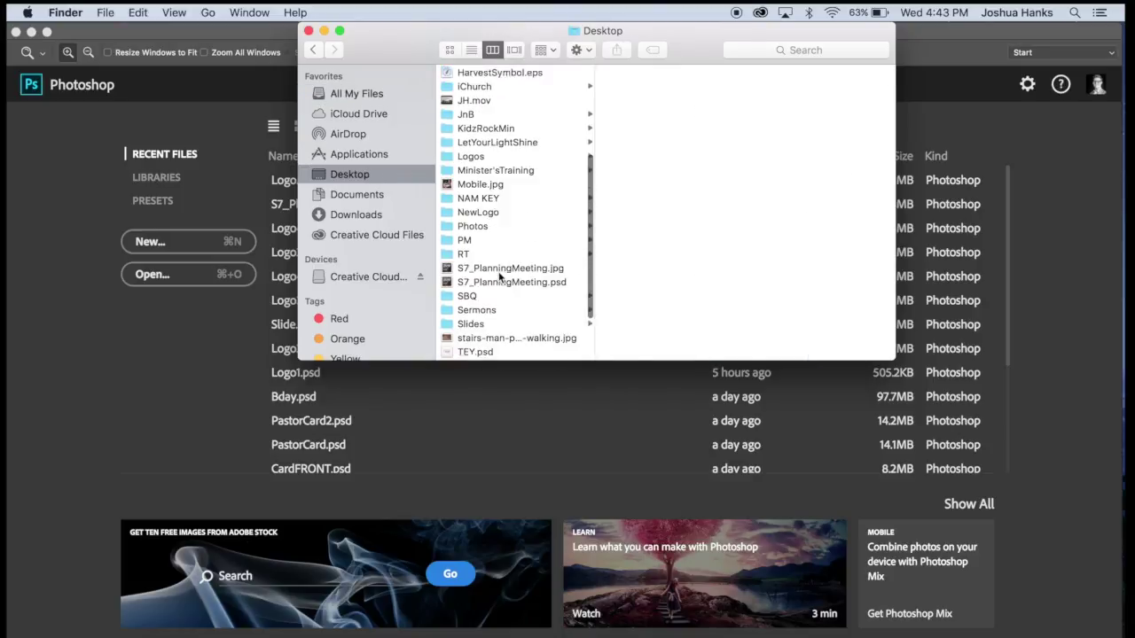
scroll(500, 277, "down", 1)
left_click(490, 202)
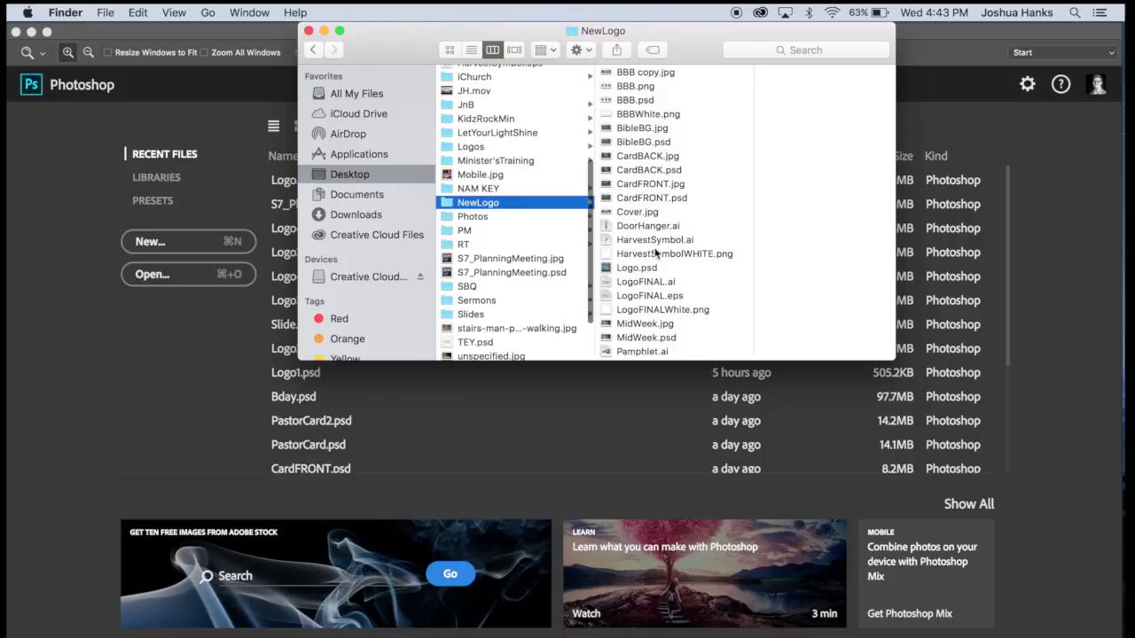
scroll(656, 254, "down", 5)
left_click(652, 139)
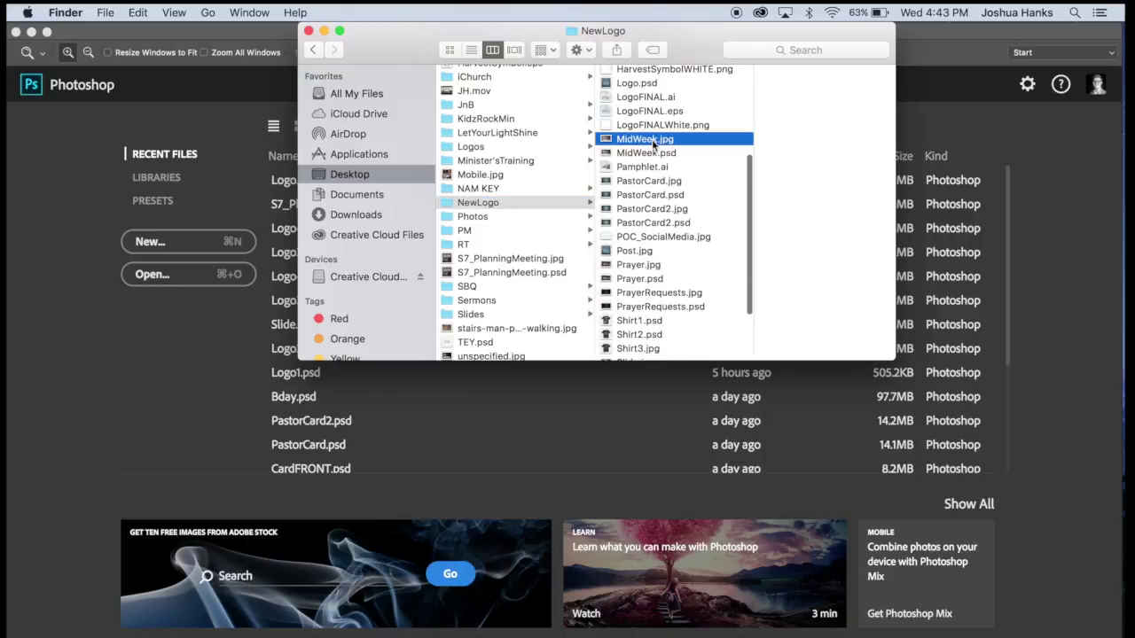
key("space")
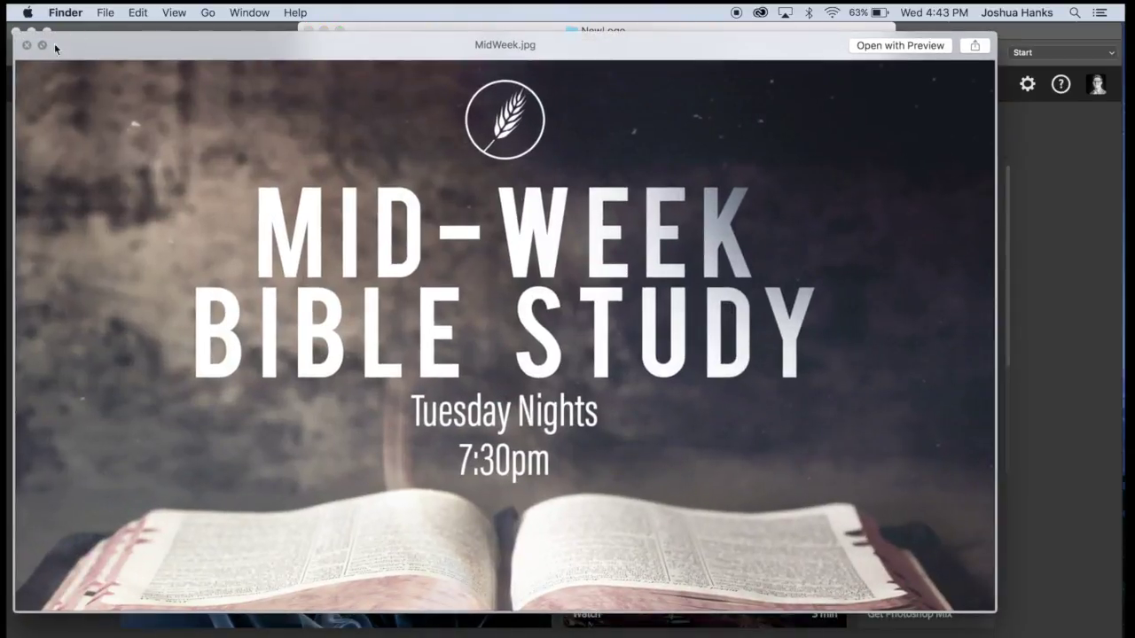
Examine the title shading and the light at the book in the MidWeek.jpg preview, close it, and return to Photoshop.
left_click_drag(146, 45, 214, 34)
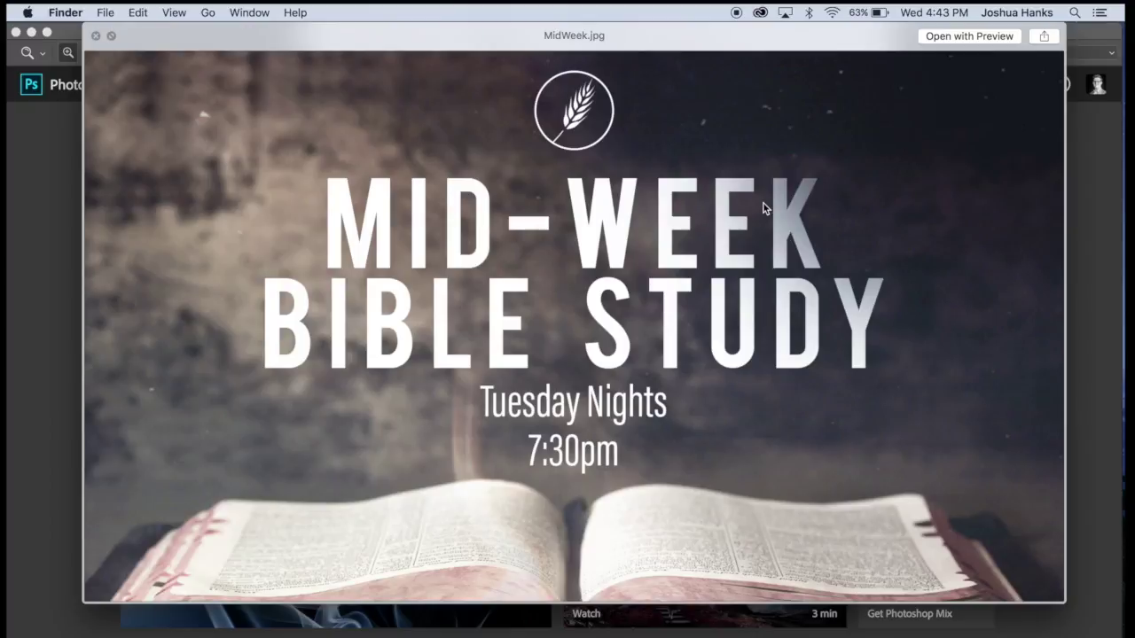
scroll(809, 208, "up", 5)
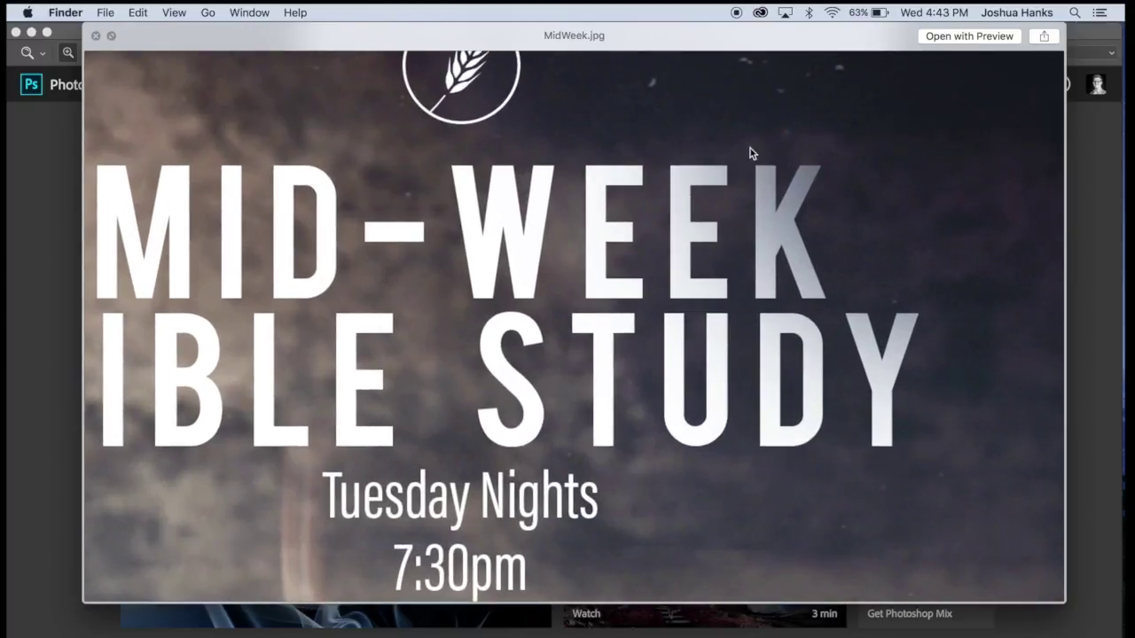
scroll(861, 264, "down", 5)
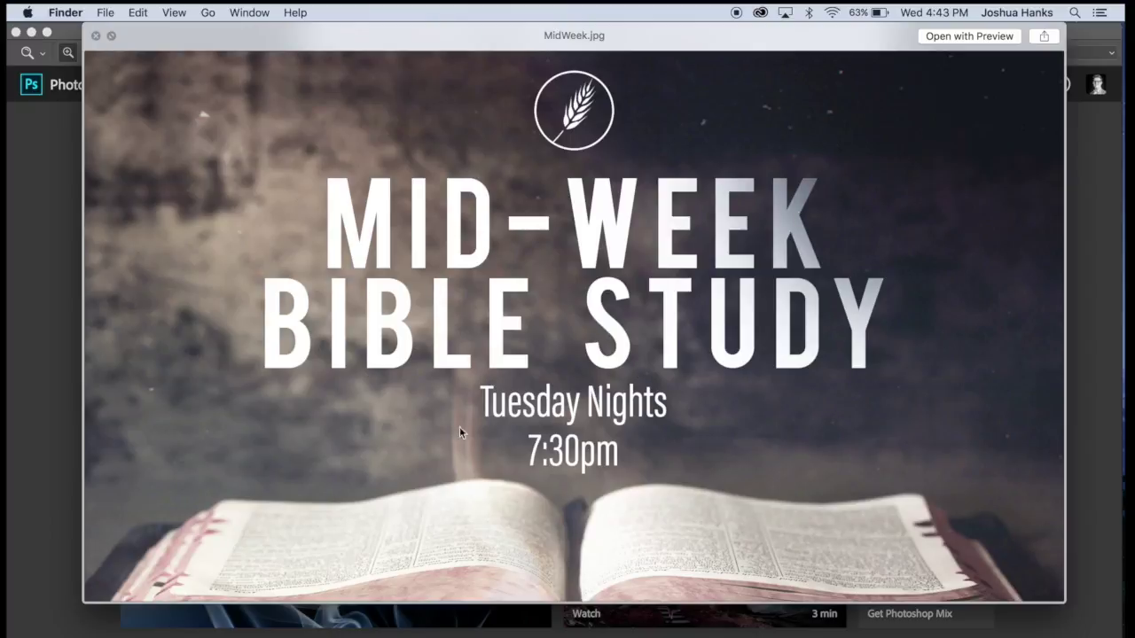
scroll(463, 486, "up", 3)
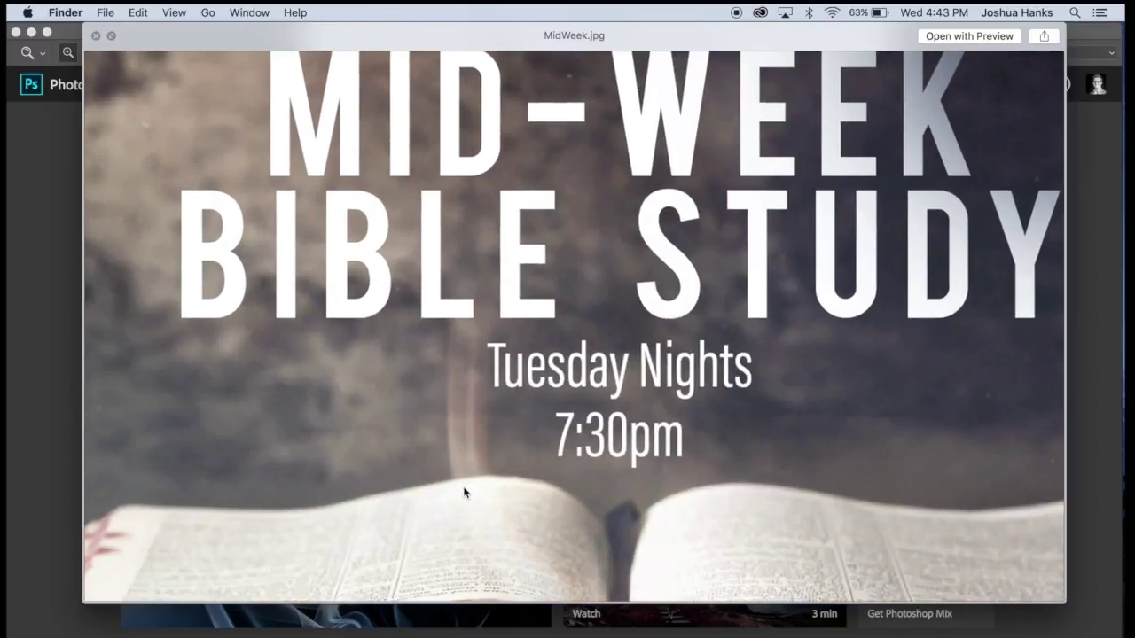
scroll(463, 486, "down", 3)
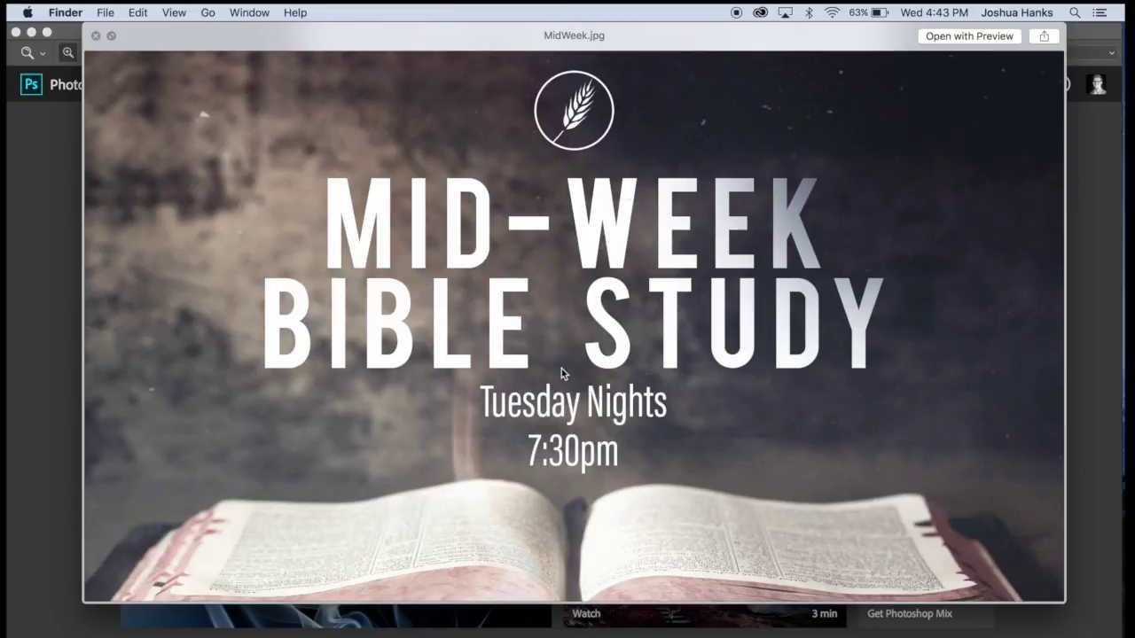
left_click(96, 35)
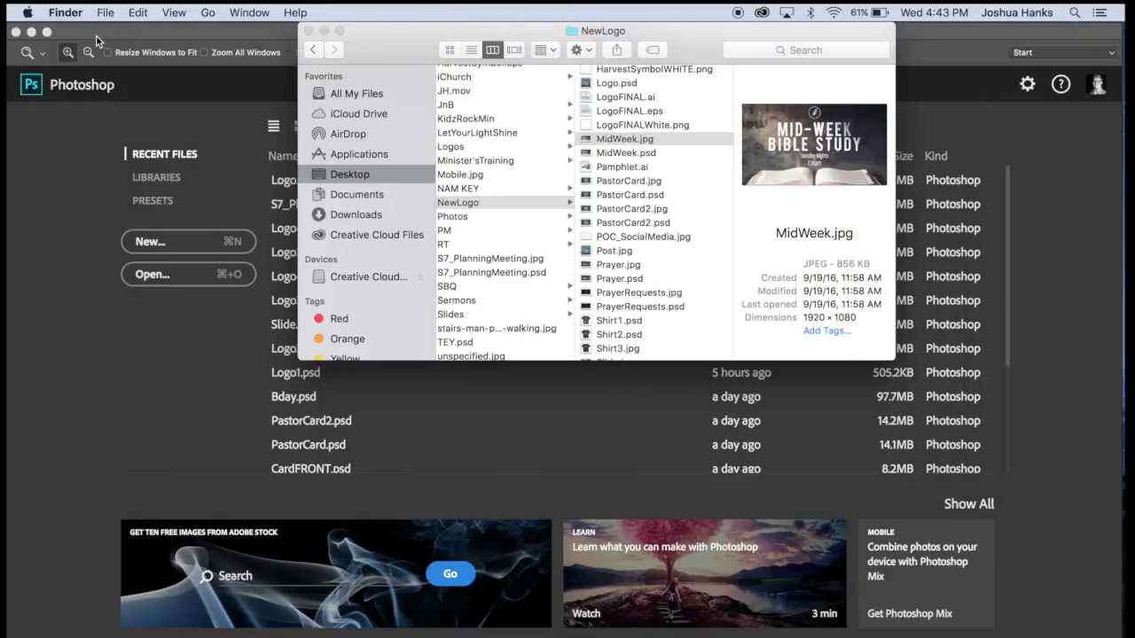
left_click(308, 31)
left_click(65, 406)
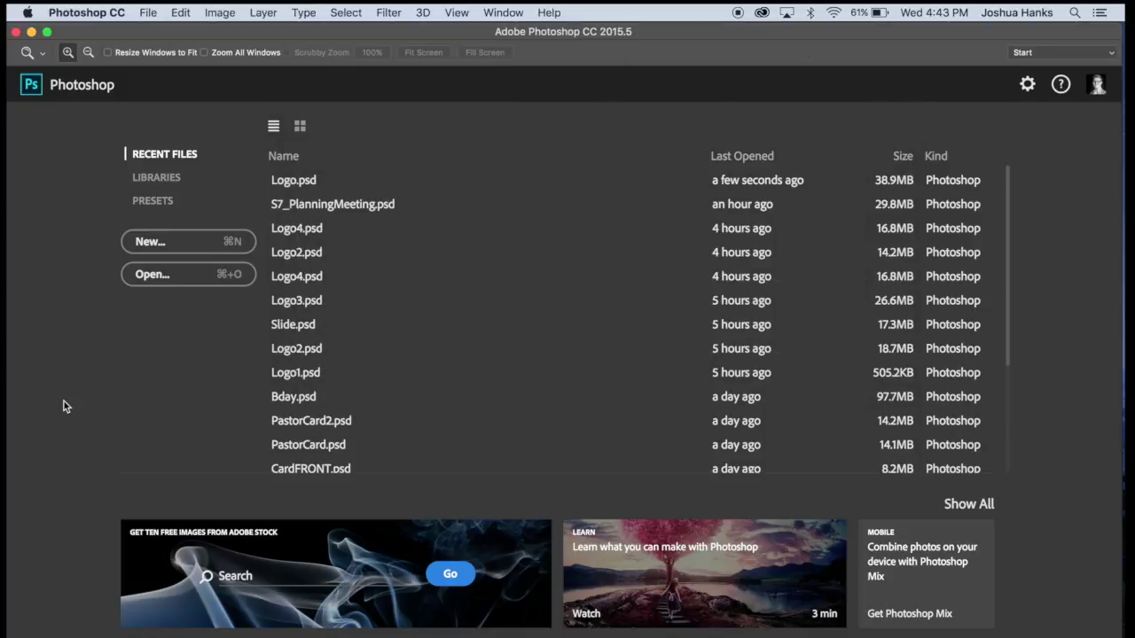
Create a new document 1920 pixels wide and 1080 pixels high at 300 pixels/inch in RGB Color with a white background.
left_click(198, 243)
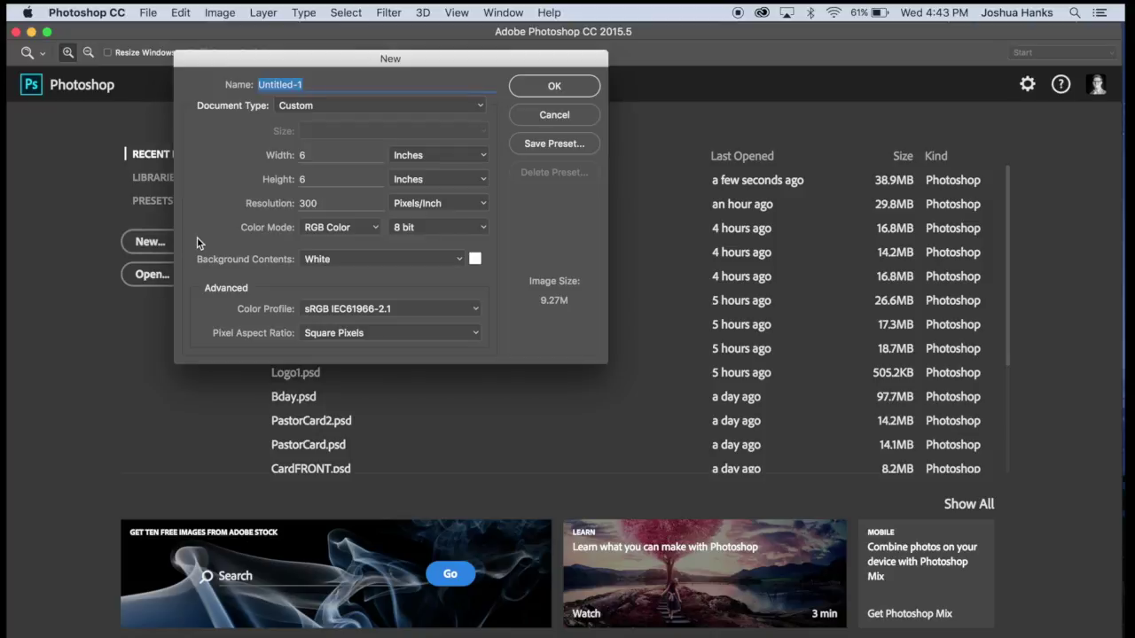
left_click(447, 152)
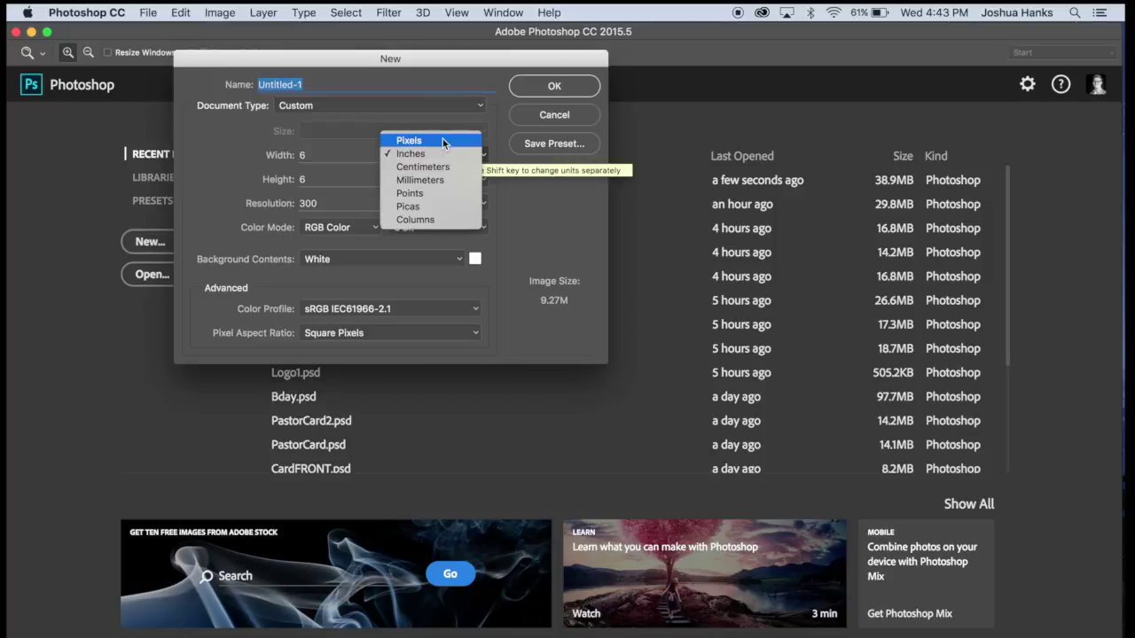
left_click(443, 144)
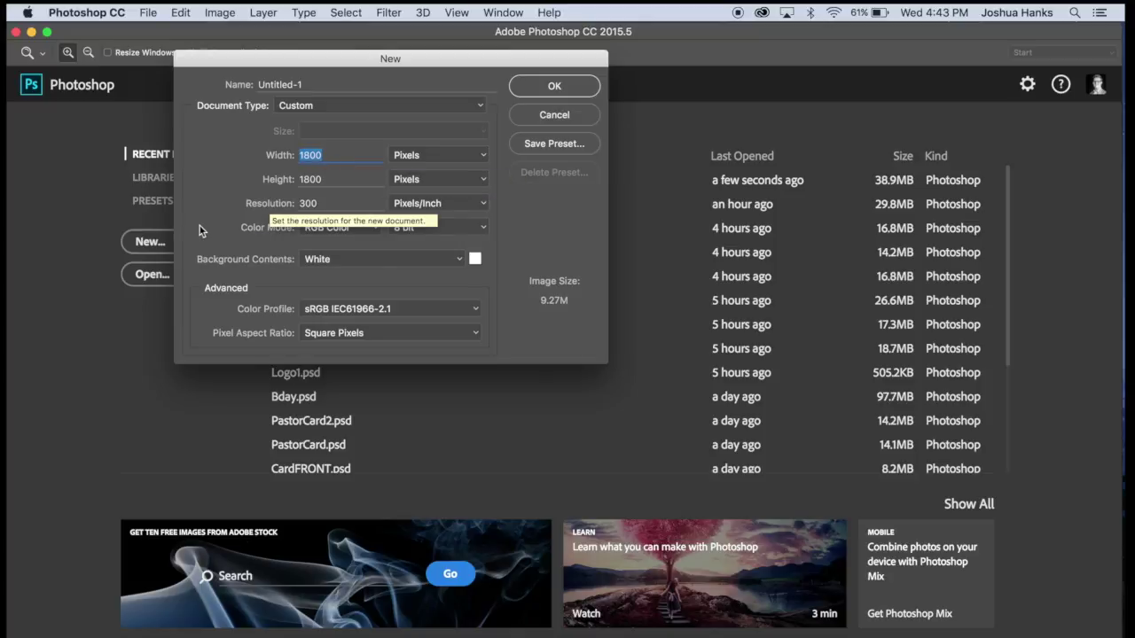
type("1920")
key("Tab")
type("1080")
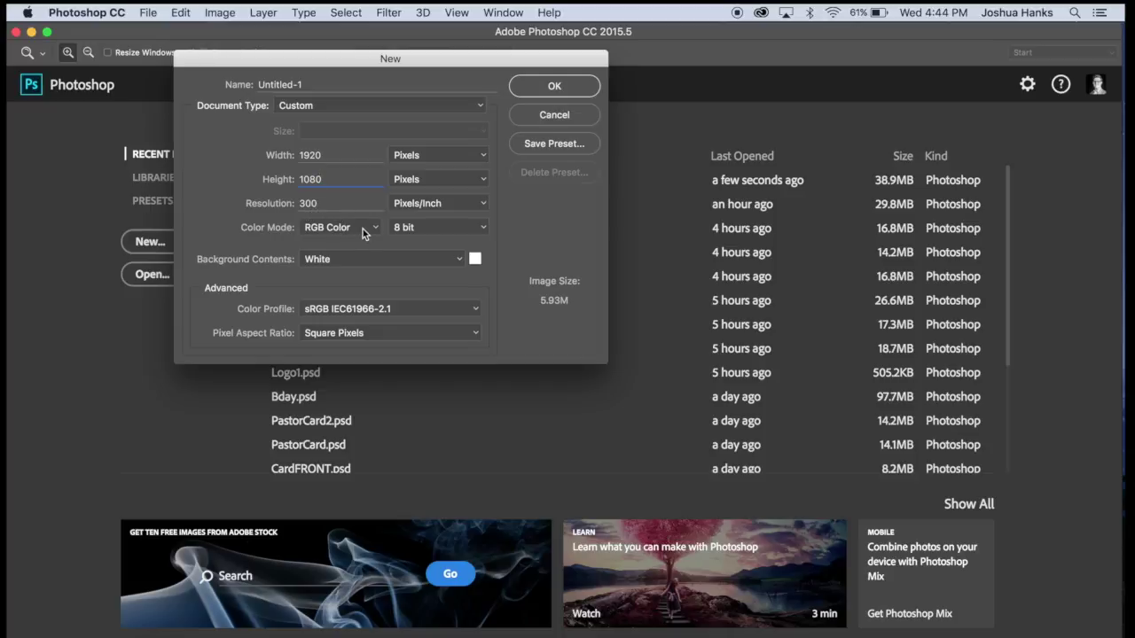
left_click(522, 91)
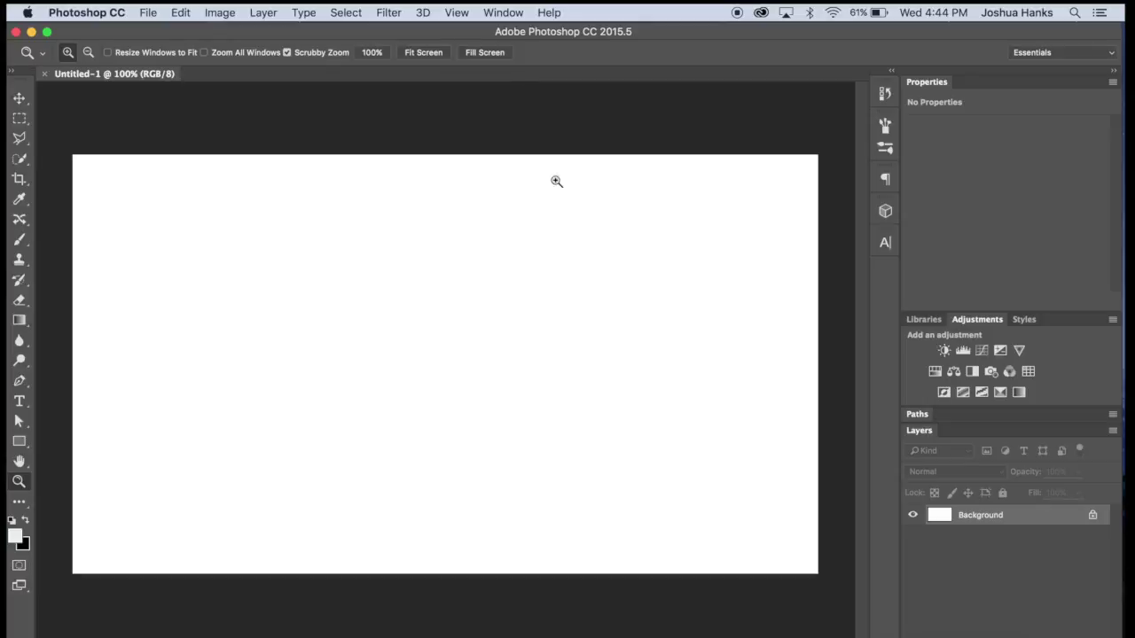
Place the image unspecified.jpg from Finder's All My Files into the blank document.
left_click_drag(511, 355, 504, 357)
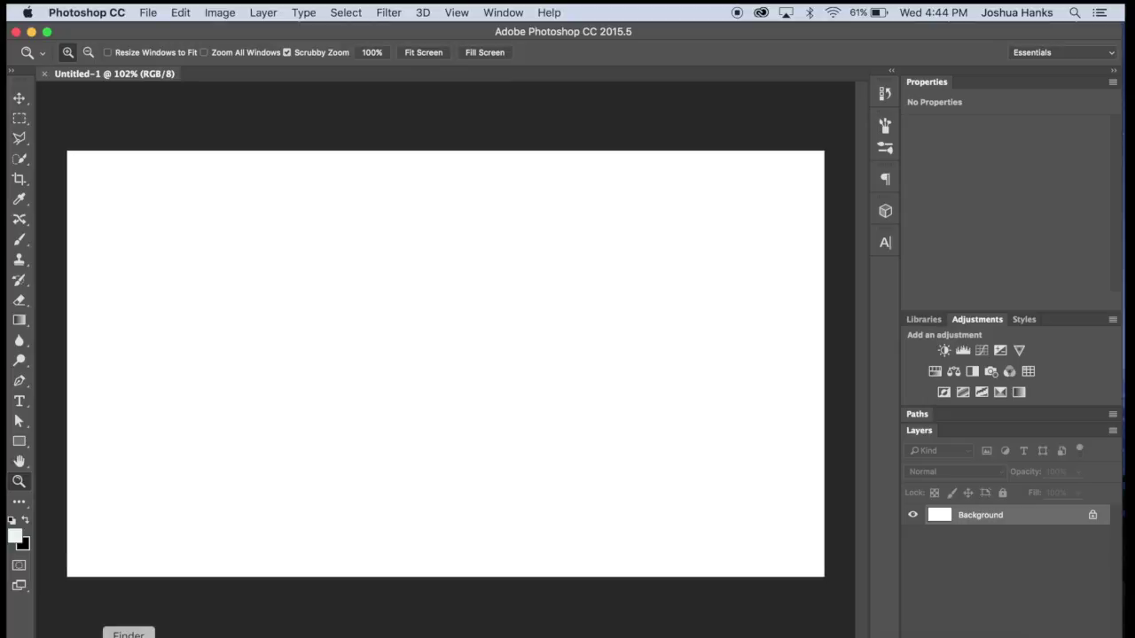
left_click(129, 635)
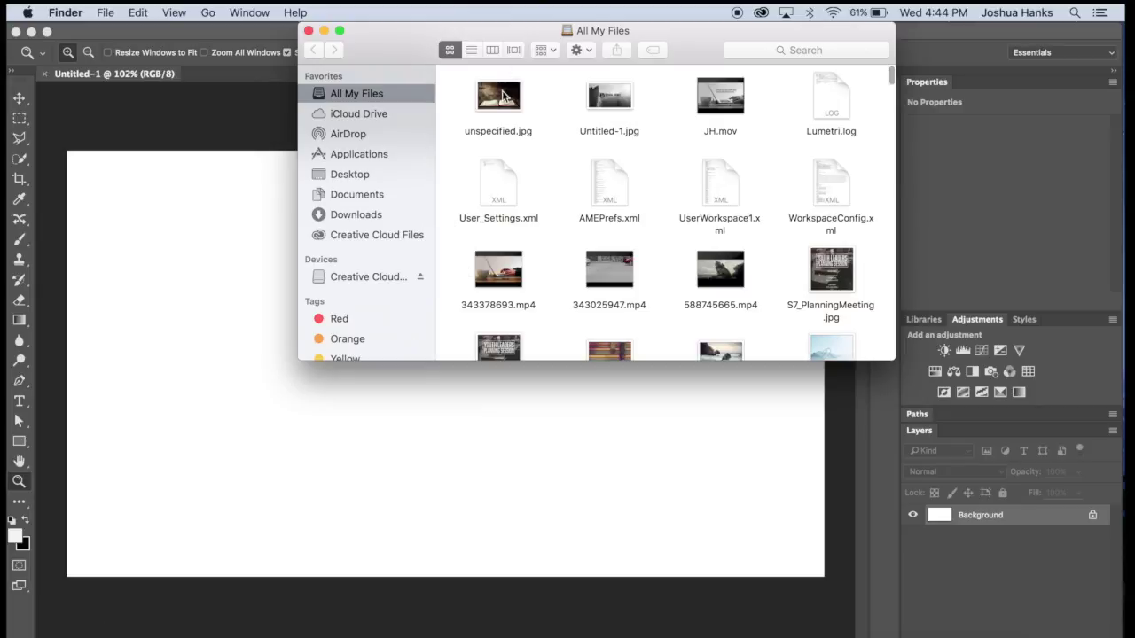
left_click_drag(503, 96, 541, 454)
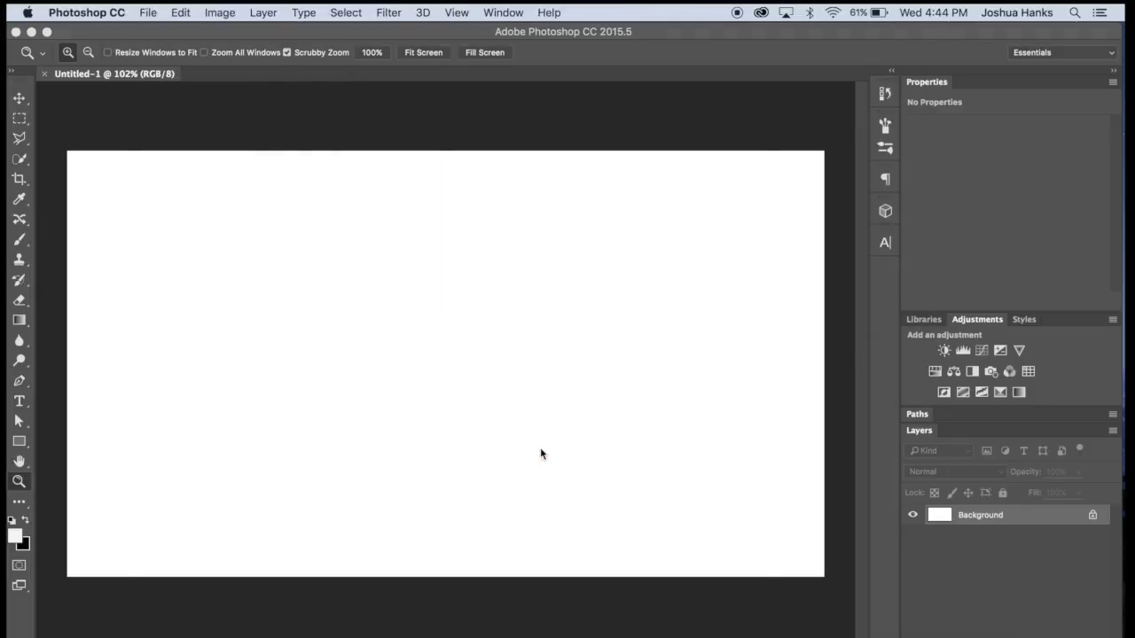
Scale the placed Bible image proportionally to about 28.7%, position it to cover the whole canvas with the book along the lower edge, and commit.
scroll(569, 372, "down", 3)
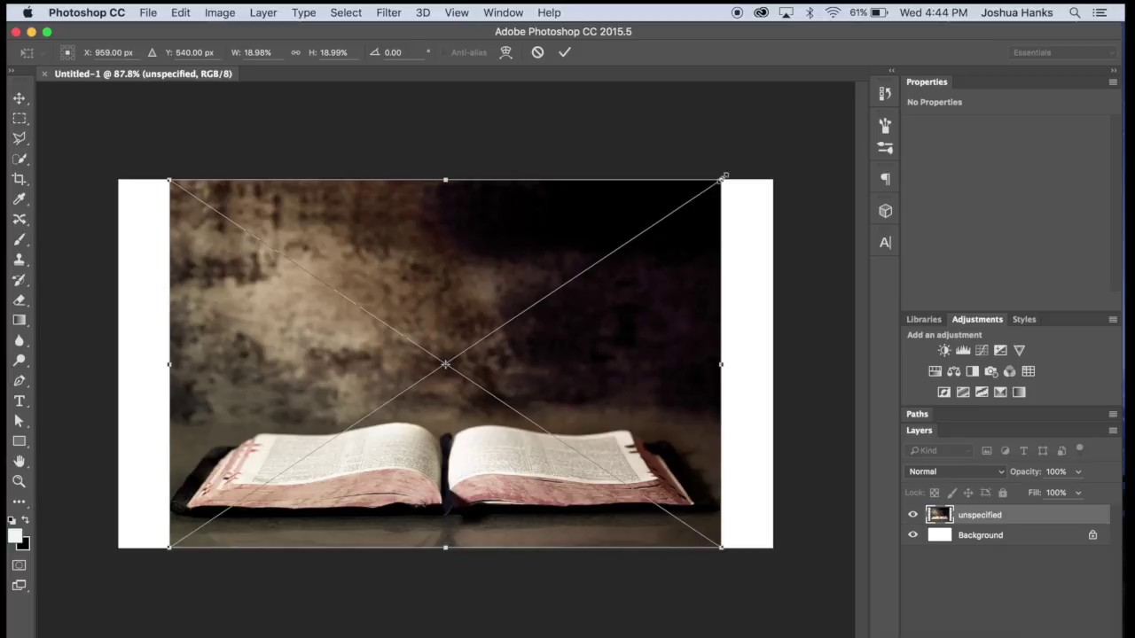
left_click_drag(725, 175, 772, 135)
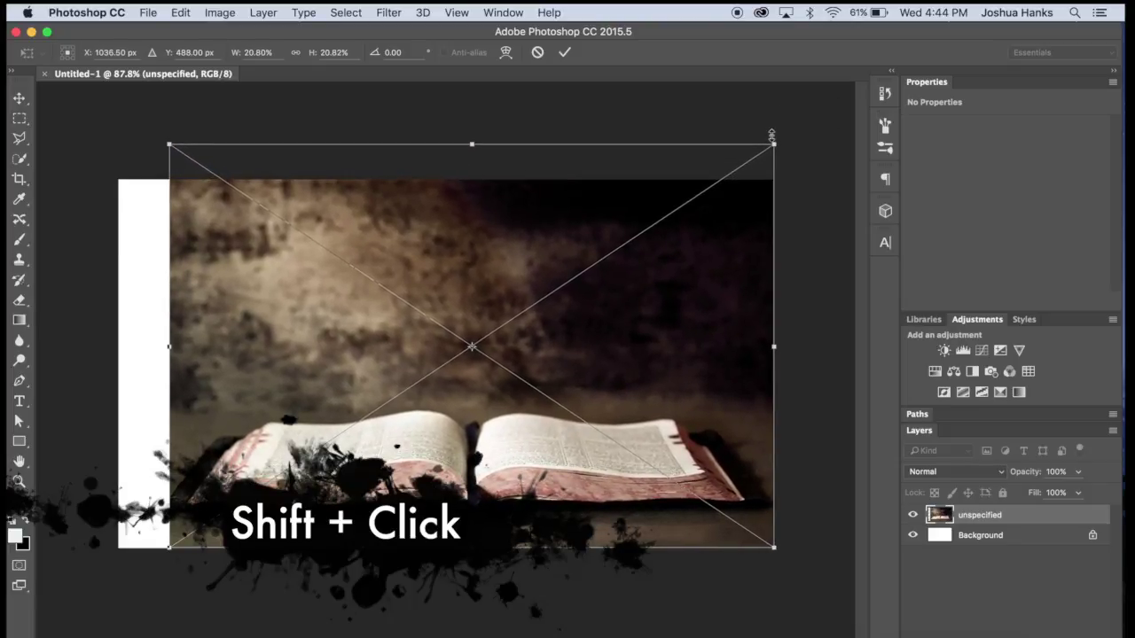
key("ctrl+z")
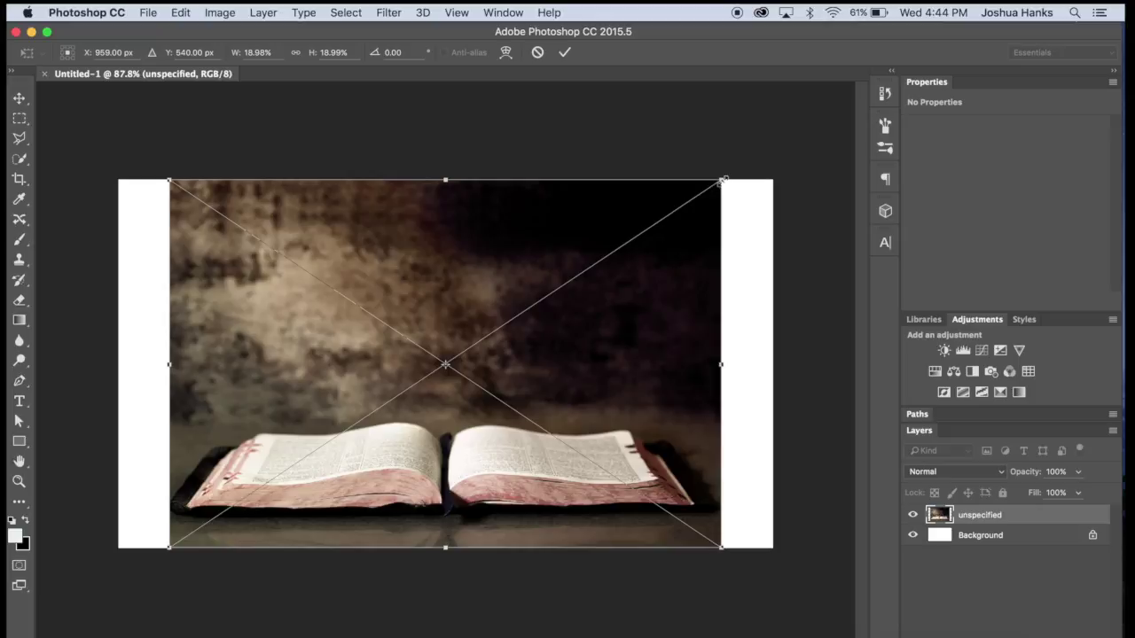
left_click_drag(723, 180, 777, 142)
left_click_drag(165, 135, 37, 62)
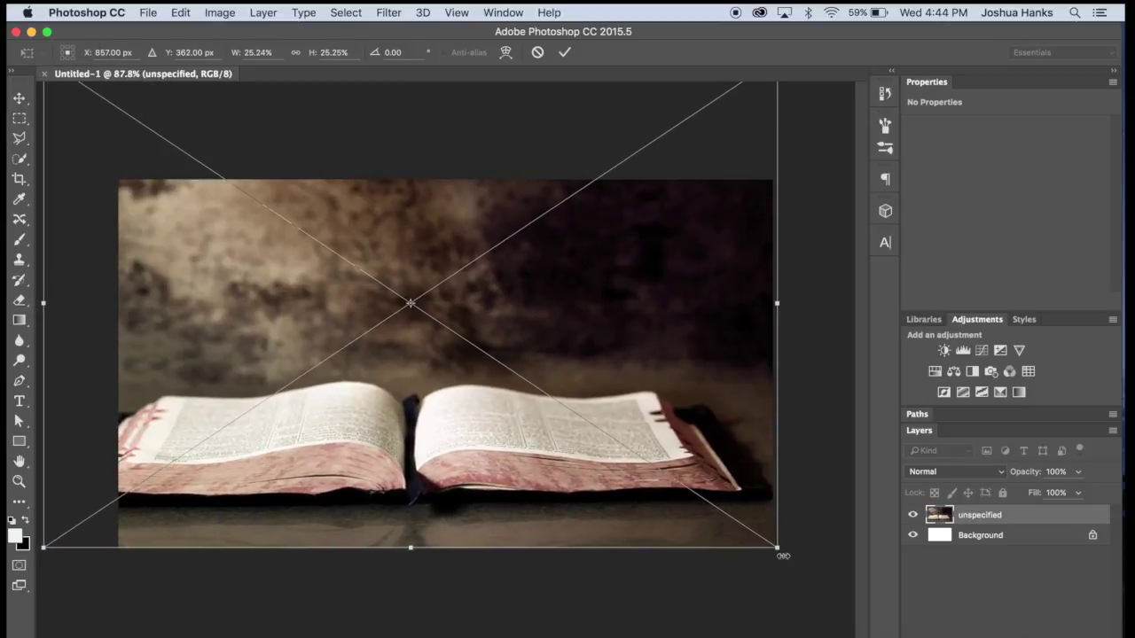
left_click_drag(777, 548, 878, 614)
left_click_drag(756, 298, 744, 324)
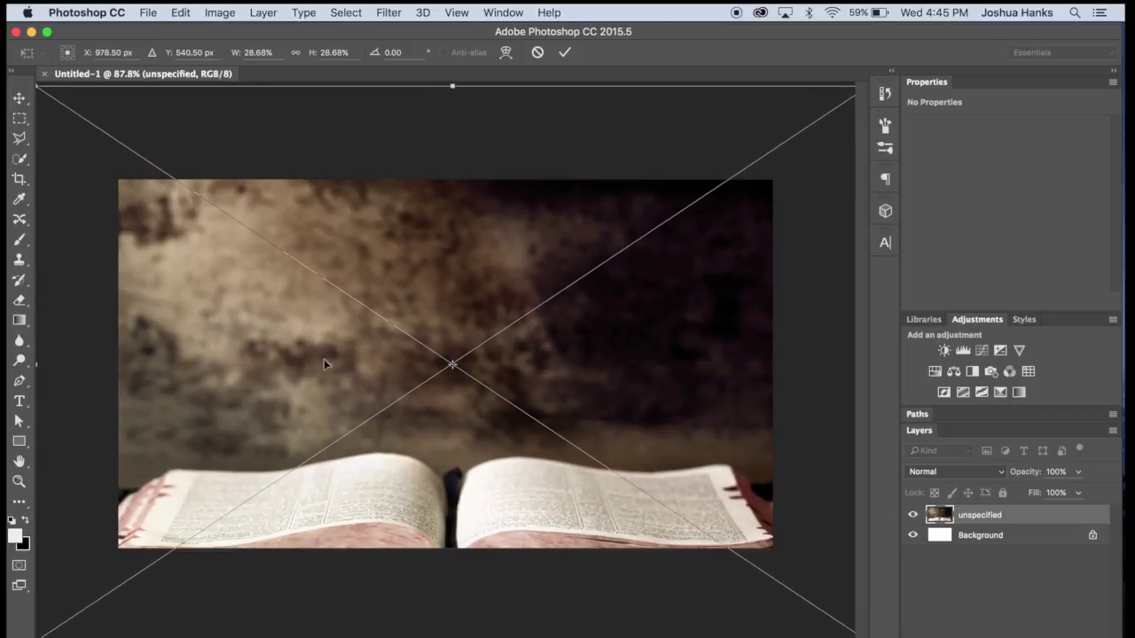
left_click(564, 55)
Add a centred two-line white title reading "MID-WEEK" and "BIBLE STUDY" above the open book.
key("z")
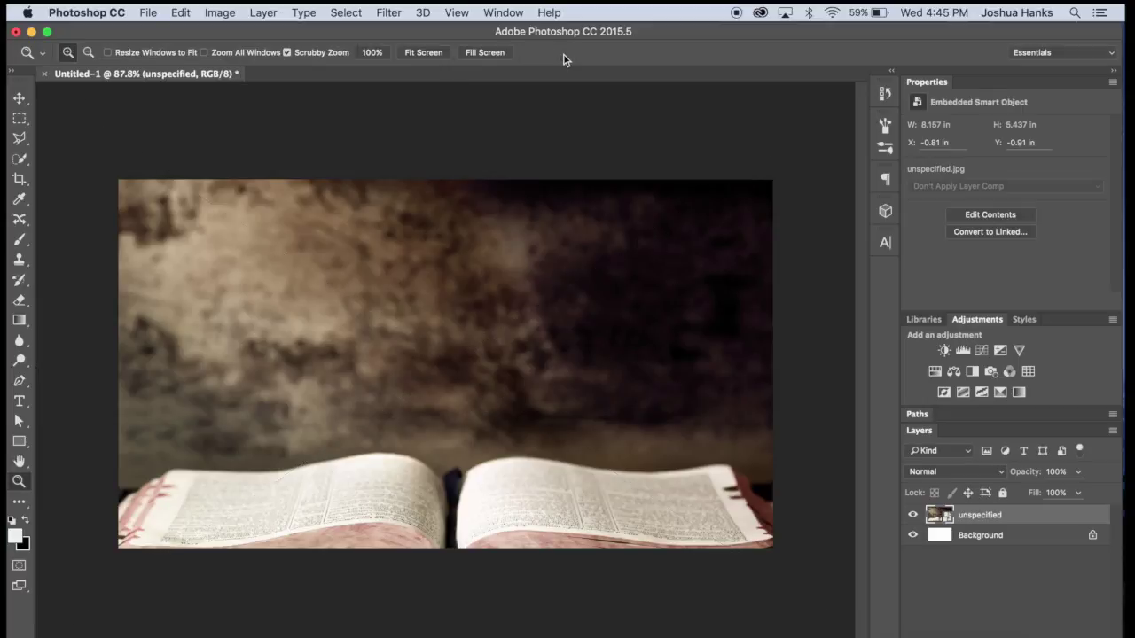
left_click_drag(588, 294, 590, 293)
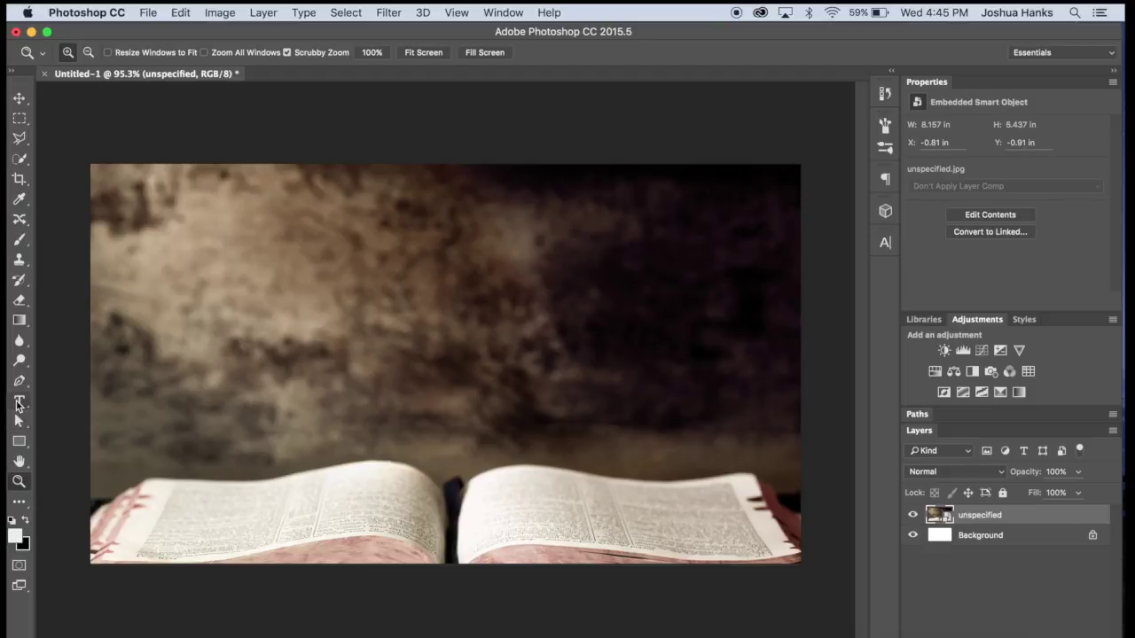
left_click(19, 402)
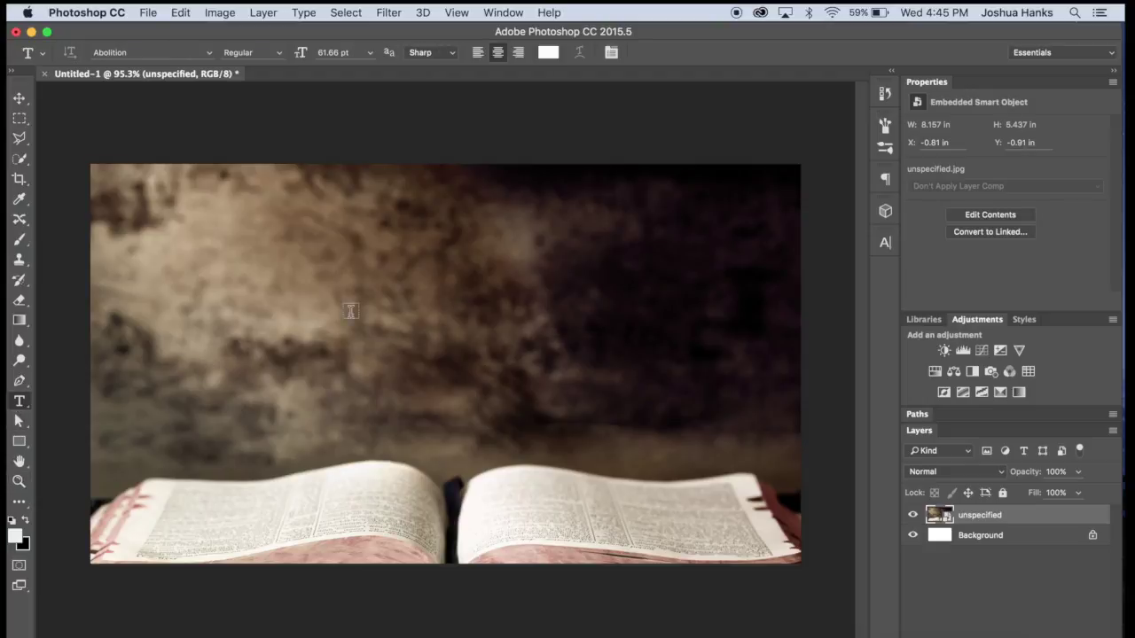
left_click(437, 288)
type("M")
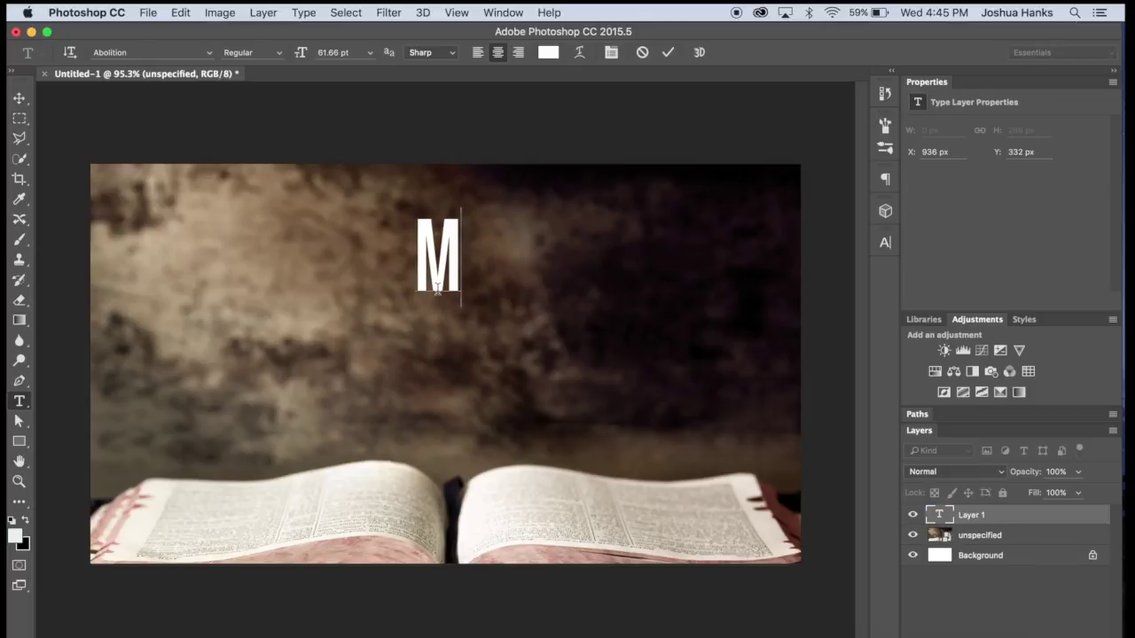
type("ID-WEEK")
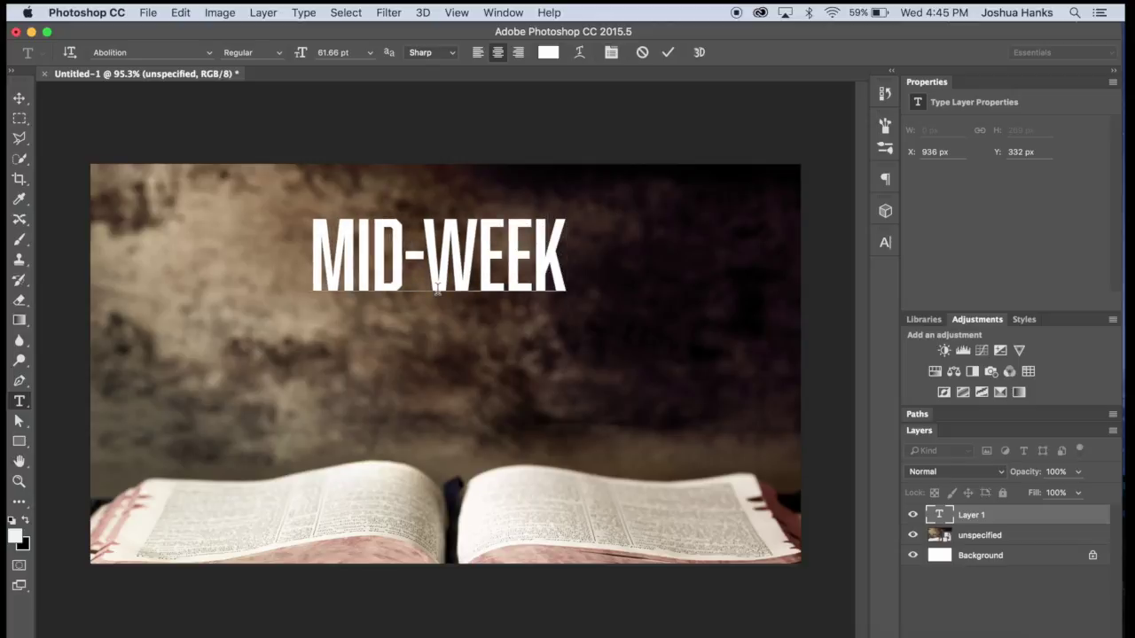
key("Return")
type("BIBLE STUD")
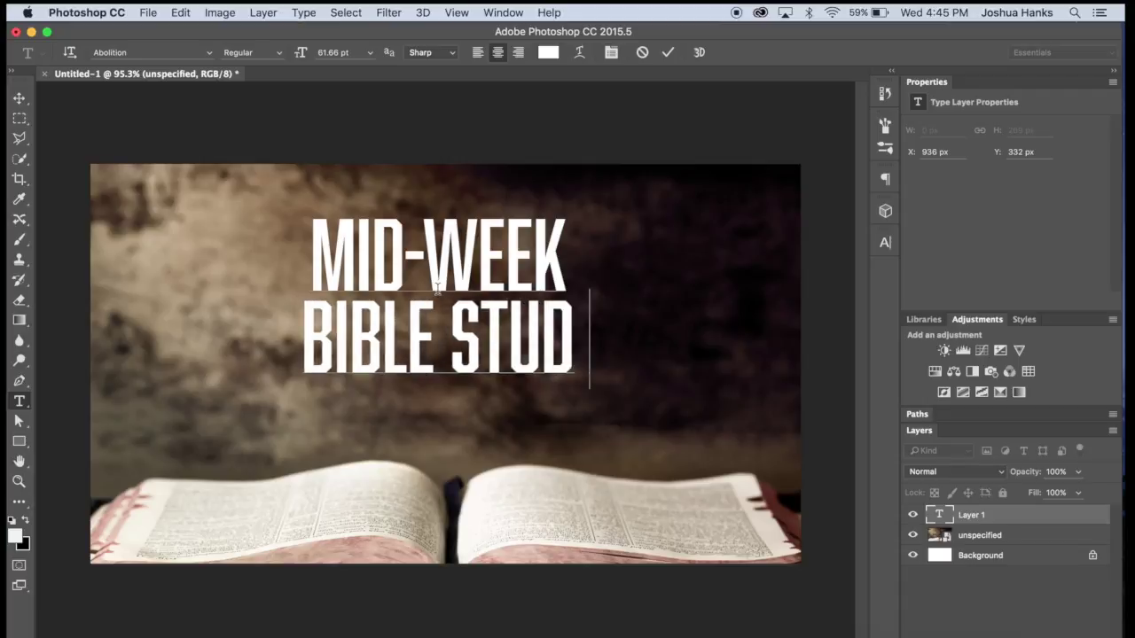
type("Y")
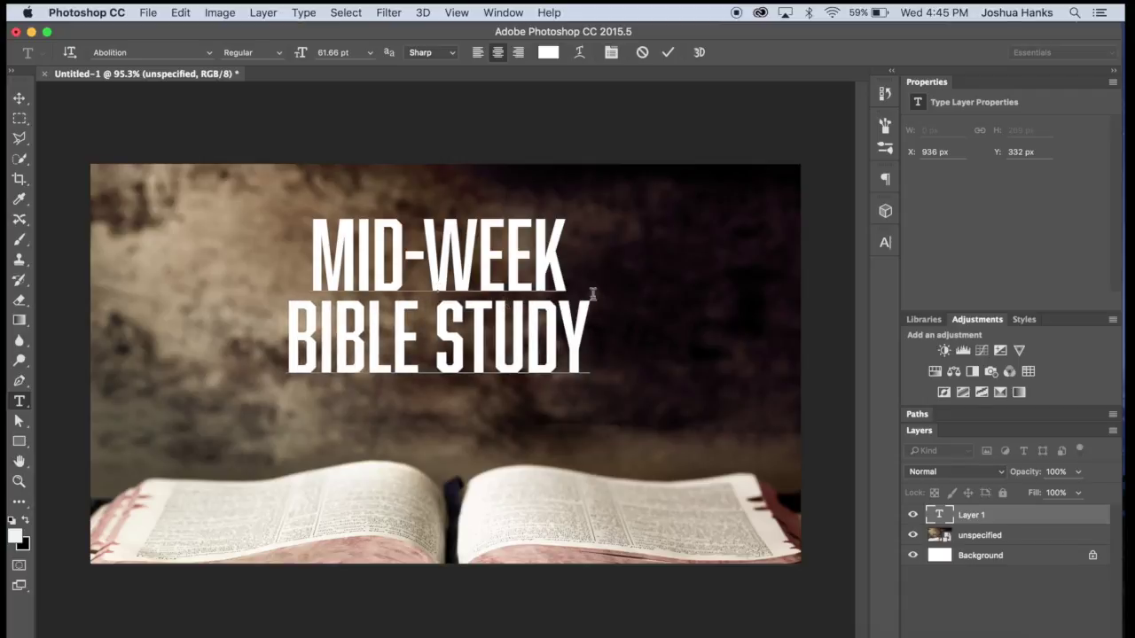
Change the whole title's font to Bebas and move the title to about X 305 px, Y 135 px.
key("super+a")
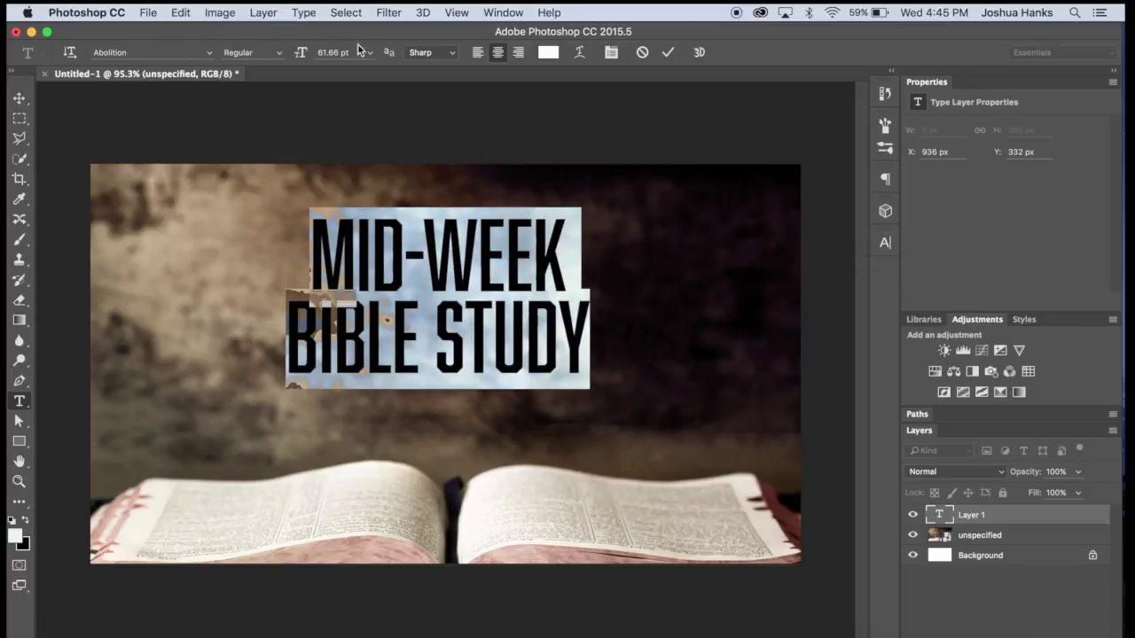
left_click(211, 54)
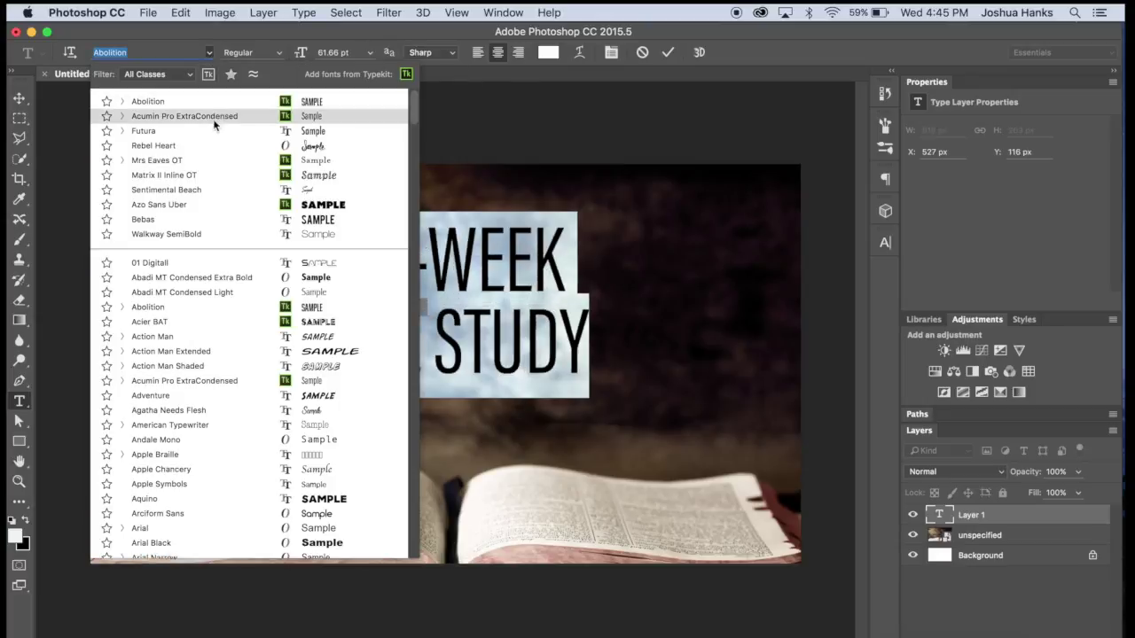
left_click(203, 219)
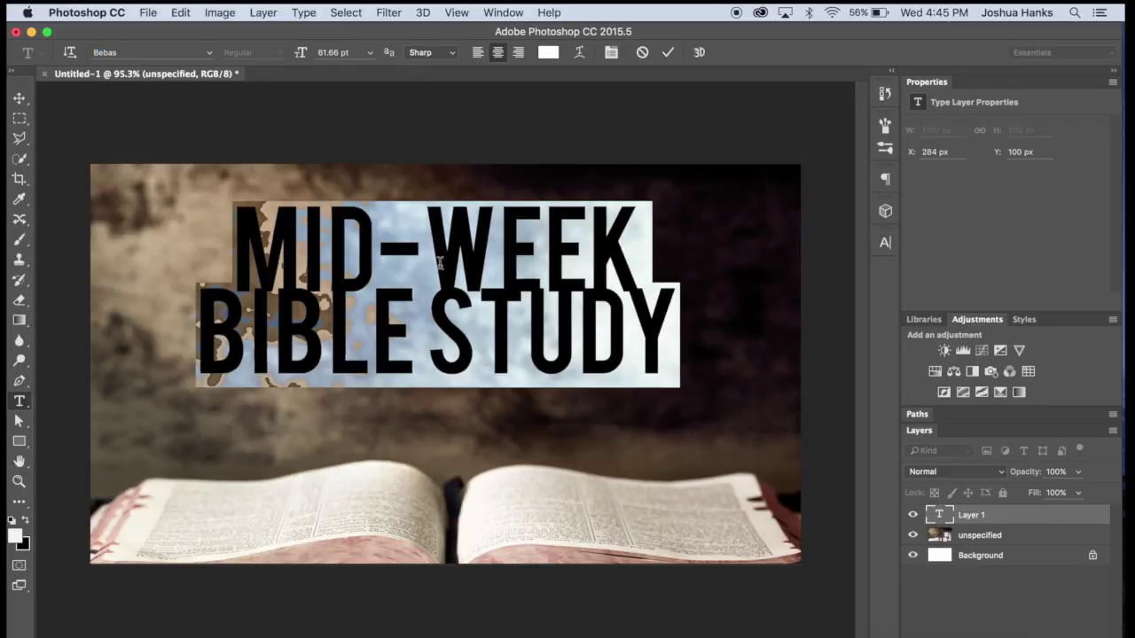
left_click(18, 97)
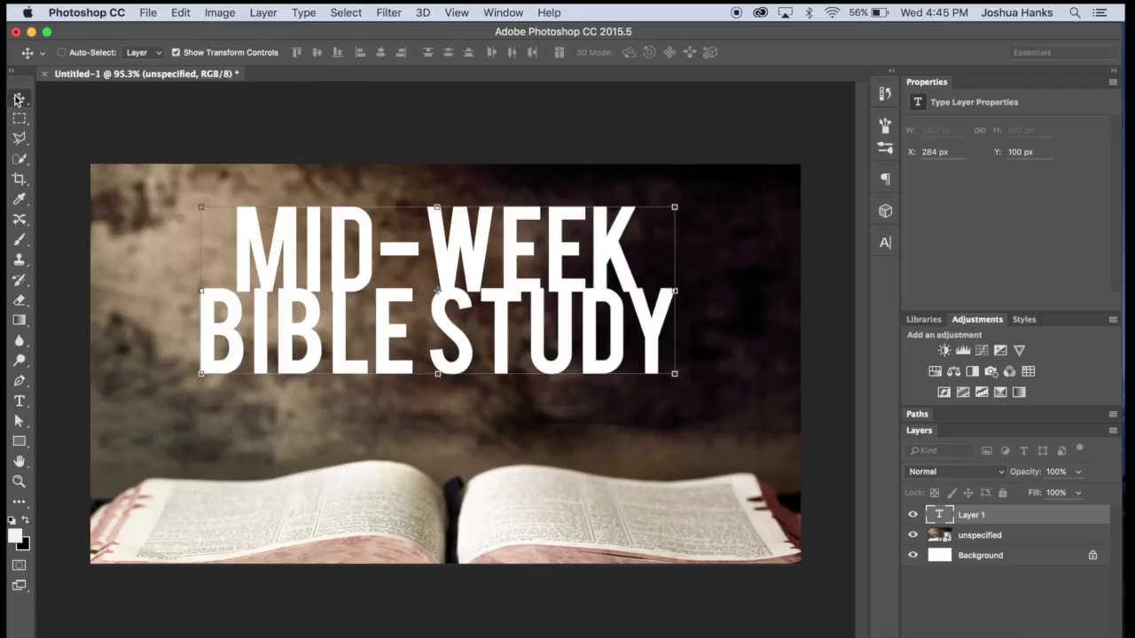
mouse_move(554, 283)
left_mouse_down()
mouse_move(567, 293)
mouse_move(559, 286)
left_mouse_up()
Set the leading of both title lines to 67.06 pt and their tracking to 0.
left_click(17, 401)
left_click(493, 367)
key("super+a")
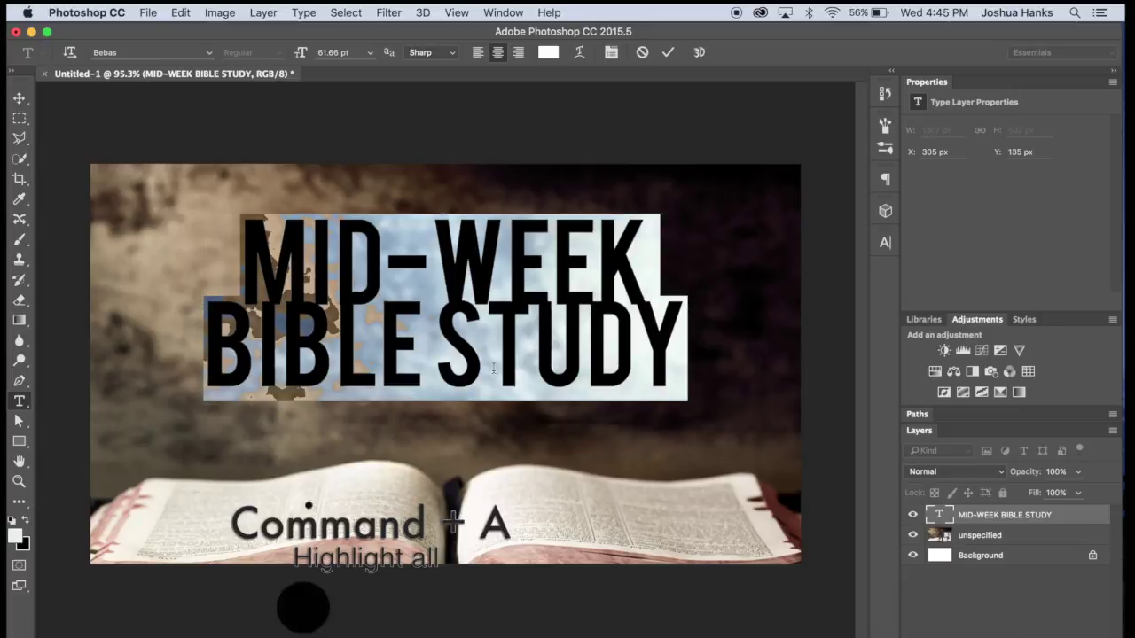
left_click(885, 245)
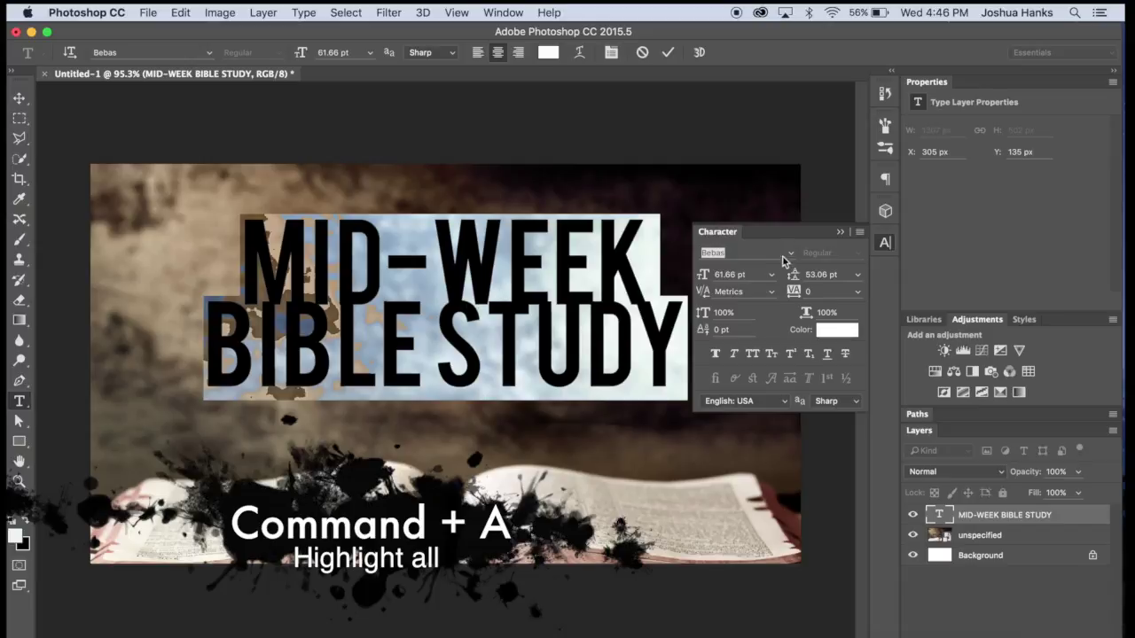
left_click_drag(790, 273, 796, 277)
key("Down")
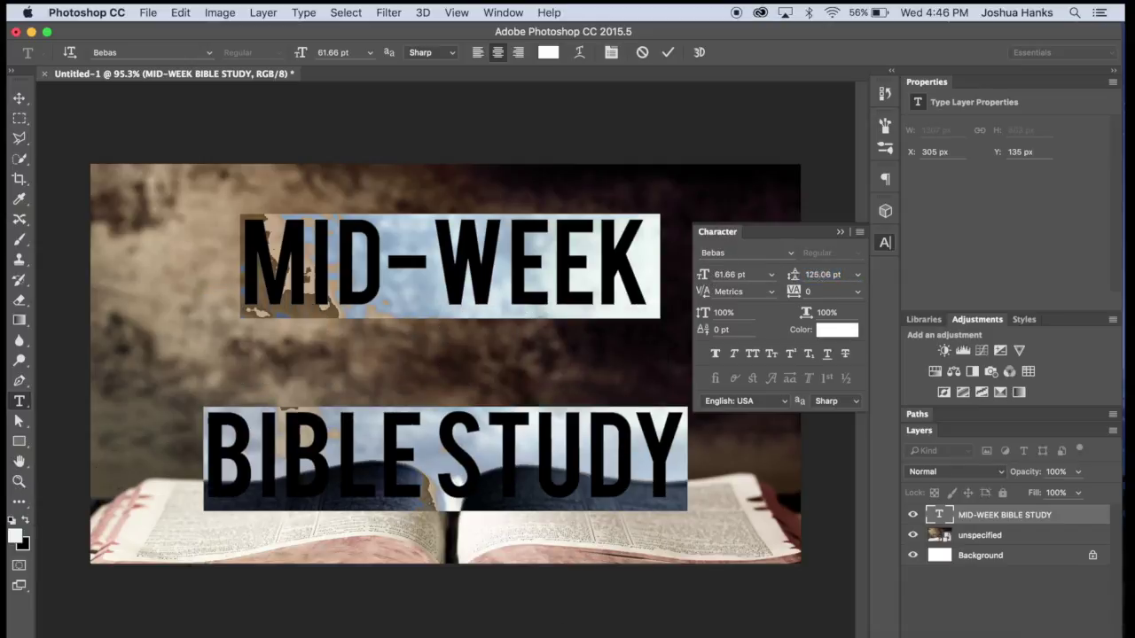
mouse_move(799, 277)
left_mouse_down()
mouse_move(754, 282)
mouse_move(826, 289)
mouse_move(789, 297)
left_mouse_up()
left_click(856, 292)
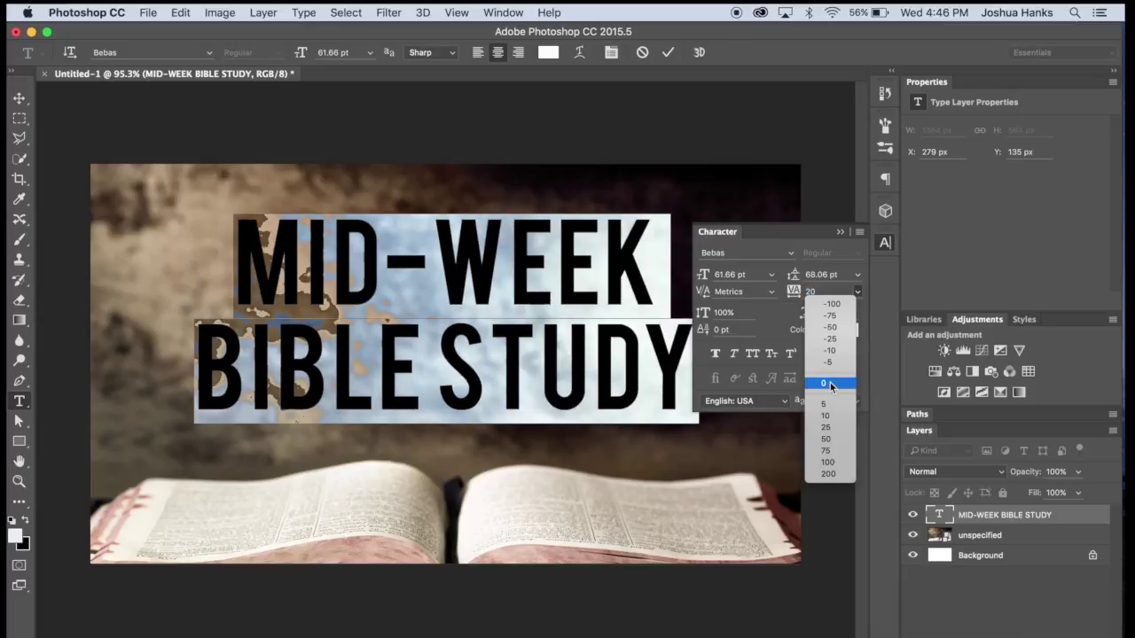
left_click(826, 383)
left_click_drag(794, 279, 794, 291)
Set the title's tracking to 75, font size to 52.66 pt and leading to 57.06 pt.
left_click(855, 294)
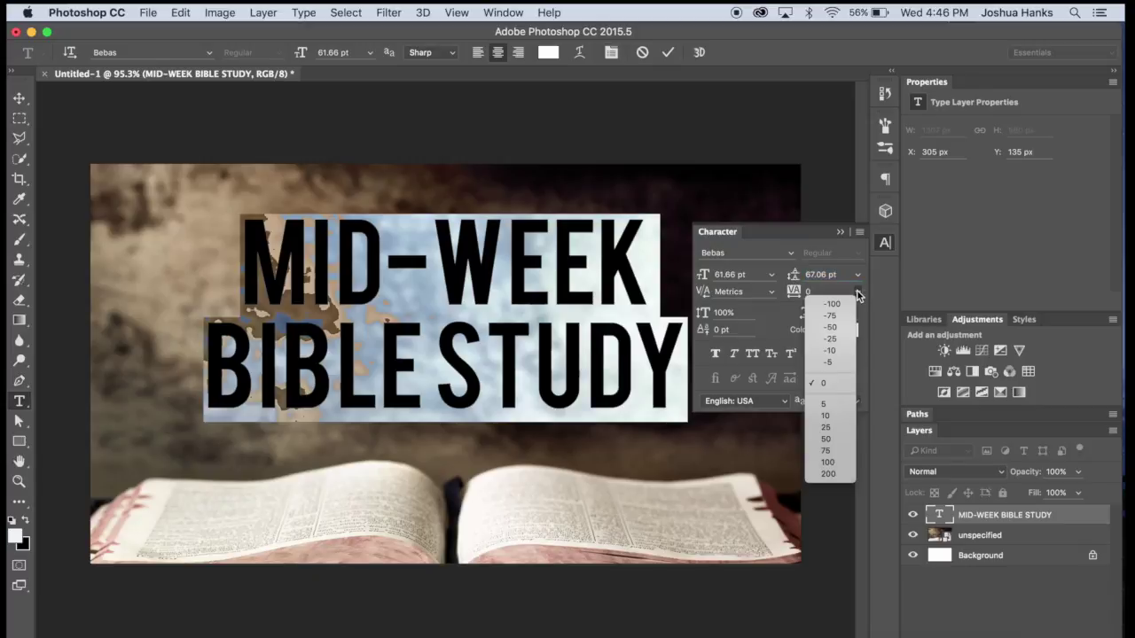
left_click(843, 451)
left_click_drag(704, 289, 685, 289)
left_click_drag(796, 281, 789, 280)
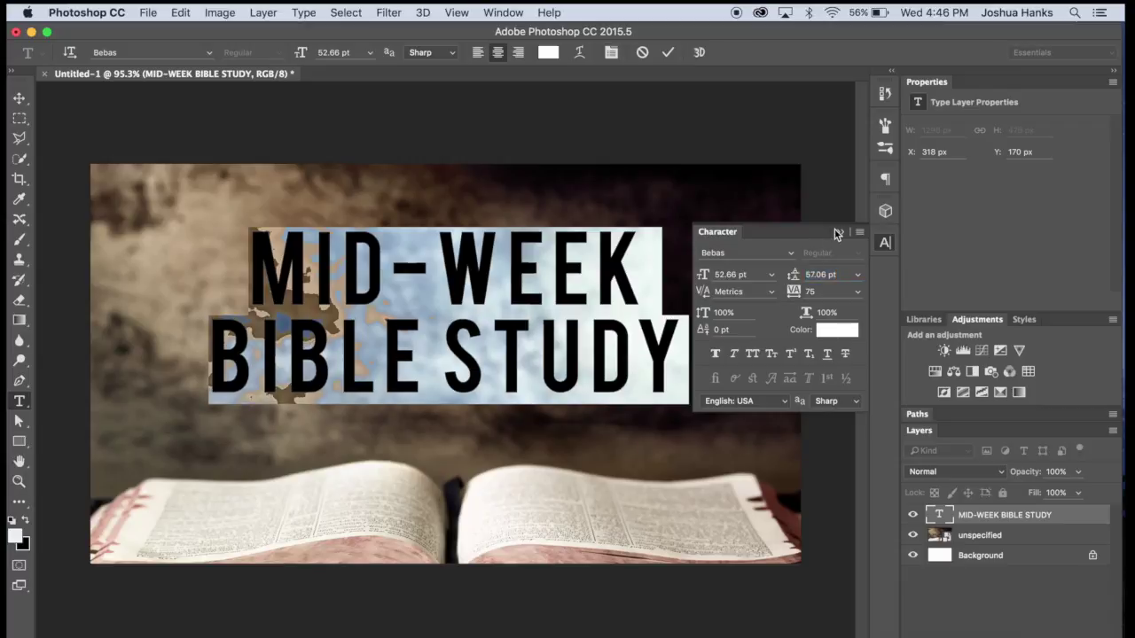
left_click(853, 229)
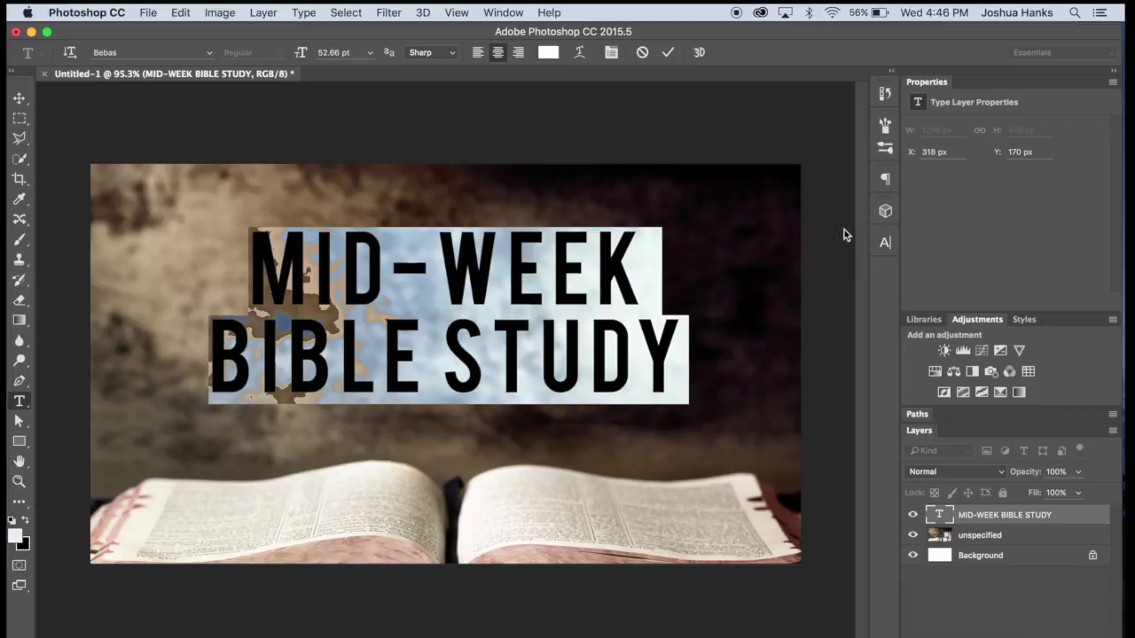
Move the two-line title to about X 337 px, Y 168 px on the canvas.
left_click(16, 100)
left_click_drag(362, 308, 380, 307)
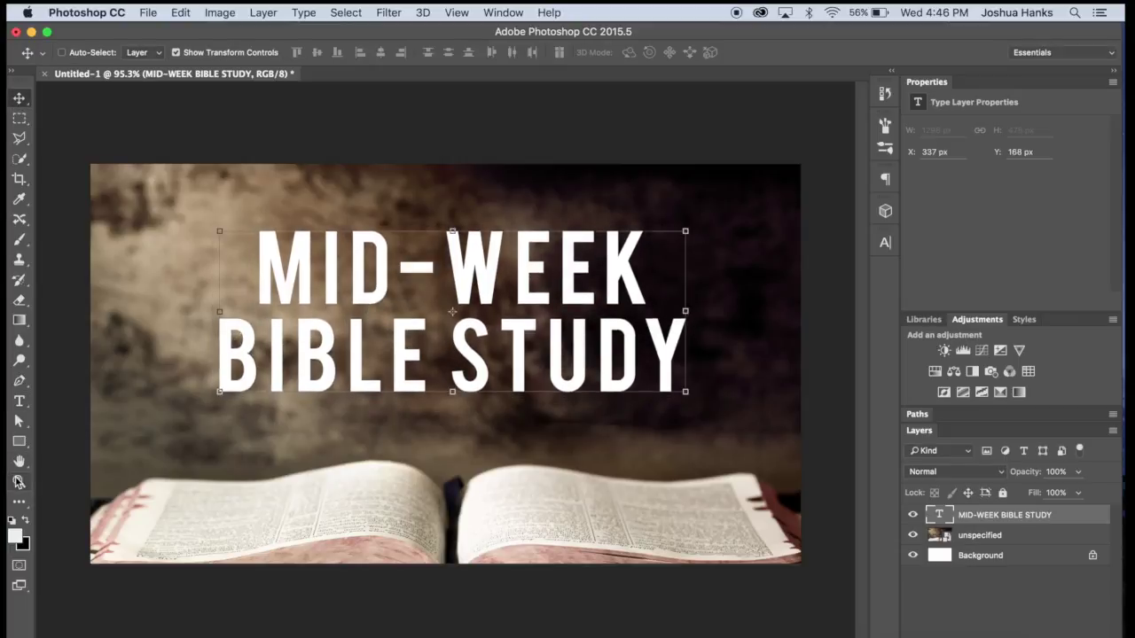
key("z")
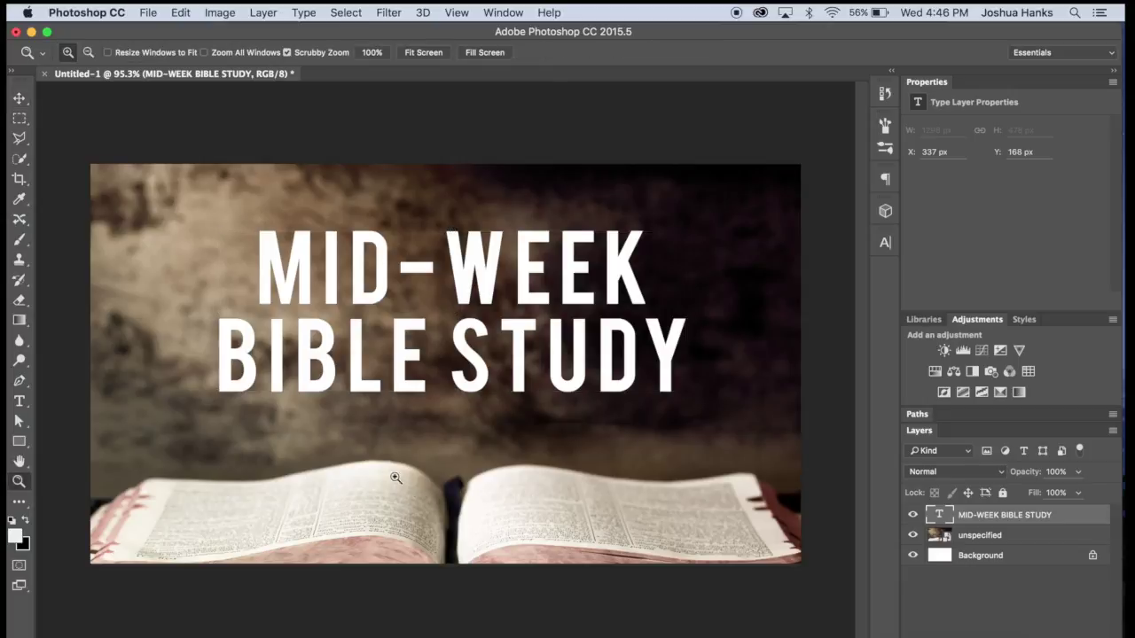
Add a third line reading "Tuesdays, 7:30pm" below "BIBLE STUDY" in the title text.
left_click(18, 401)
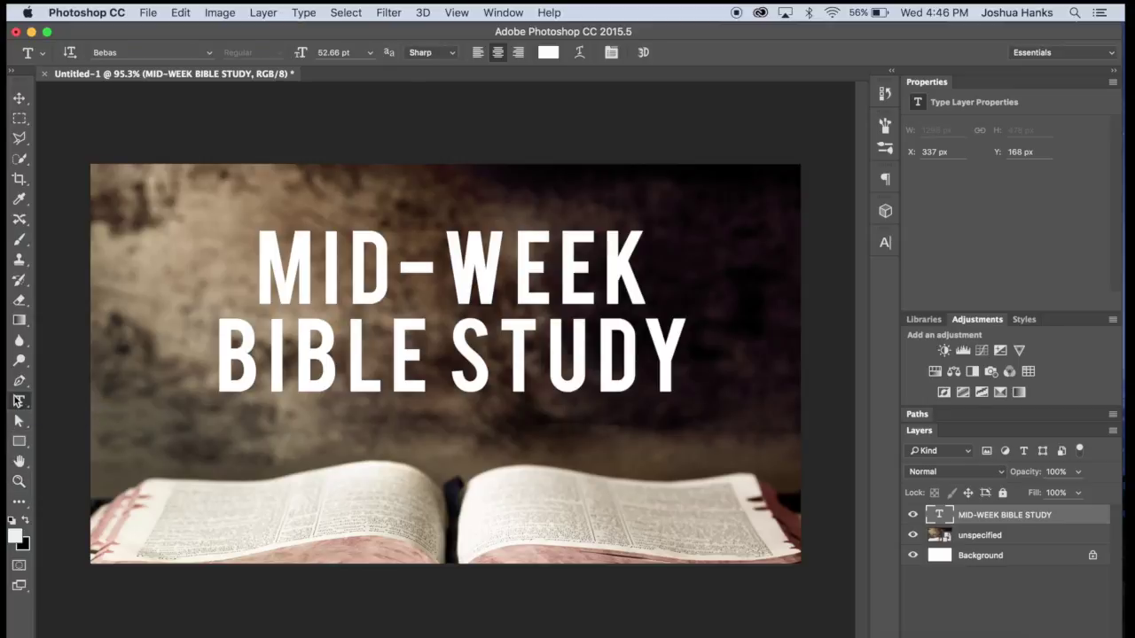
left_click(676, 366)
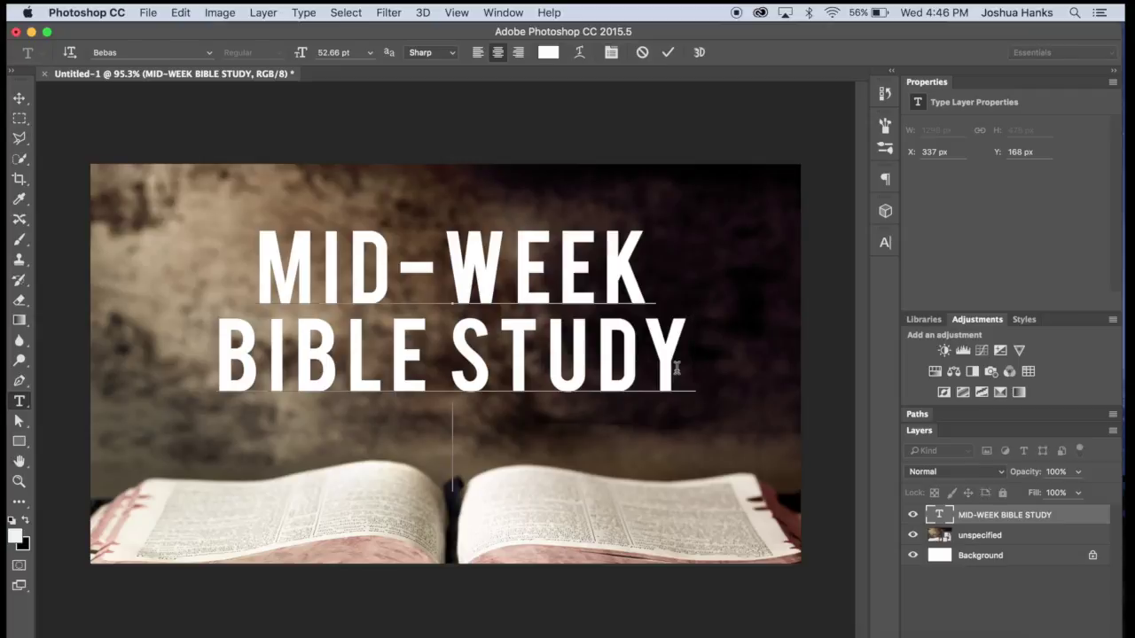
type("TUES")
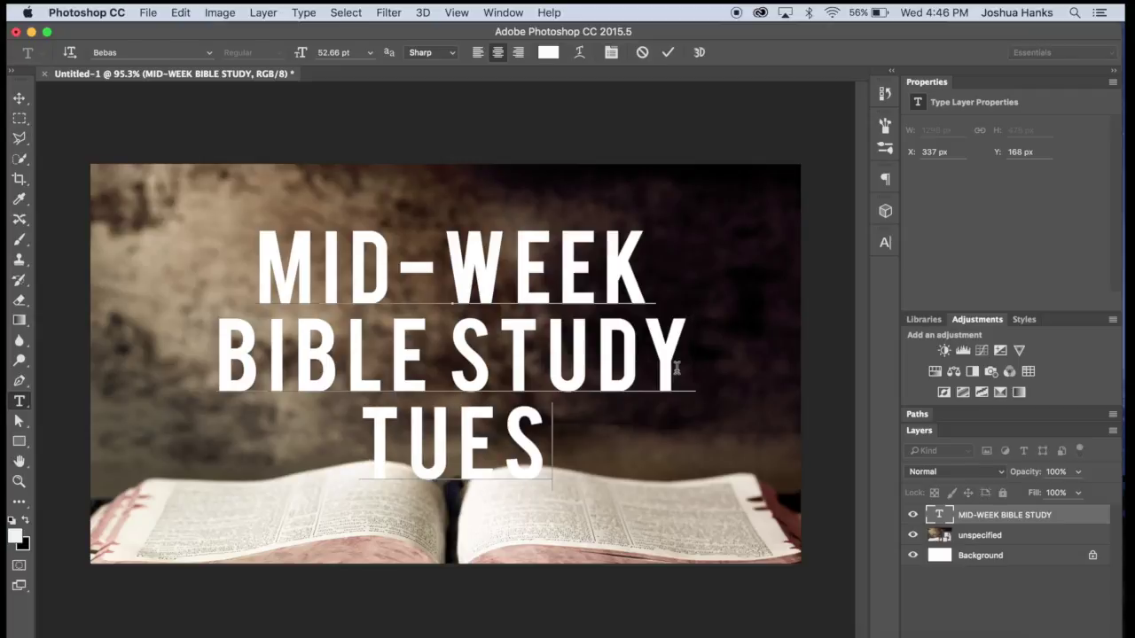
type("DAYS")
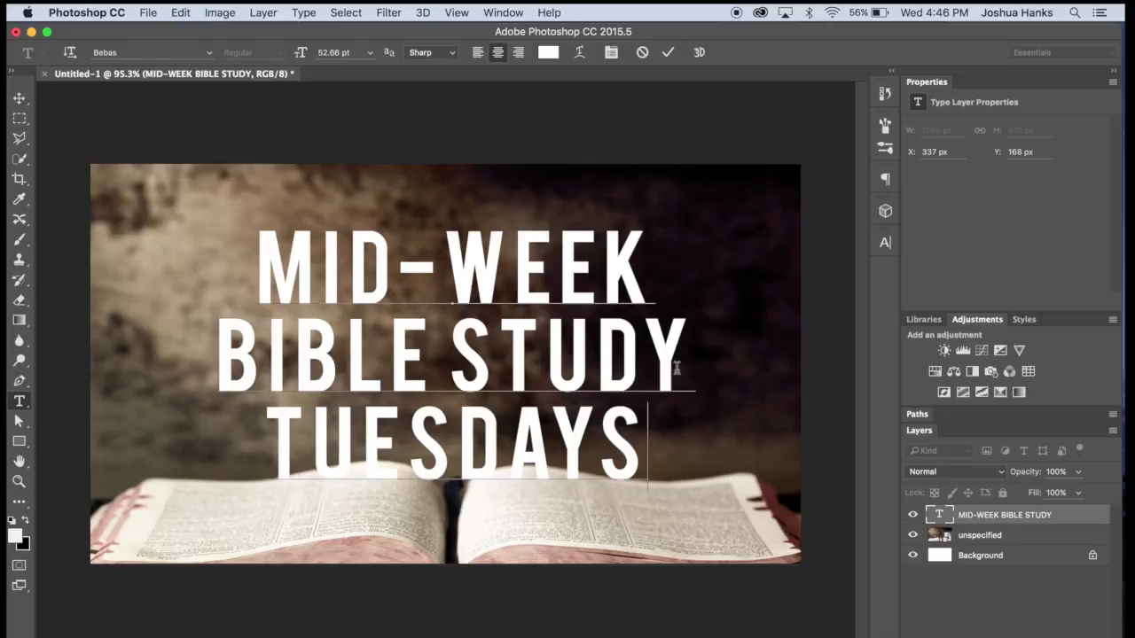
type(",")
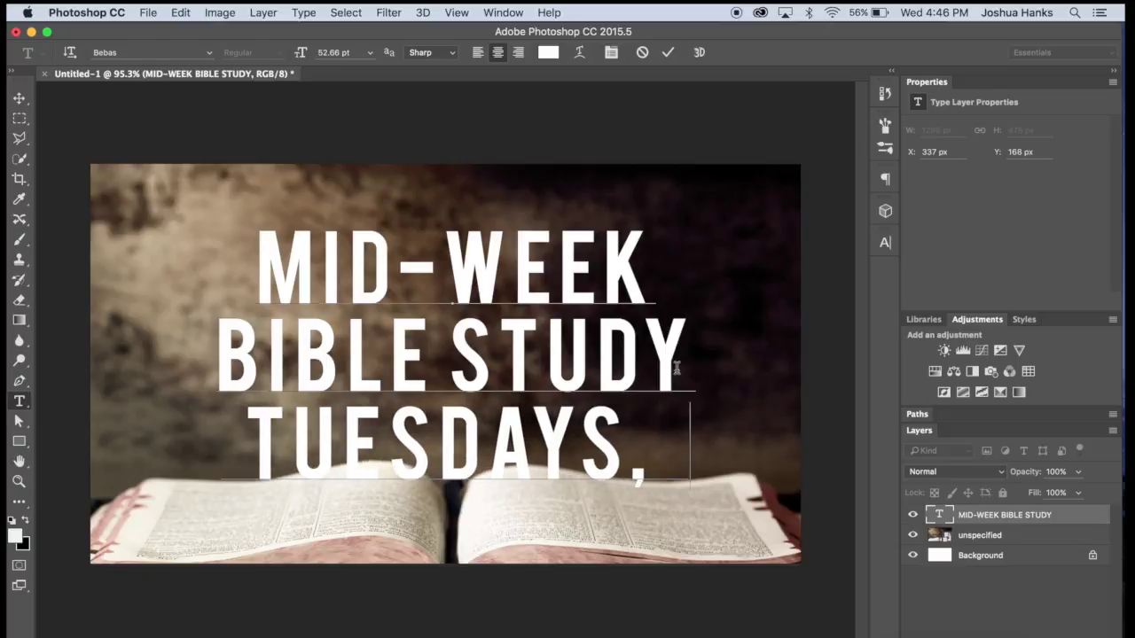
type(" 7:30PM")
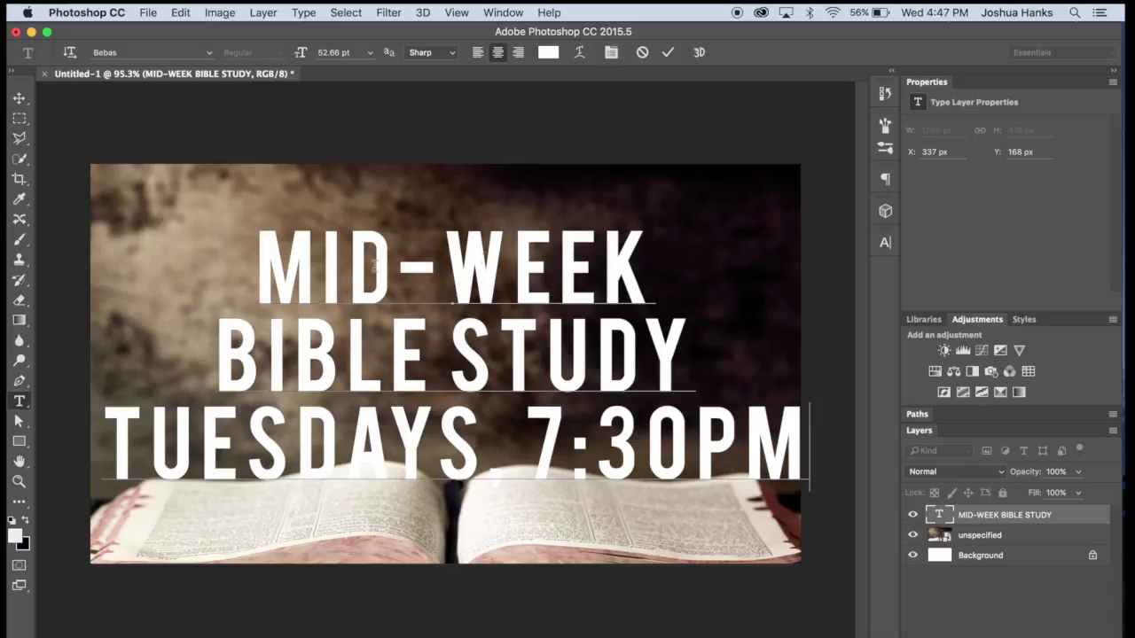
Set the "Tuesdays, 7:30pm" line in Acumin Pro ExtraCondensed Regular with a tracking of 0.
triple_click(479, 452)
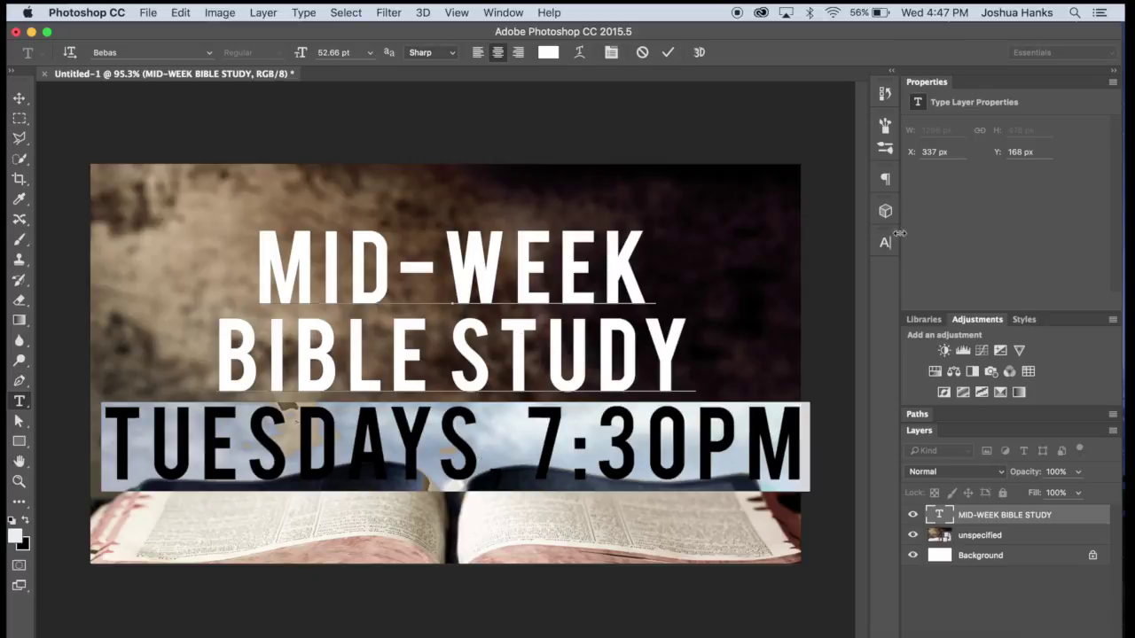
left_click(210, 53)
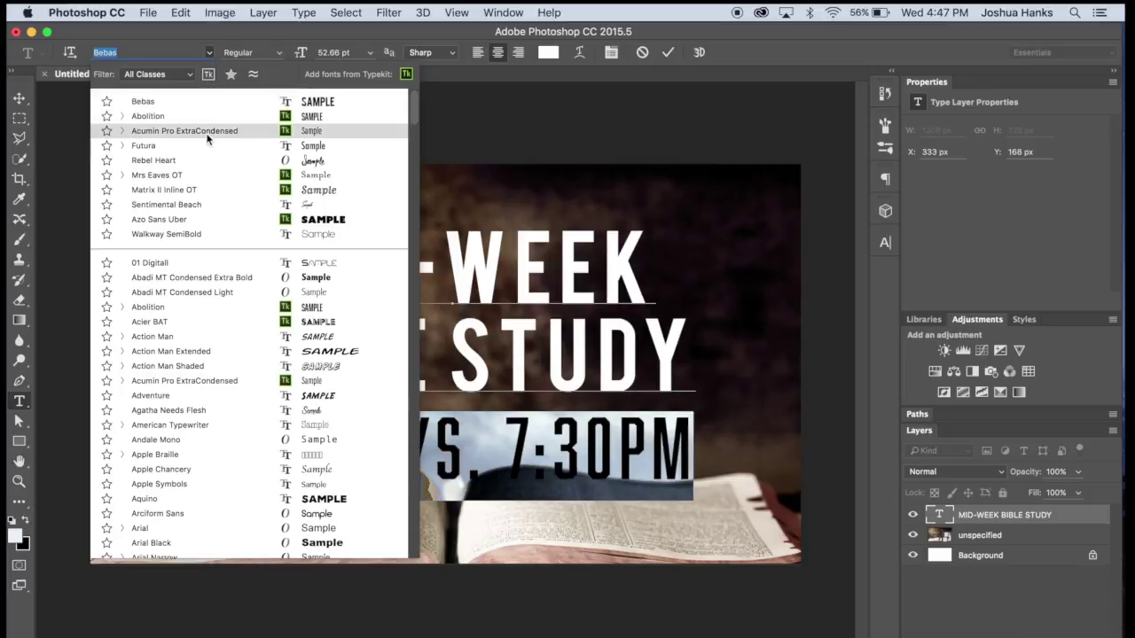
left_click(242, 130)
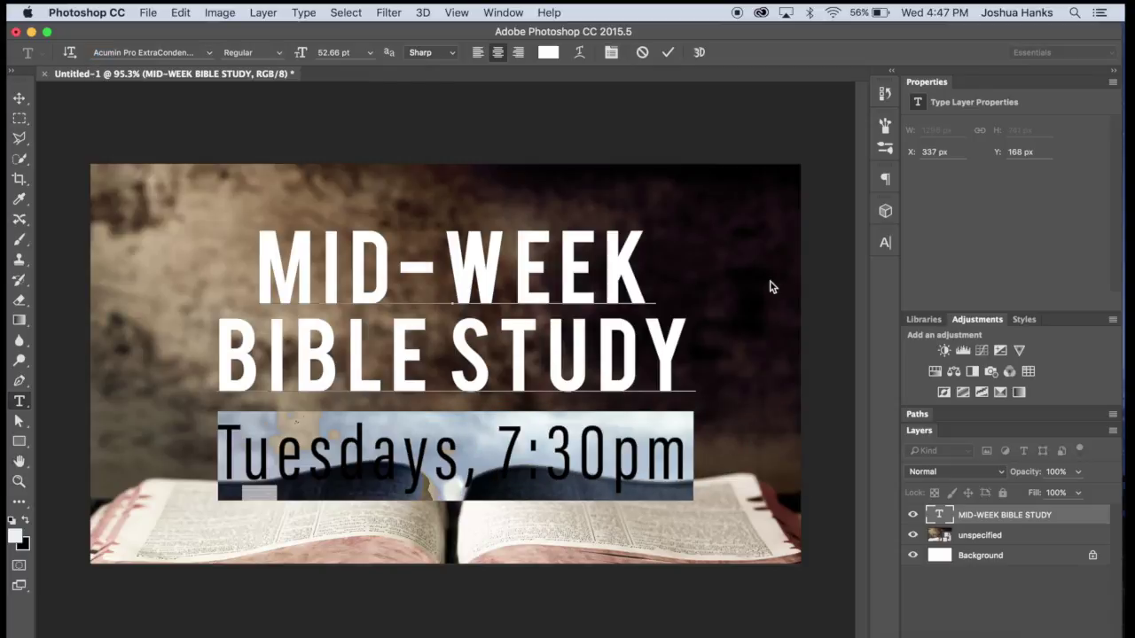
left_click(884, 245)
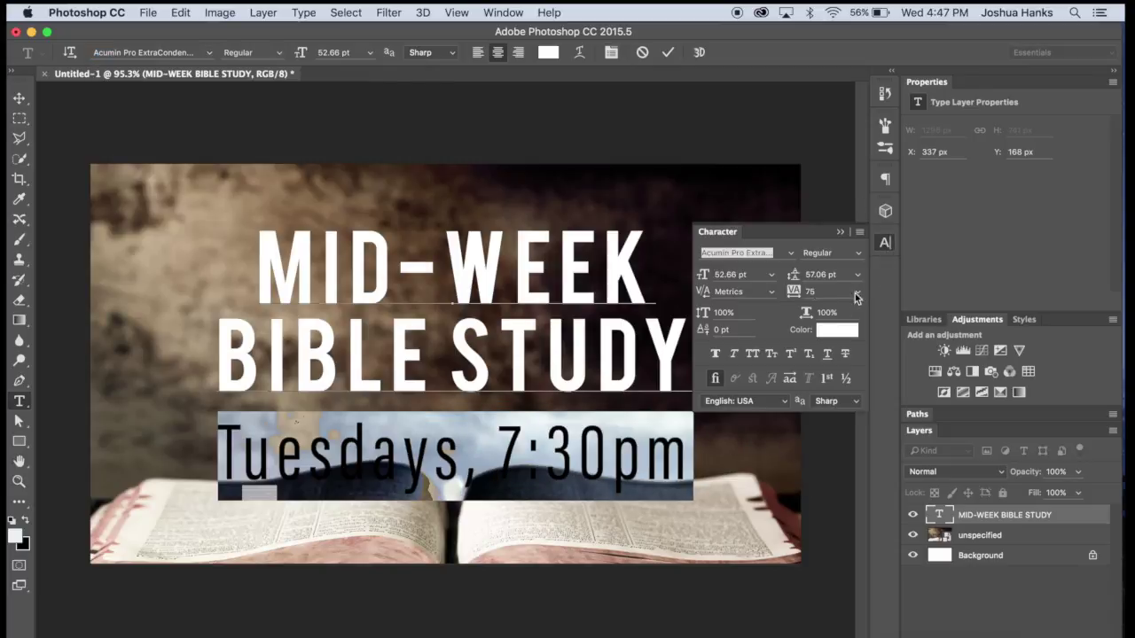
left_click(857, 298)
left_click(830, 383)
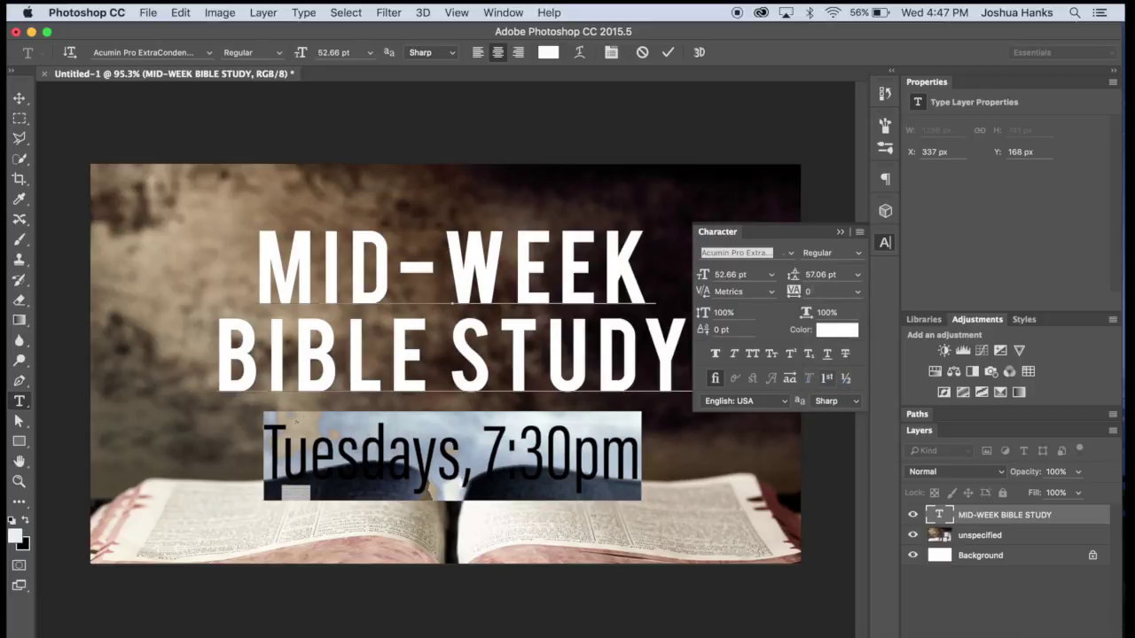
Reduce the "Tuesdays, 7:30pm" line to 30.66 pt and tighten its leading so it sits close below "BIBLE STUDY".
left_click_drag(707, 278, 690, 281)
left_click_drag(794, 277, 773, 281)
left_click(841, 233)
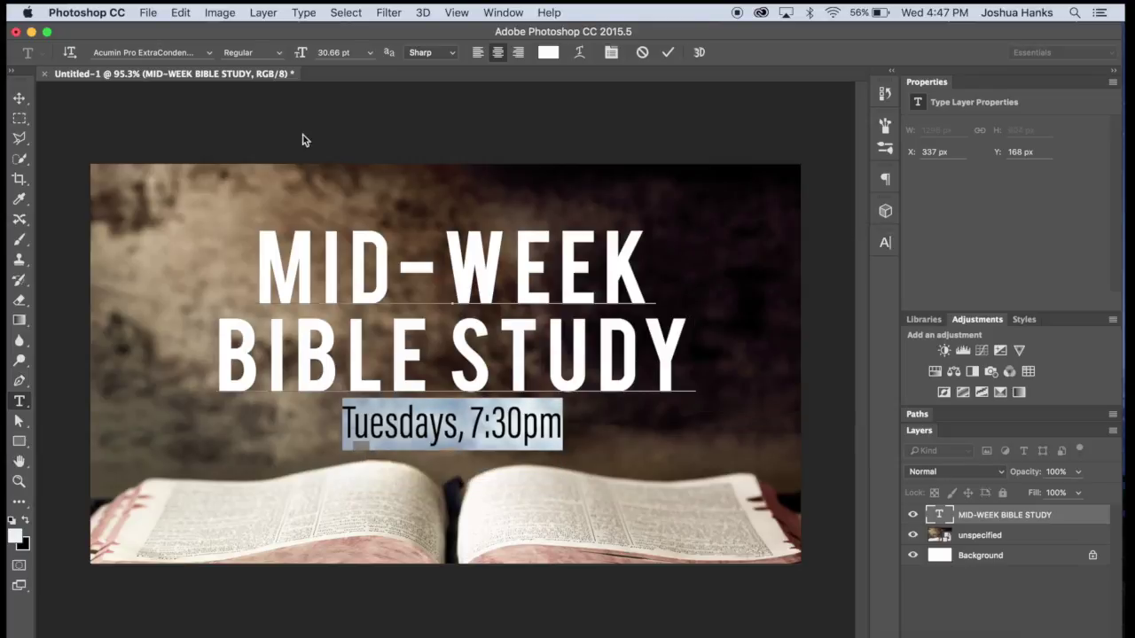
Scale the whole text block down and position it just above the open book, at about X 423 px, Y 259 px.
left_click(19, 95)
mouse_move(616, 277)
left_mouse_down()
mouse_move(616, 291)
mouse_move(618, 280)
left_mouse_up()
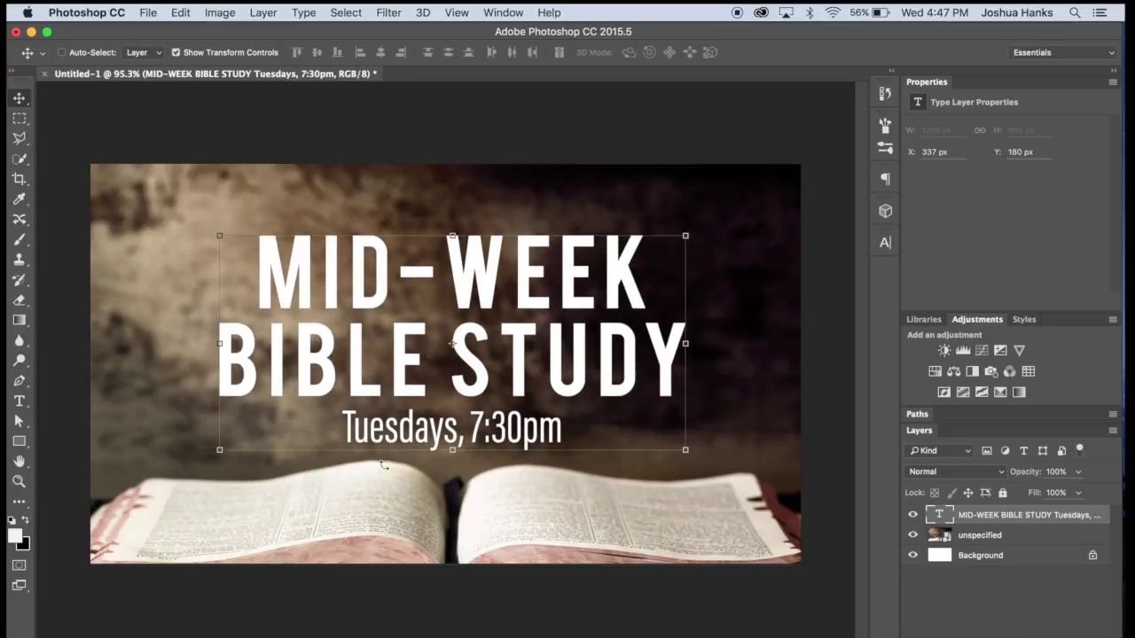
key("z")
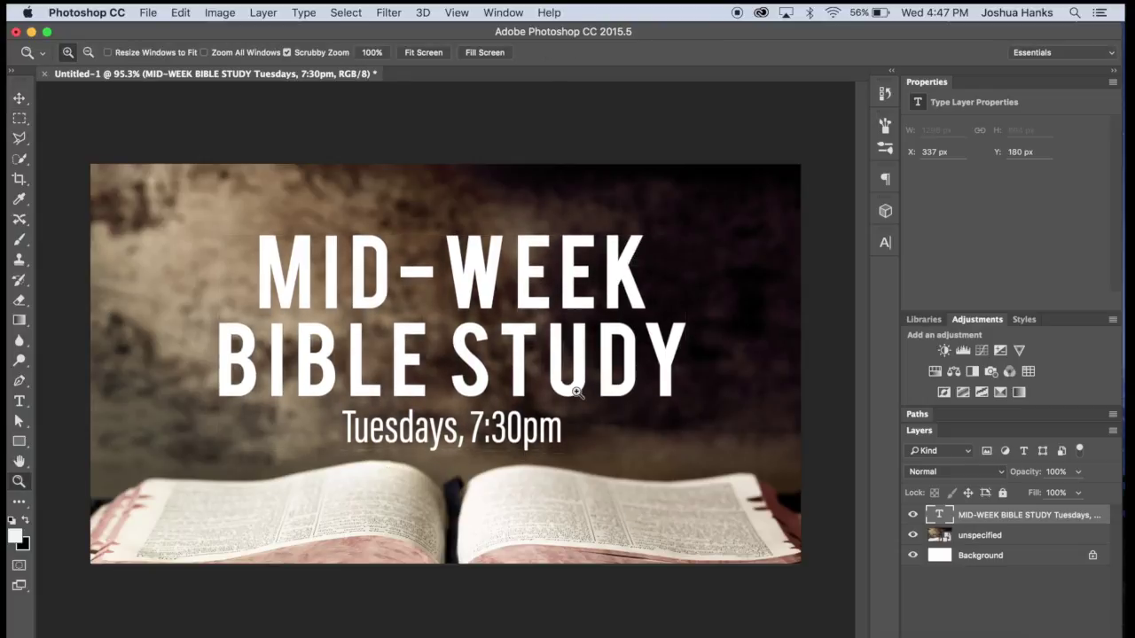
left_click_drag(578, 393, 576, 391)
key("super+1")
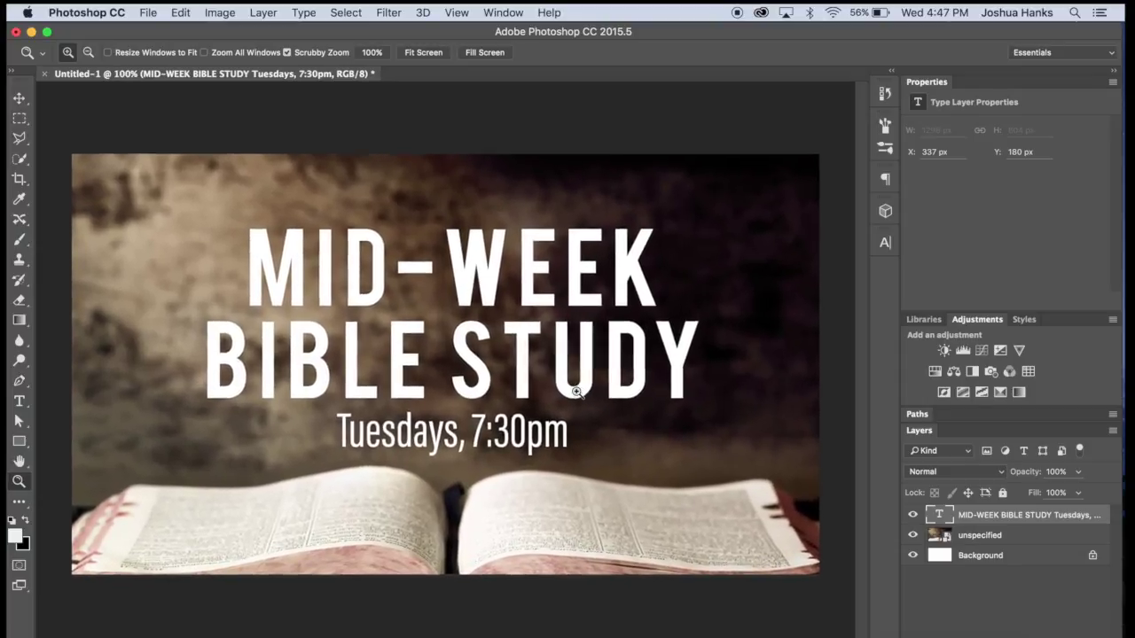
left_click(18, 99)
key("super+t")
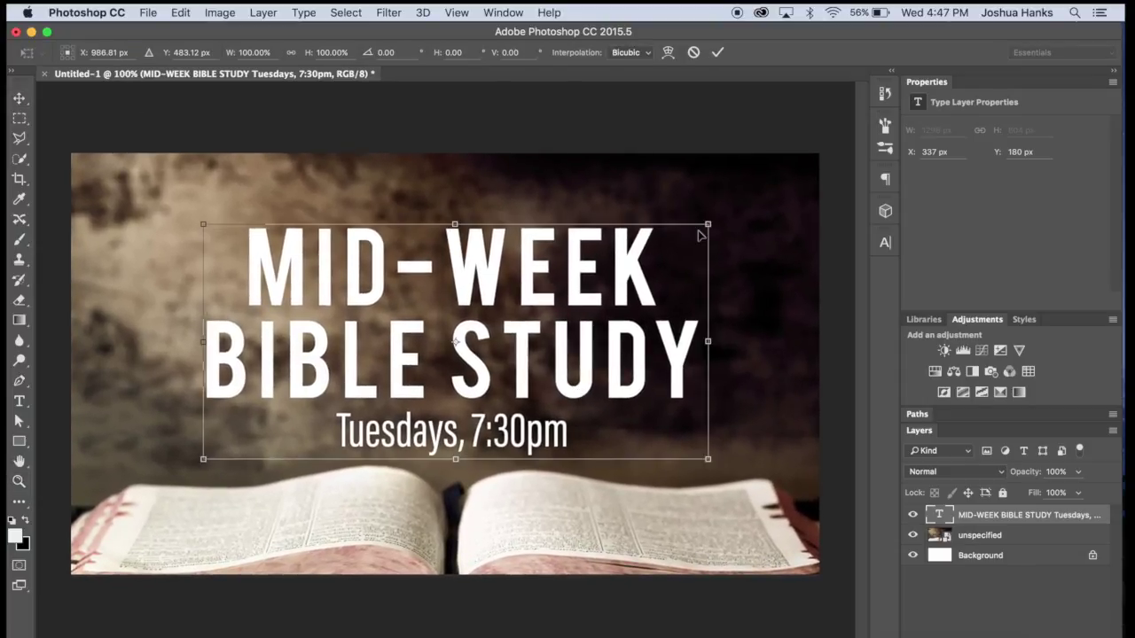
left_click_drag(712, 215, 646, 245)
key("Return")
left_click_drag(519, 343, 561, 353)
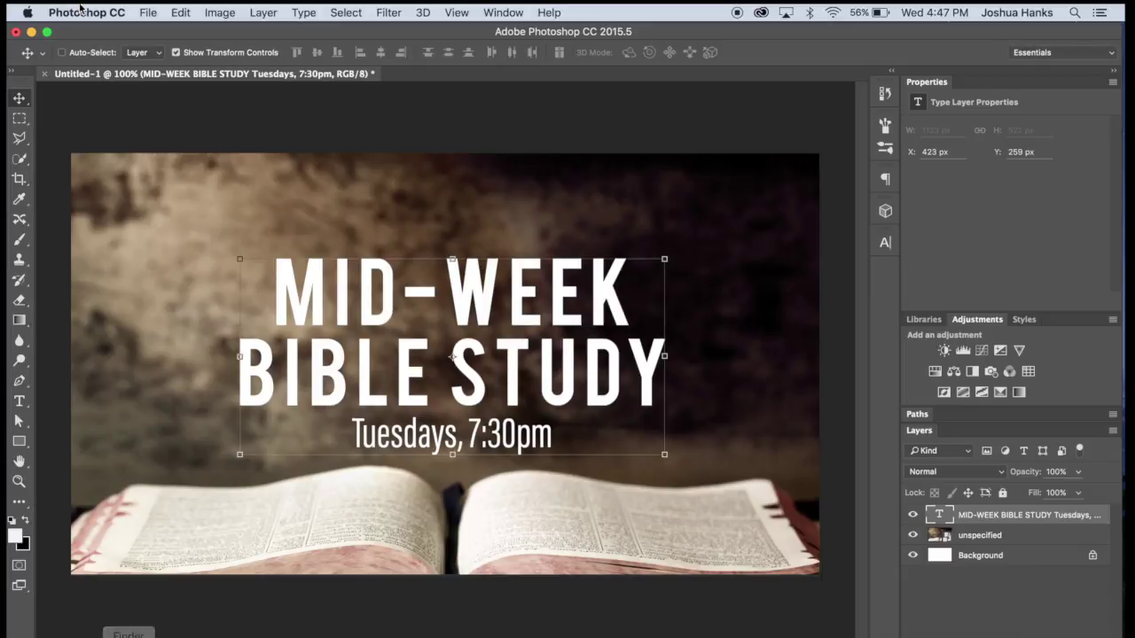
Place the HarvestSymbol file from the desktop into the design and scale it down proportionally to about 8.47%.
left_click_drag(100, 34, 306, 33)
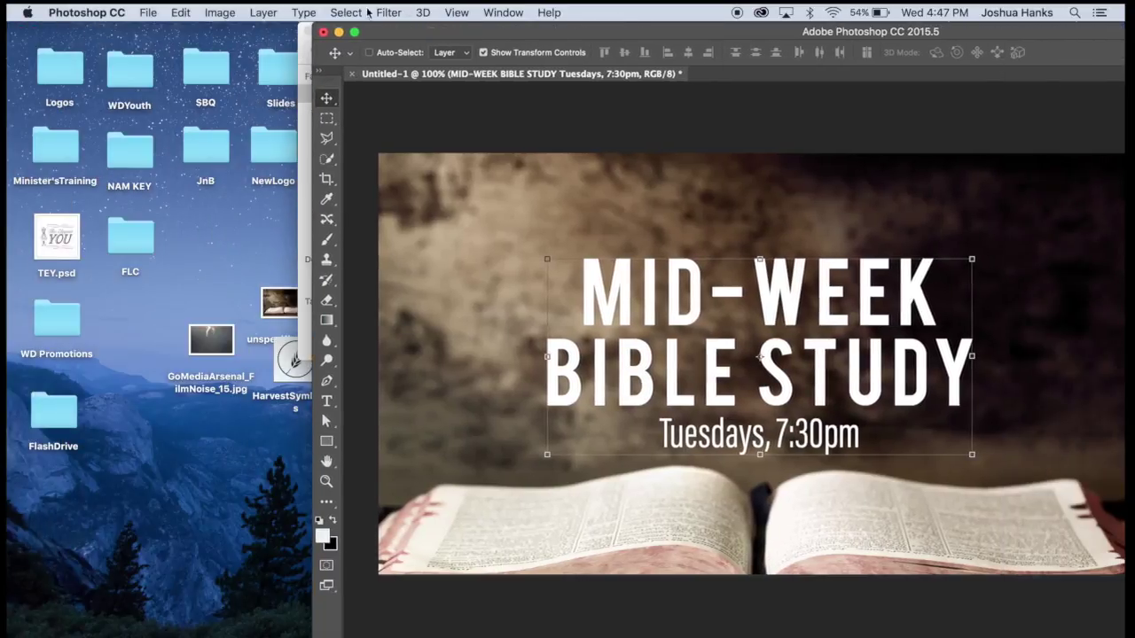
left_click(306, 33)
left_click_drag(293, 357, 618, 407)
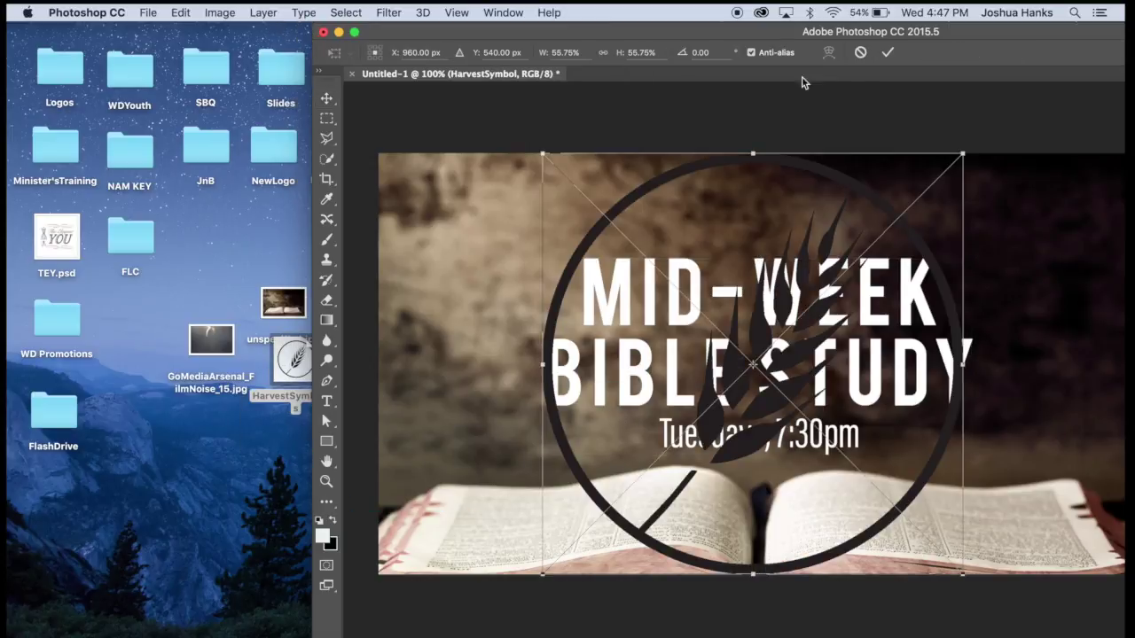
left_click_drag(783, 33, 477, 8)
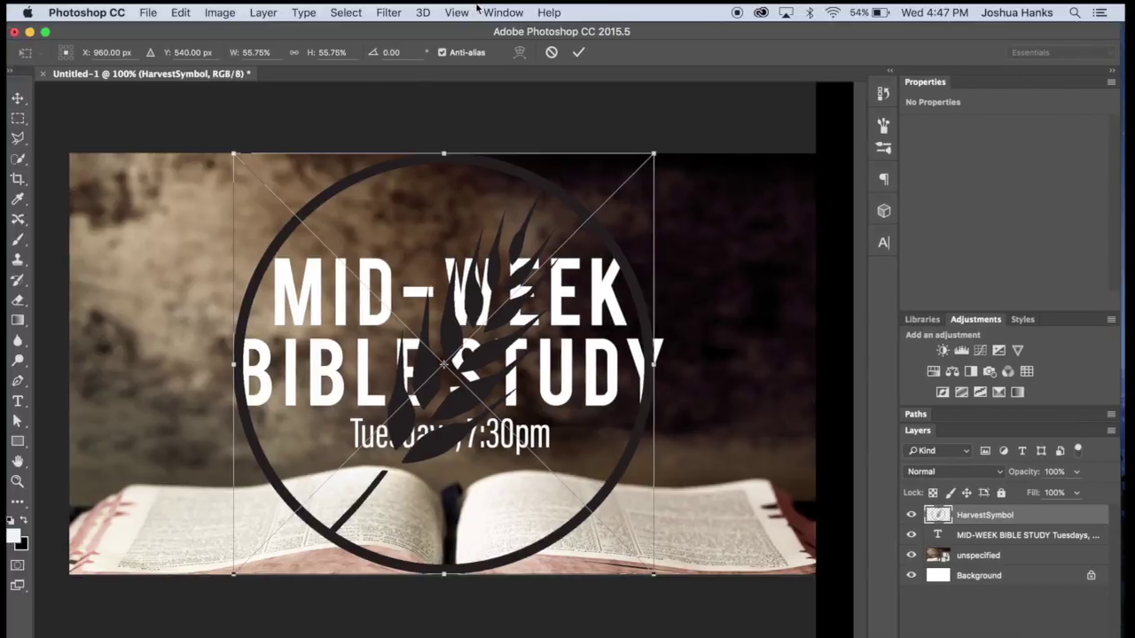
left_click_drag(651, 151, 300, 507)
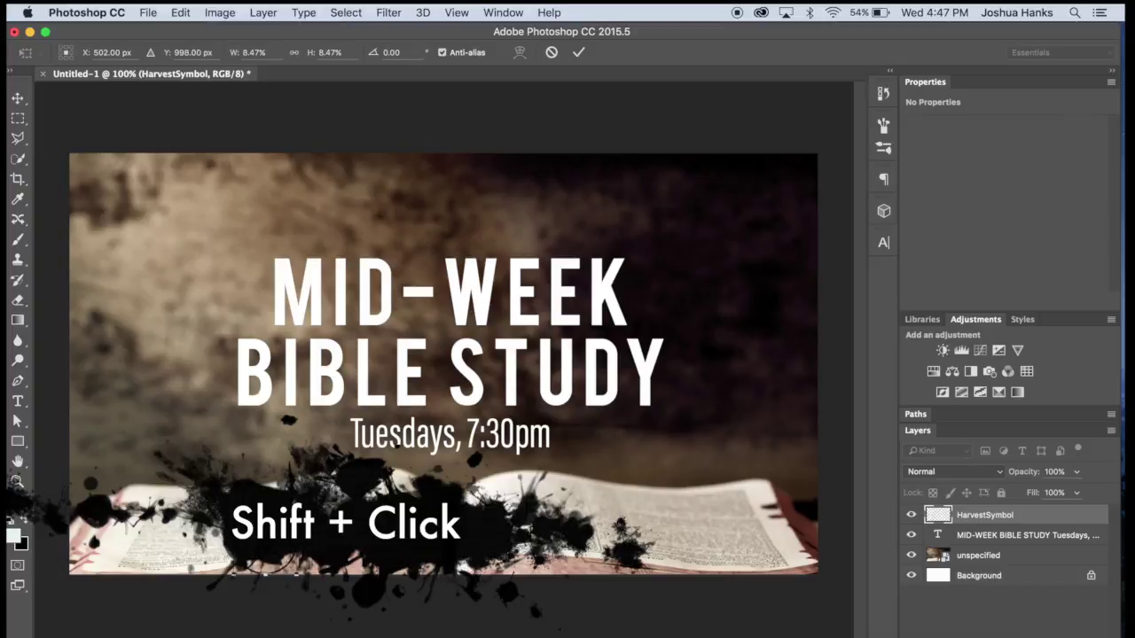
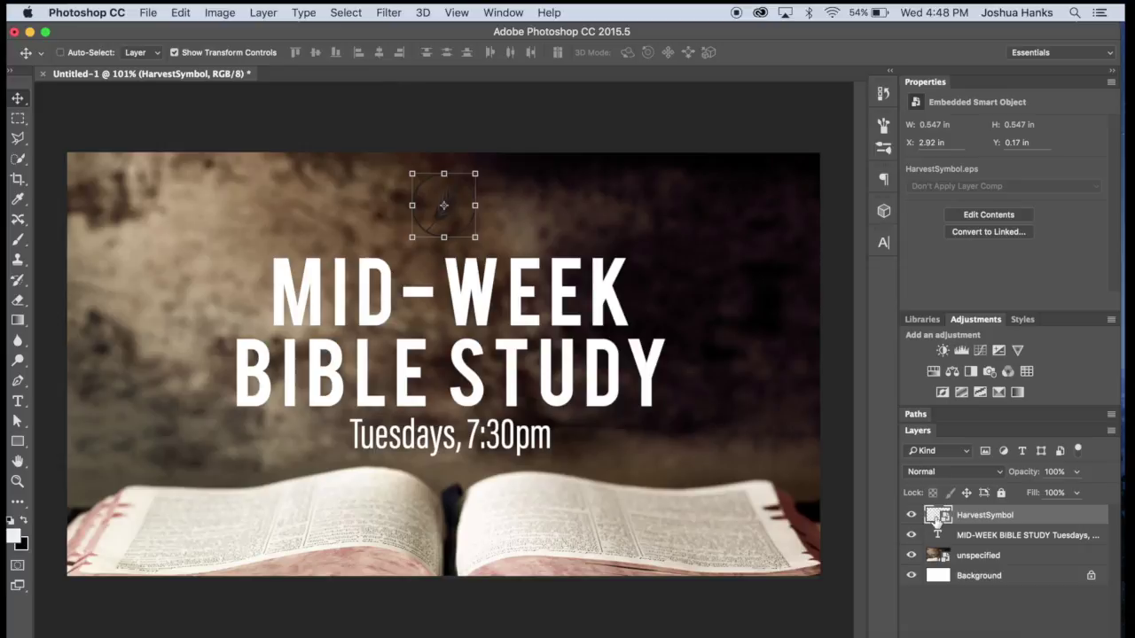
Add a Color Overlay effect in white at 100% opacity to the HarvestSymbol layer.
double_click(1051, 521)
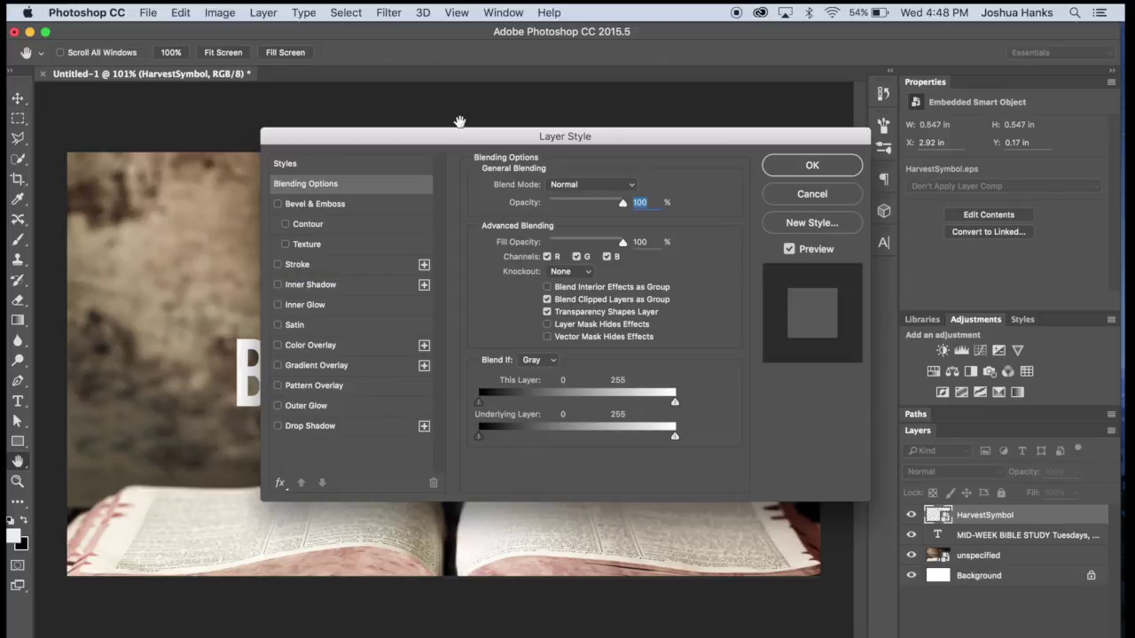
left_click_drag(467, 139, 710, 122)
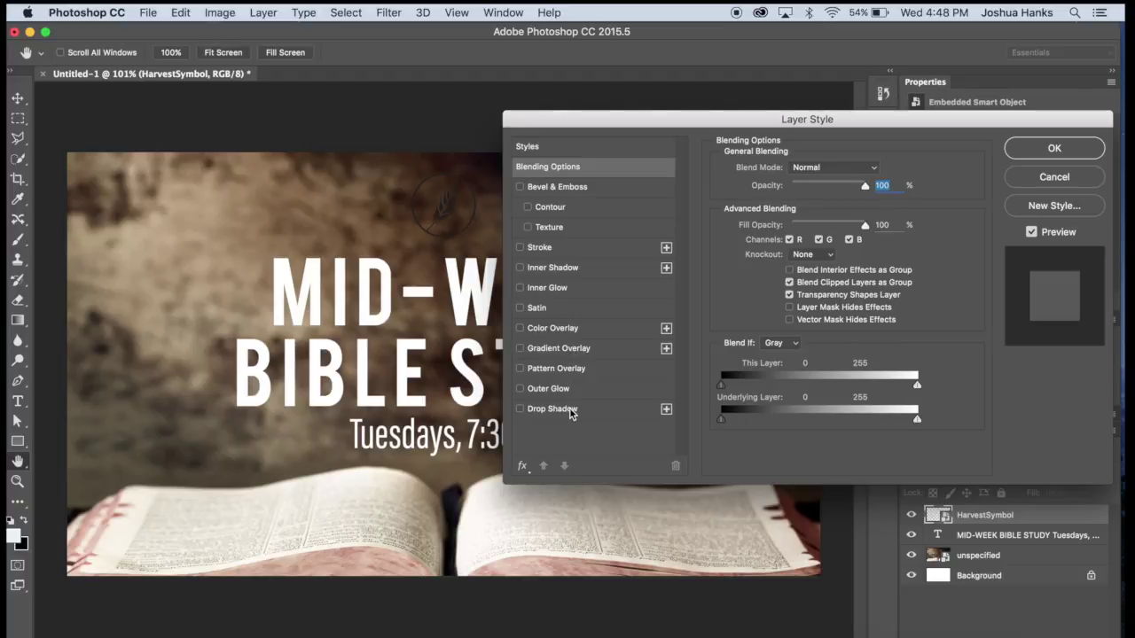
left_click(563, 329)
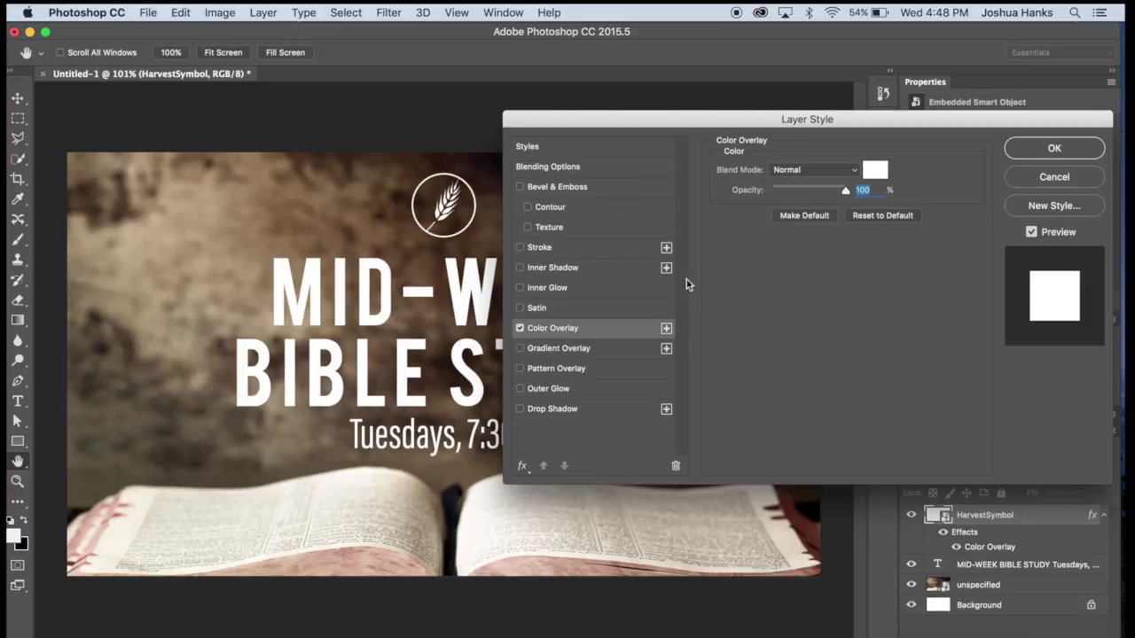
left_click_drag(633, 119, 603, 118)
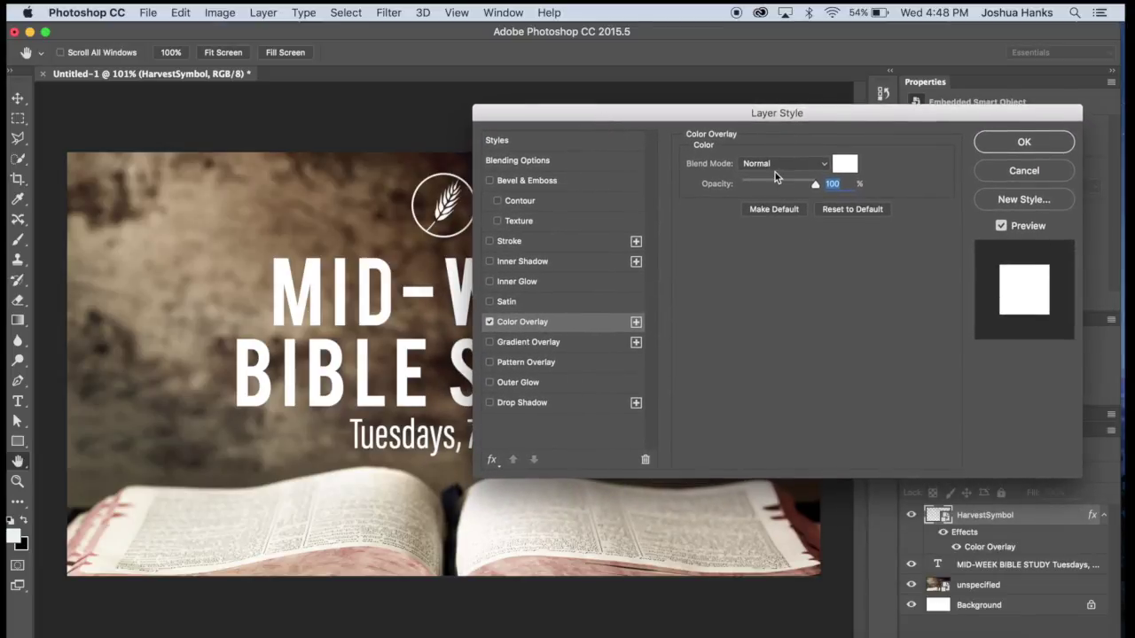
Try purple bc00ba as the color overlay on the wheat symbol.
left_click(850, 165)
left_click_drag(486, 165, 644, 143)
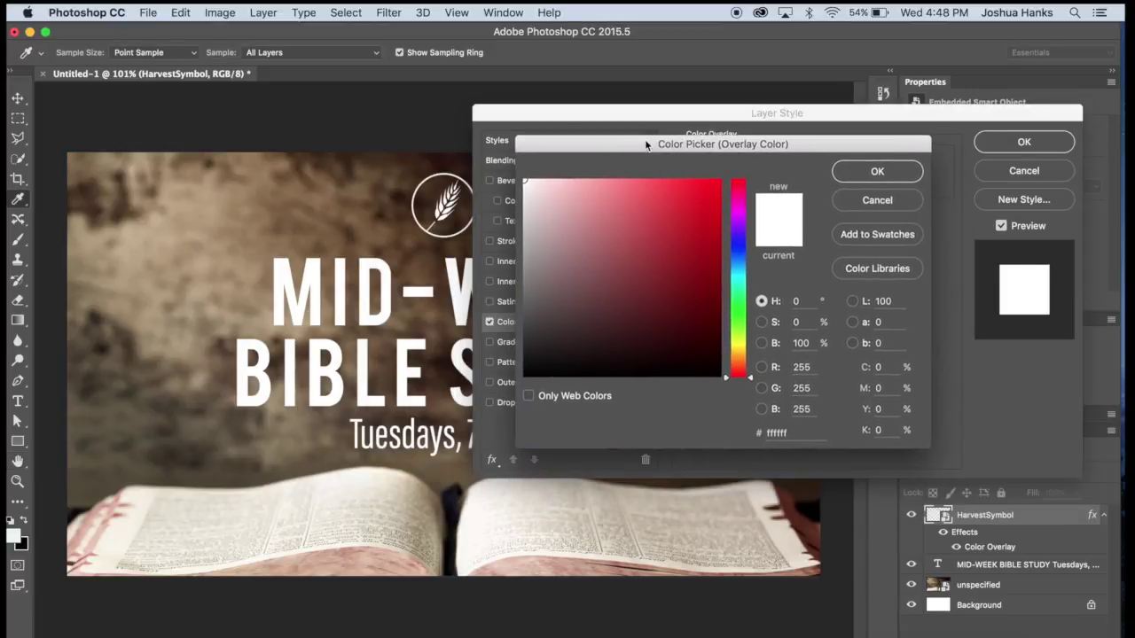
mouse_move(730, 360)
left_mouse_down()
mouse_move(711, 188)
mouse_move(717, 220)
mouse_move(708, 211)
mouse_move(761, 232)
mouse_move(661, 248)
mouse_move(665, 291)
mouse_move(633, 255)
mouse_move(618, 257)
mouse_move(766, 231)
left_mouse_up()
left_click(600, 231)
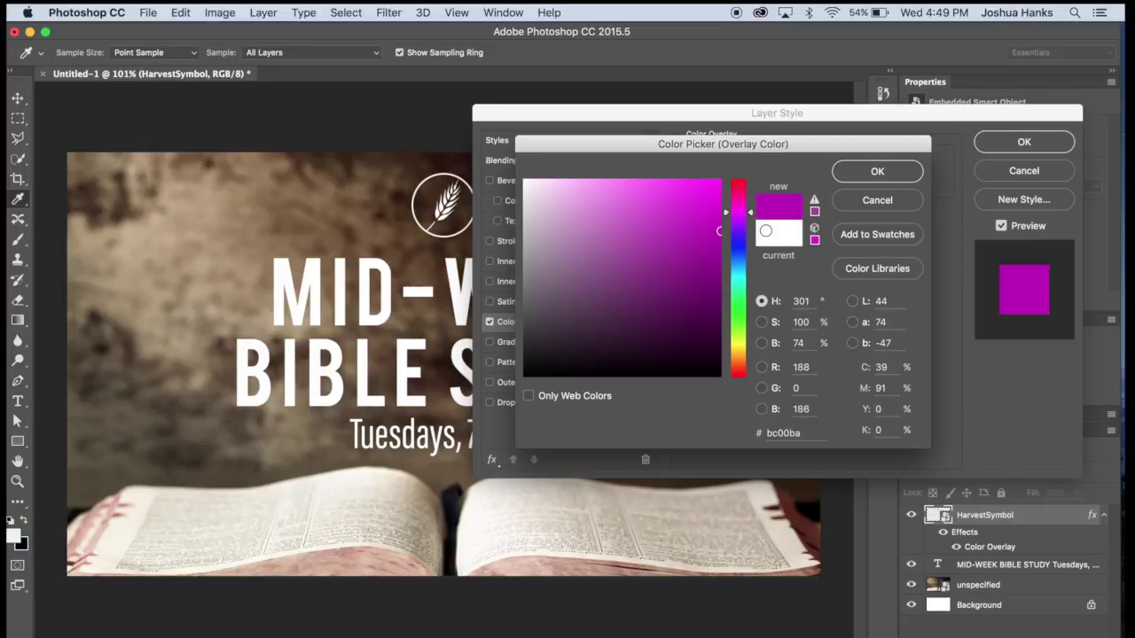
key("Return")
left_click_drag(610, 113, 758, 92)
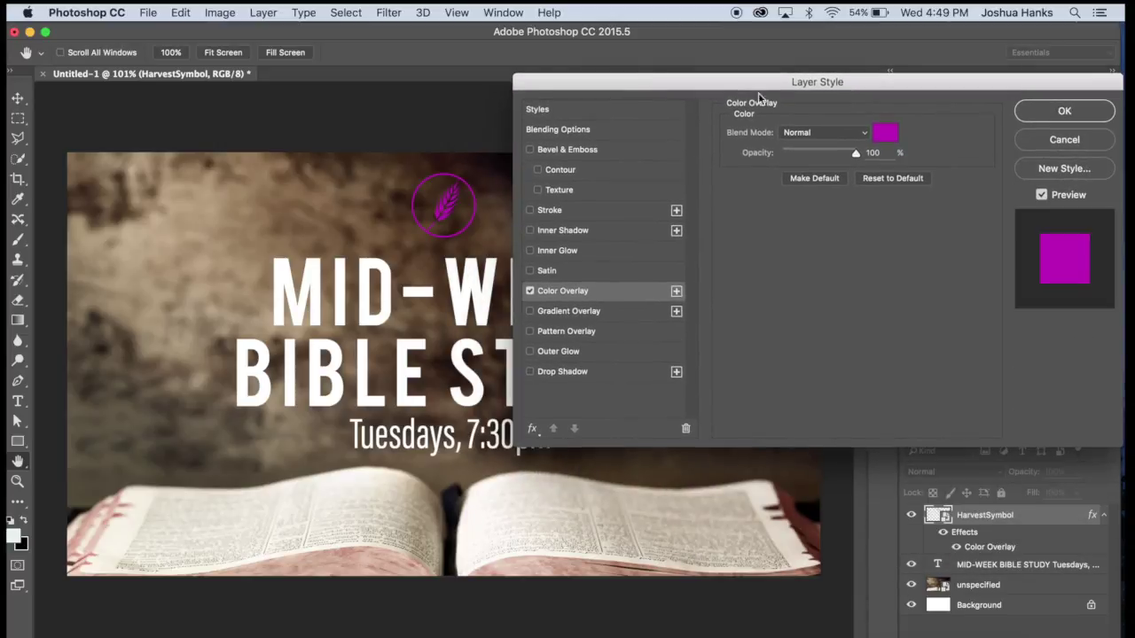
Set the wheat symbol's overlay color to white ffffff and apply the layer style.
left_click(885, 132)
left_click(525, 181)
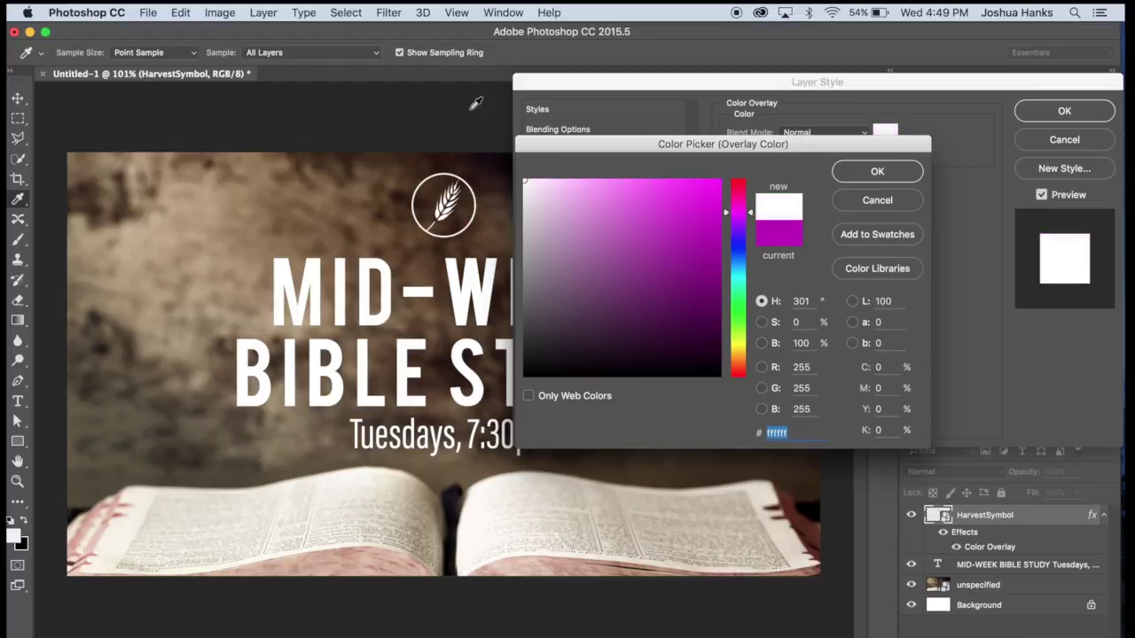
key("Return")
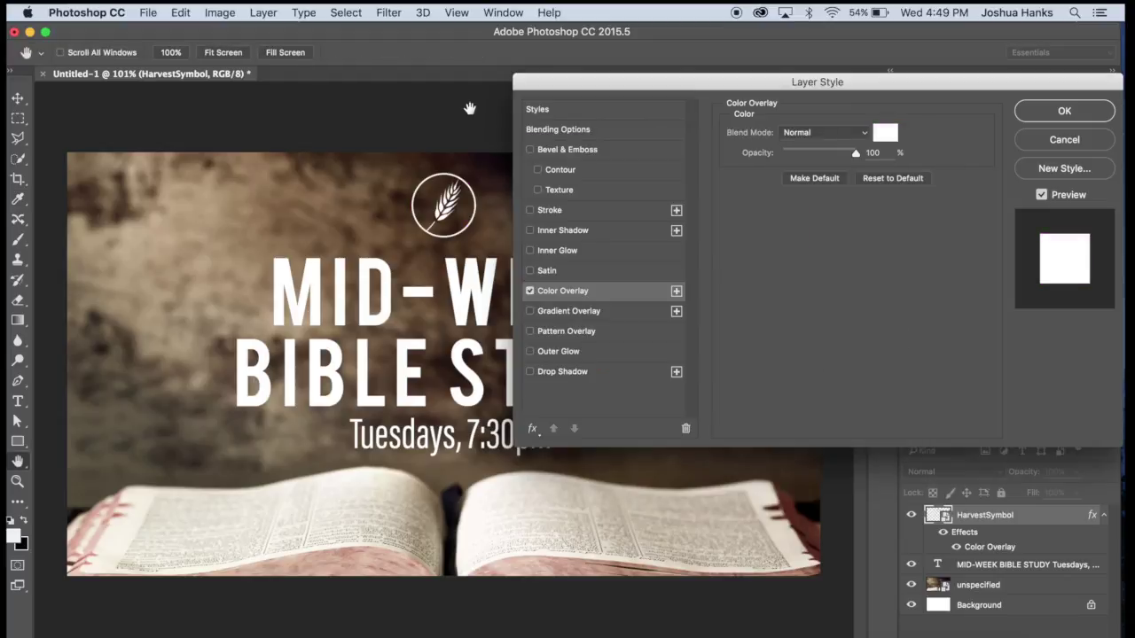
left_click(1064, 112)
left_click(17, 481)
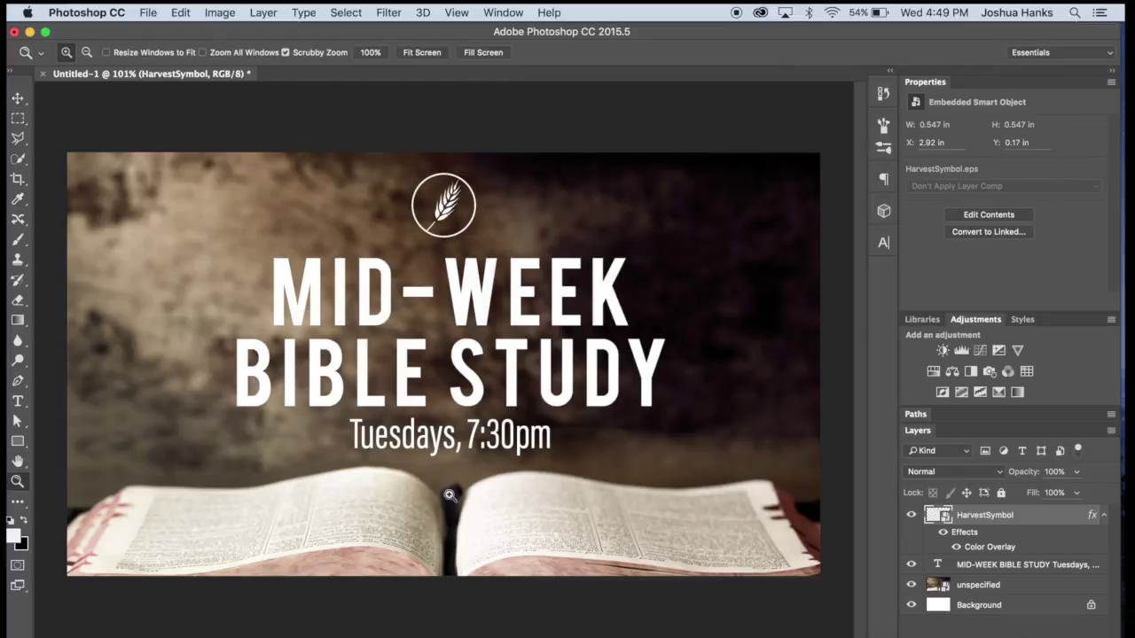
left_click(420, 53)
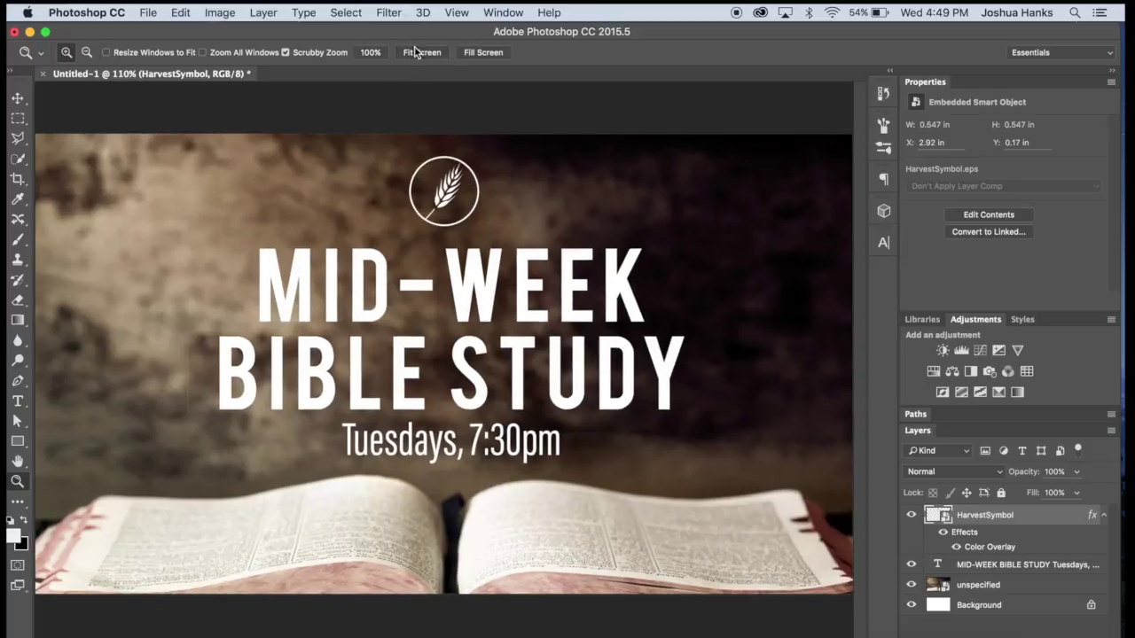
left_click(510, 293, "alt")
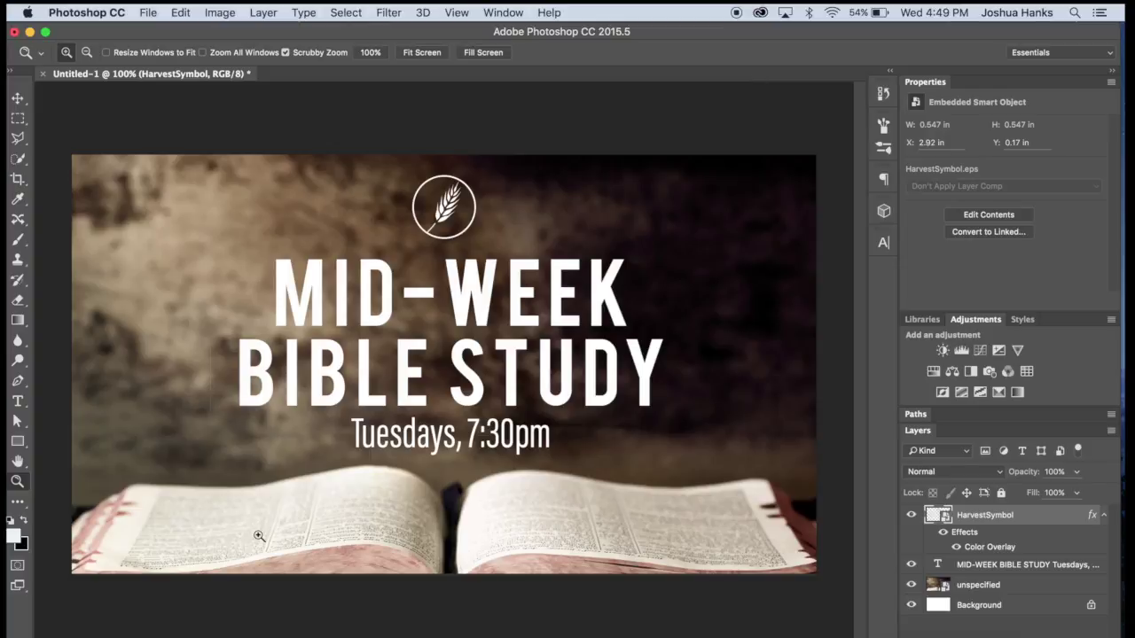
Switch to Finder and preview the finished MidWeek.jpg from the NewLogo folder on the desktop.
left_click(129, 633)
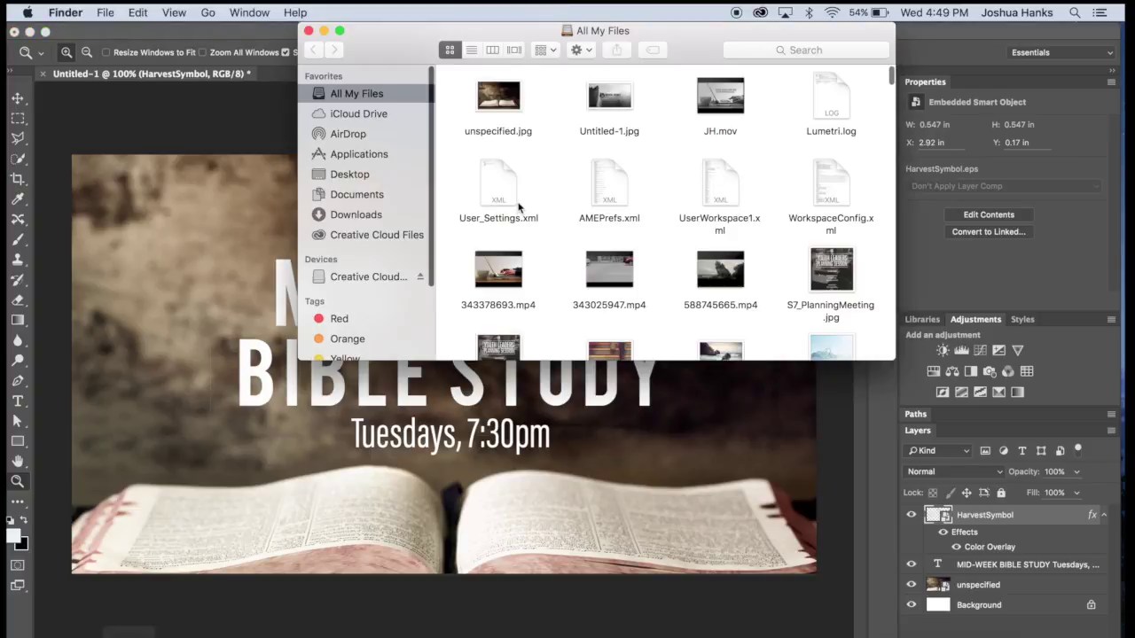
left_click(364, 168)
scroll(494, 319, "down", 1)
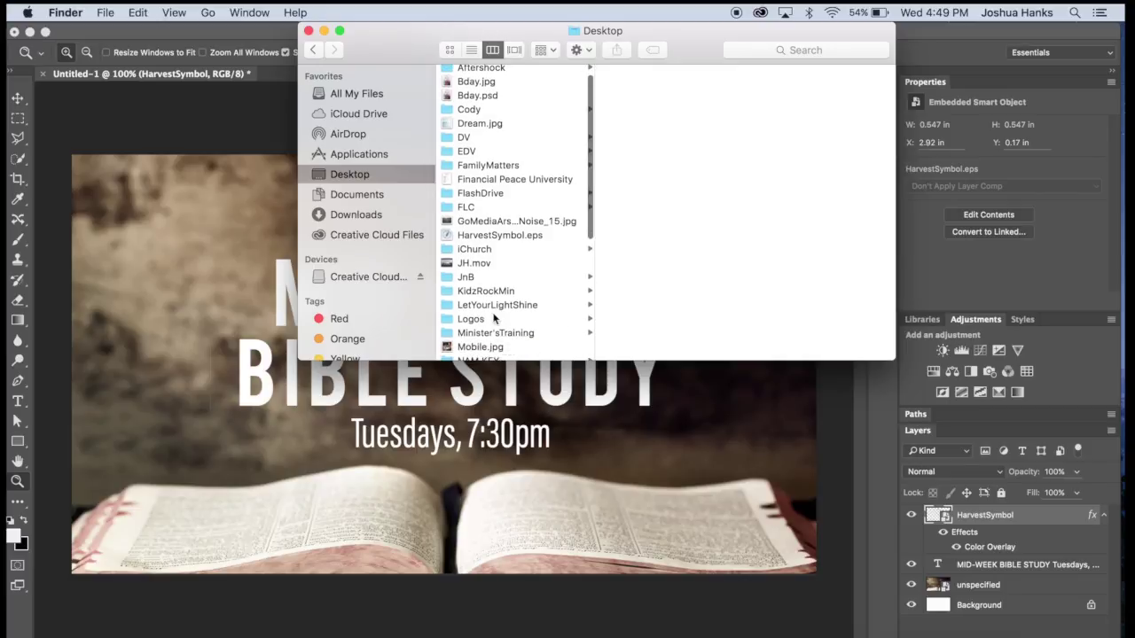
scroll(494, 318, "down", 2)
left_click(494, 342)
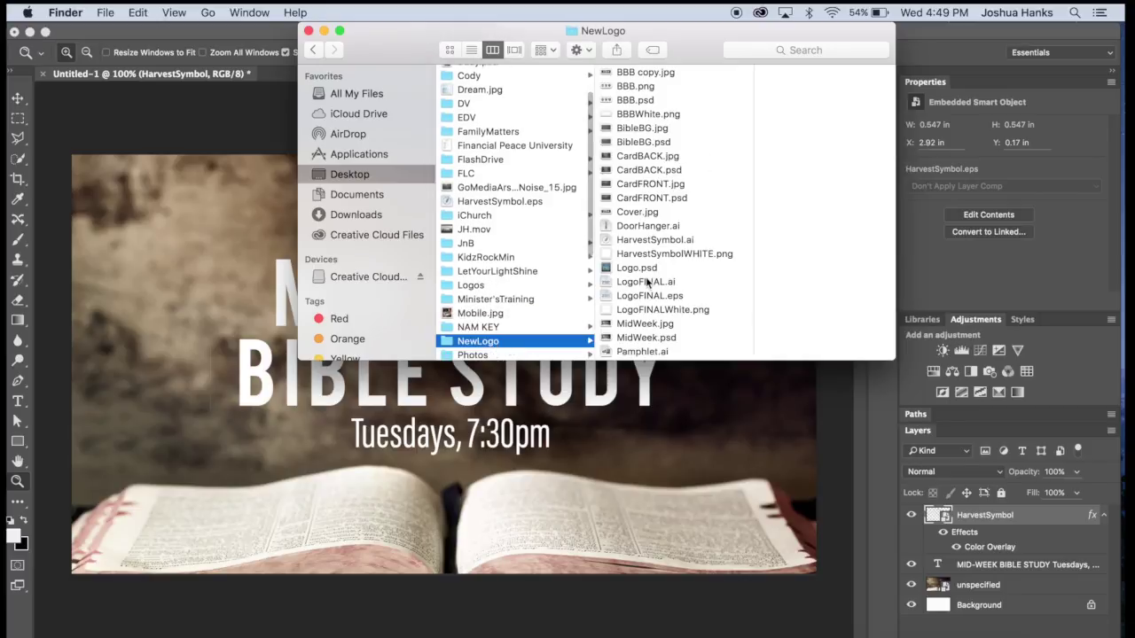
scroll(647, 282, "down", 3)
left_click(643, 195)
key("space")
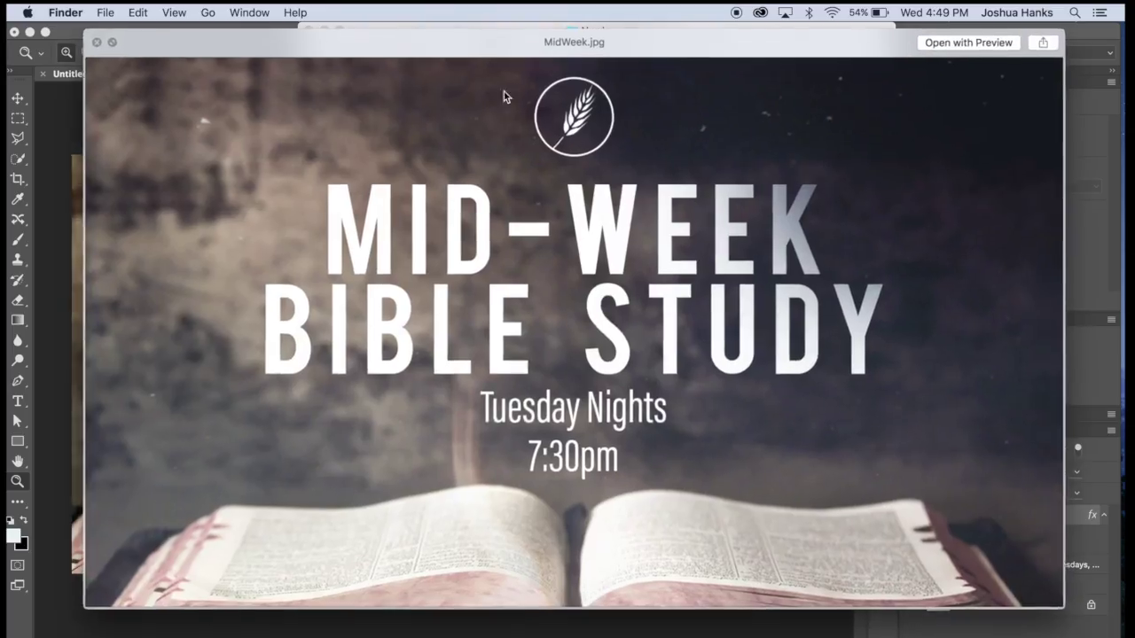
Compare the MidWeek.jpg preview with the Photoshop design, then close the preview and the Finder window.
mouse_move(369, 39)
left_mouse_down()
mouse_move(724, 35)
mouse_move(353, 36)
left_mouse_up()
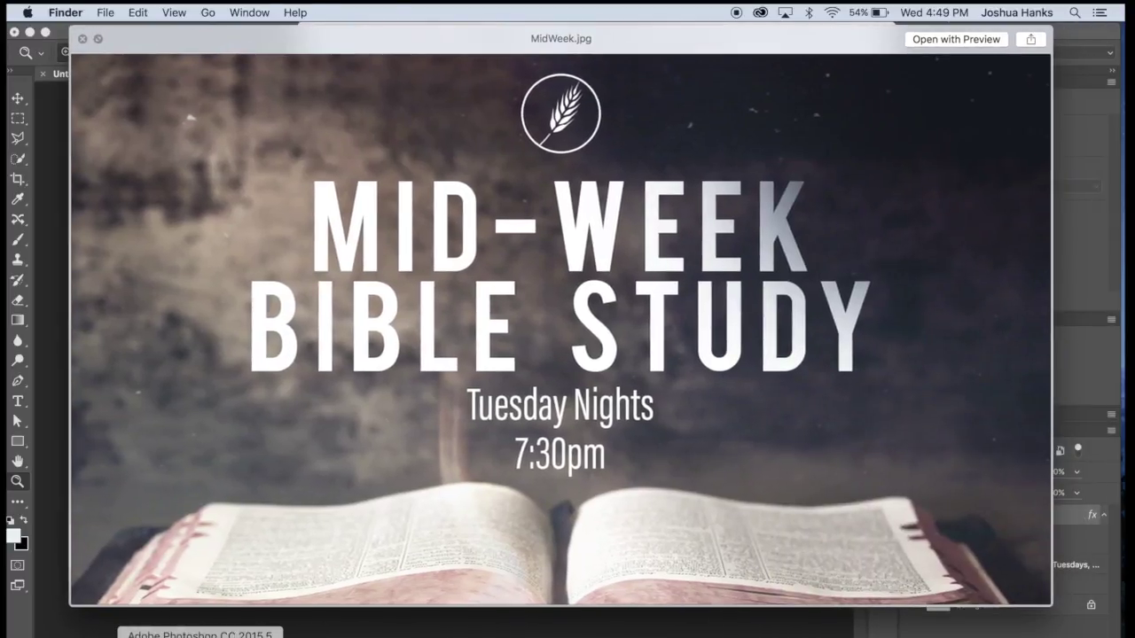
left_click(200, 637)
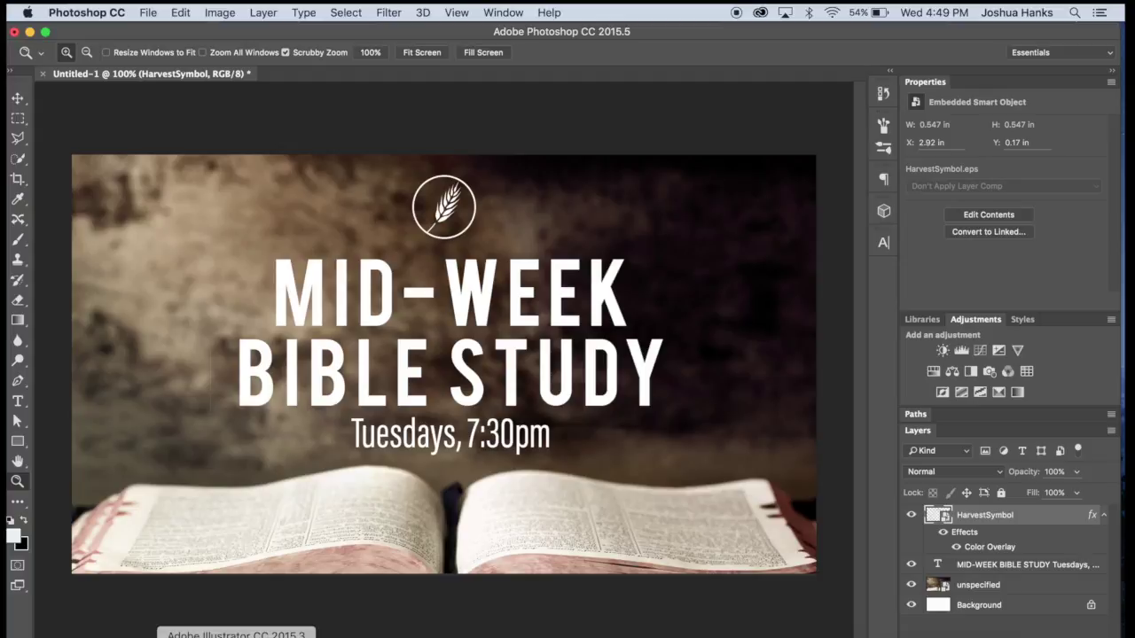
left_click(128, 637)
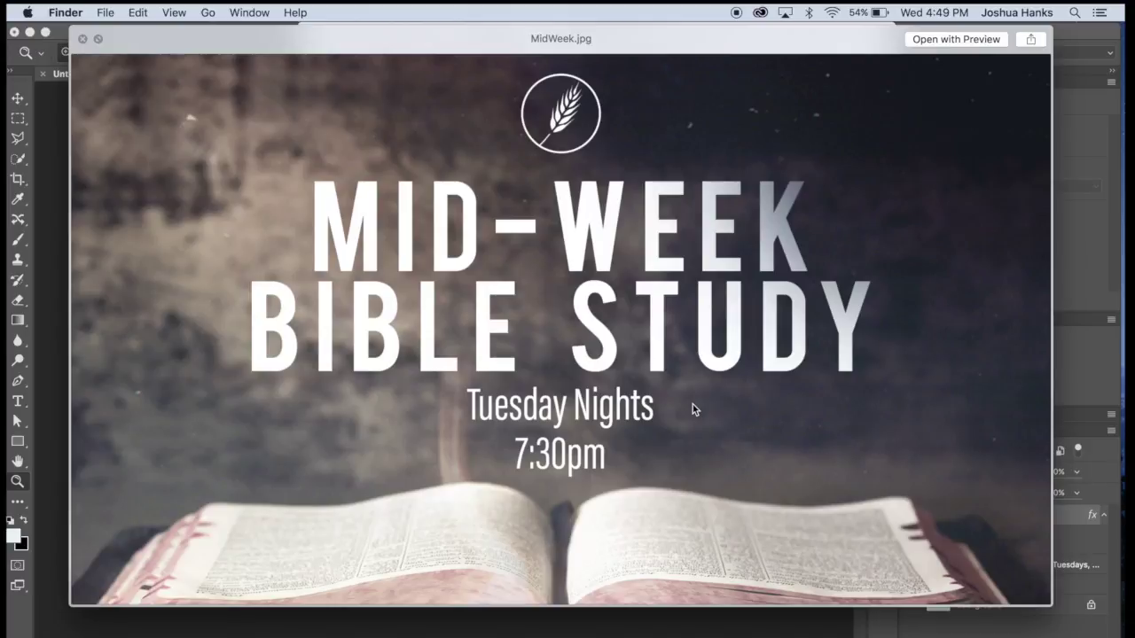
left_click(82, 39)
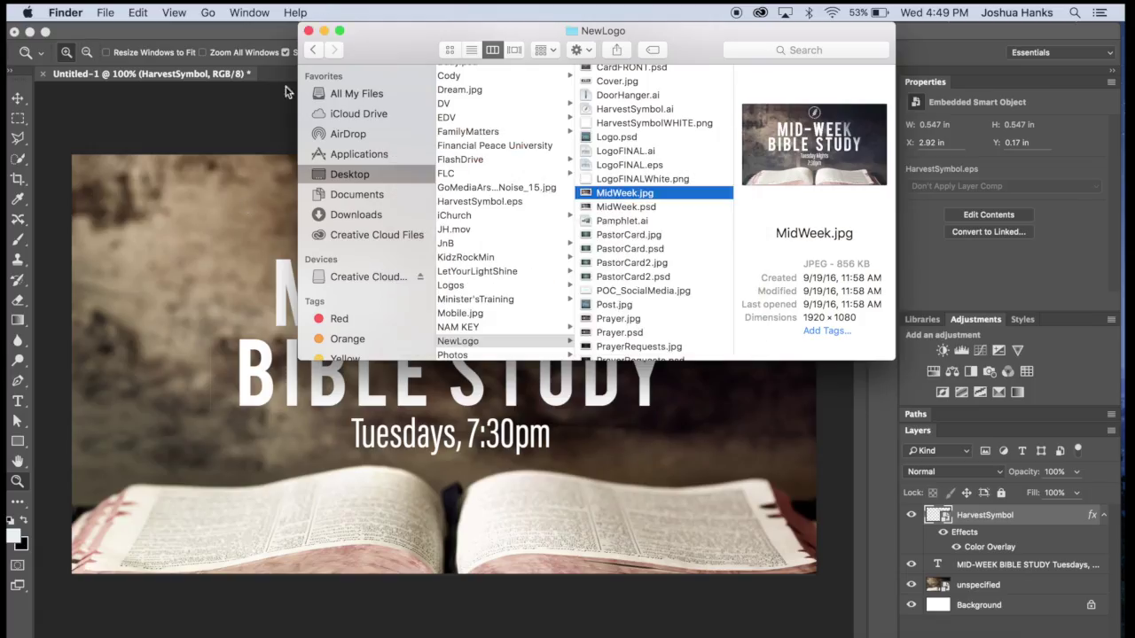
left_click(308, 30)
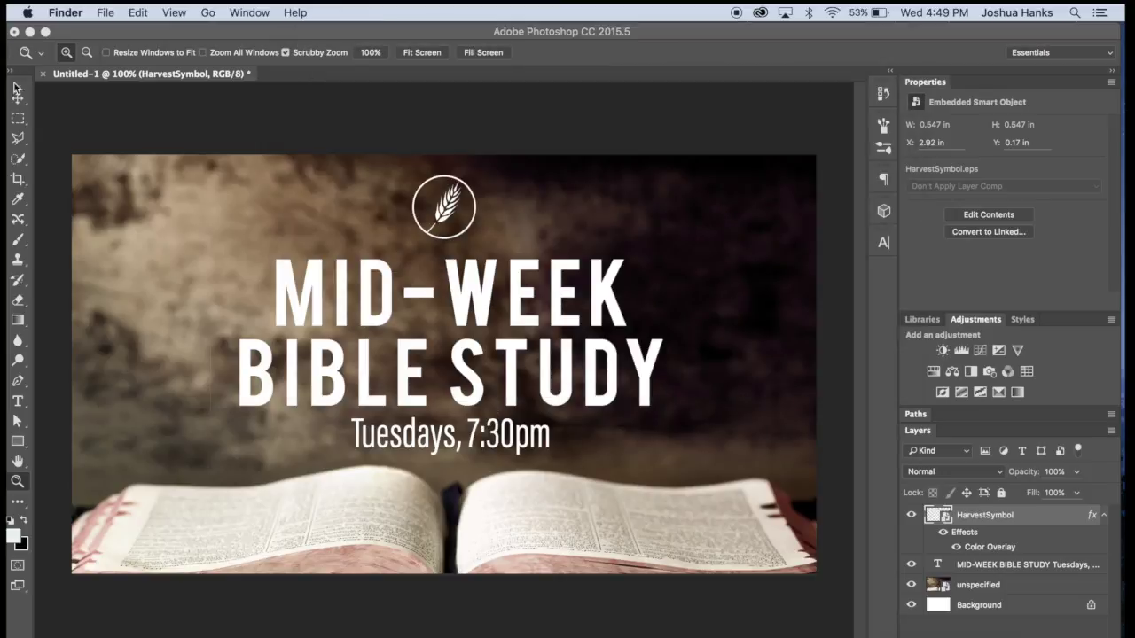
Place GoMediaArsenal_FilmNoise_15.jpg from the desktop into the Photoshop design as the uppermost layer.
left_click(100, 424)
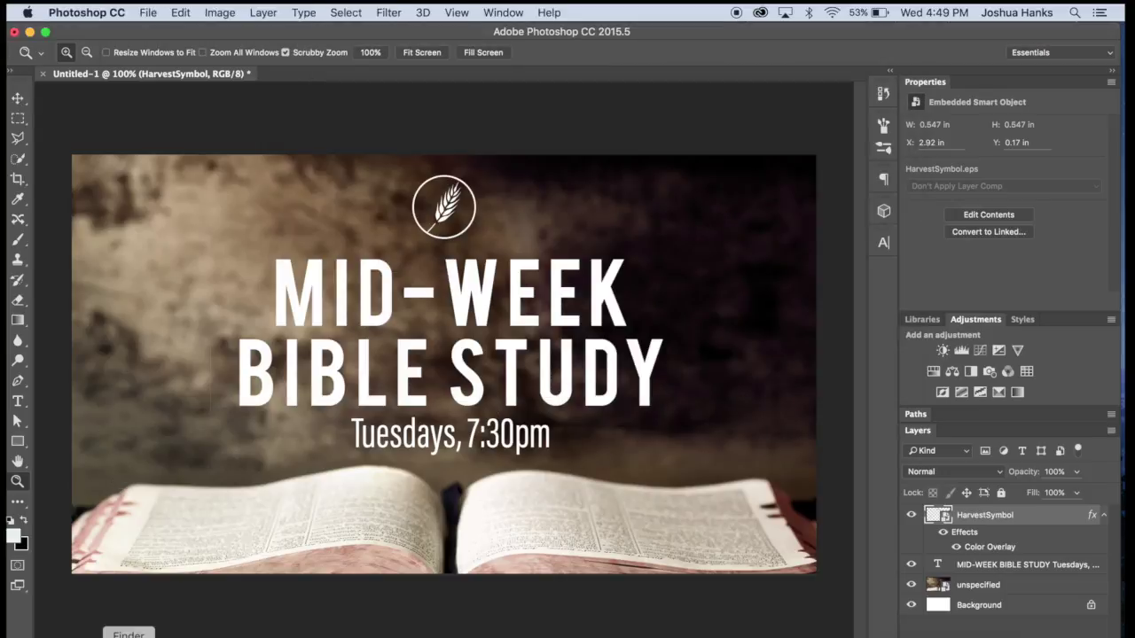
left_click_drag(156, 33, 441, 8)
left_click_drag(200, 345, 498, 355)
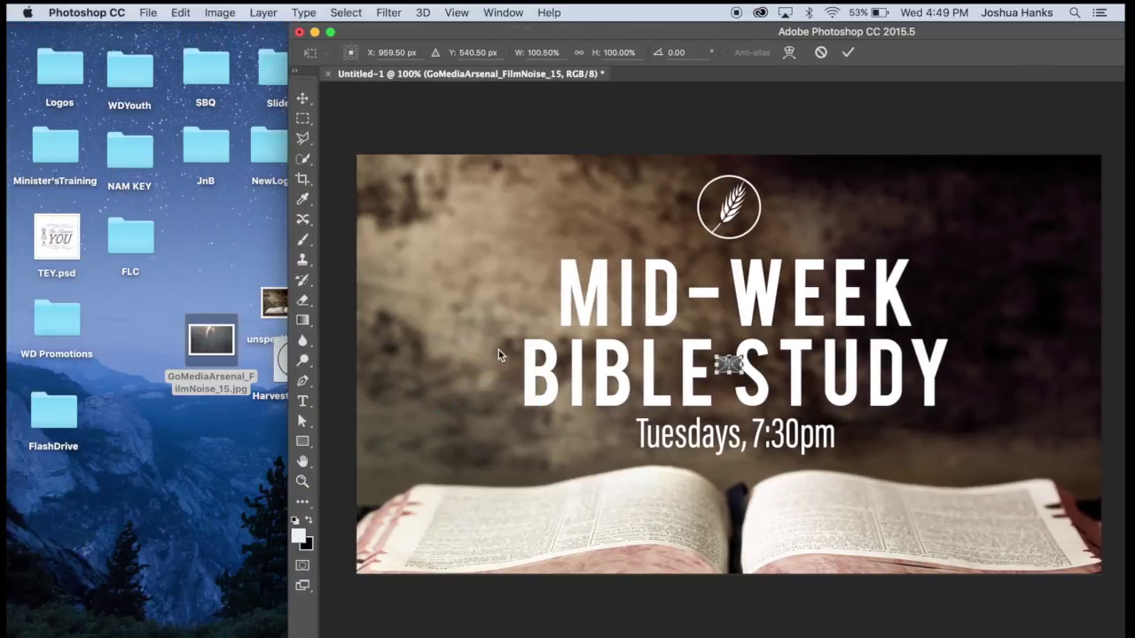
double_click(783, 27)
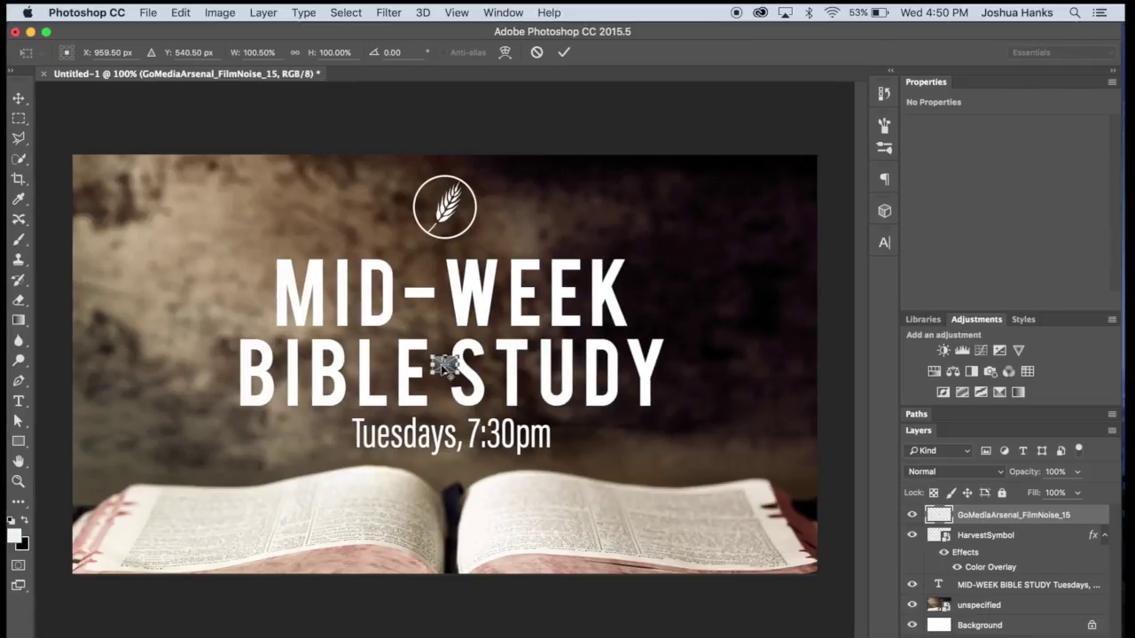
Stretch the film noise image to cover the whole canvas, centered at X 960 px, Y 540 px, and commit the placement.
left_click_drag(432, 356, 76, 157)
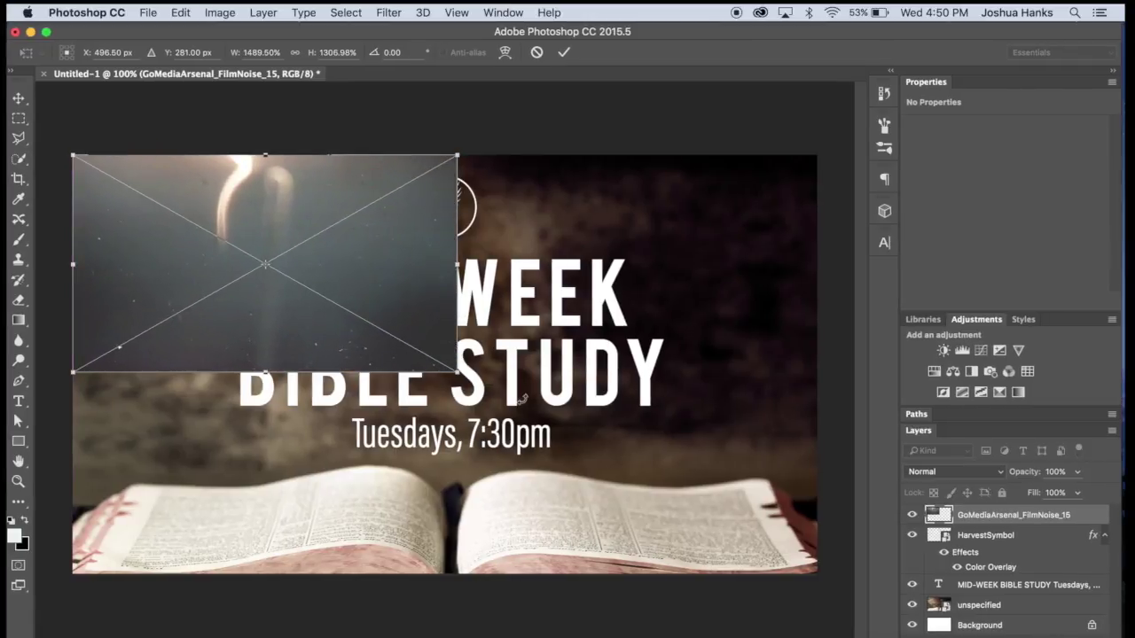
left_click_drag(457, 372, 819, 571)
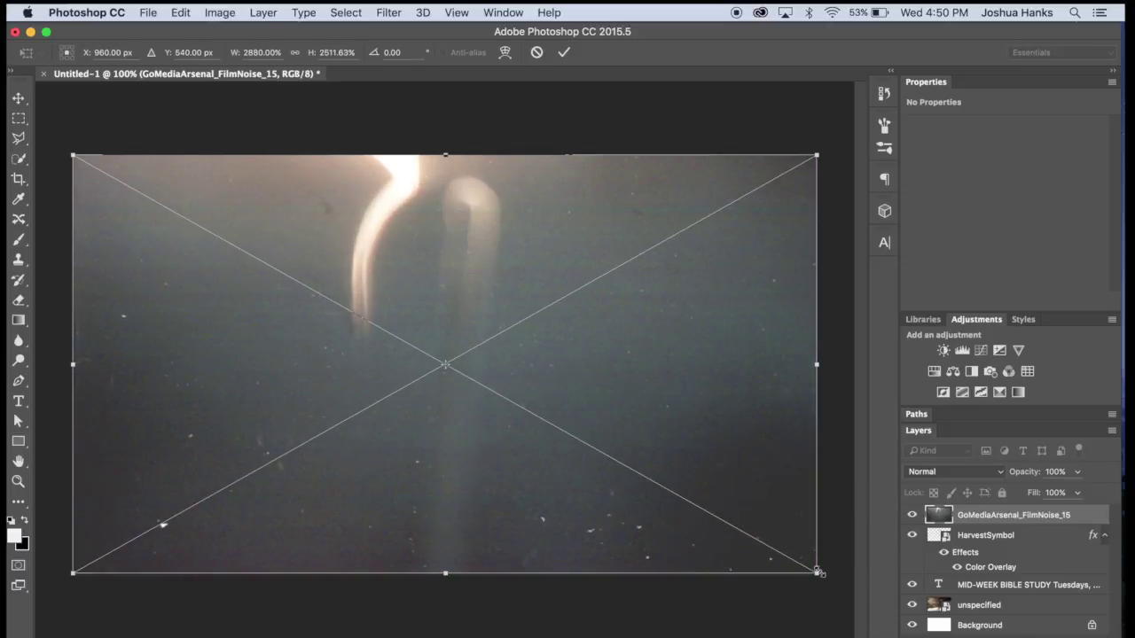
key("Return")
Set the blend mode of the GoMediaArsenal_FilmNoise_15 layer to Overlay.
key("z")
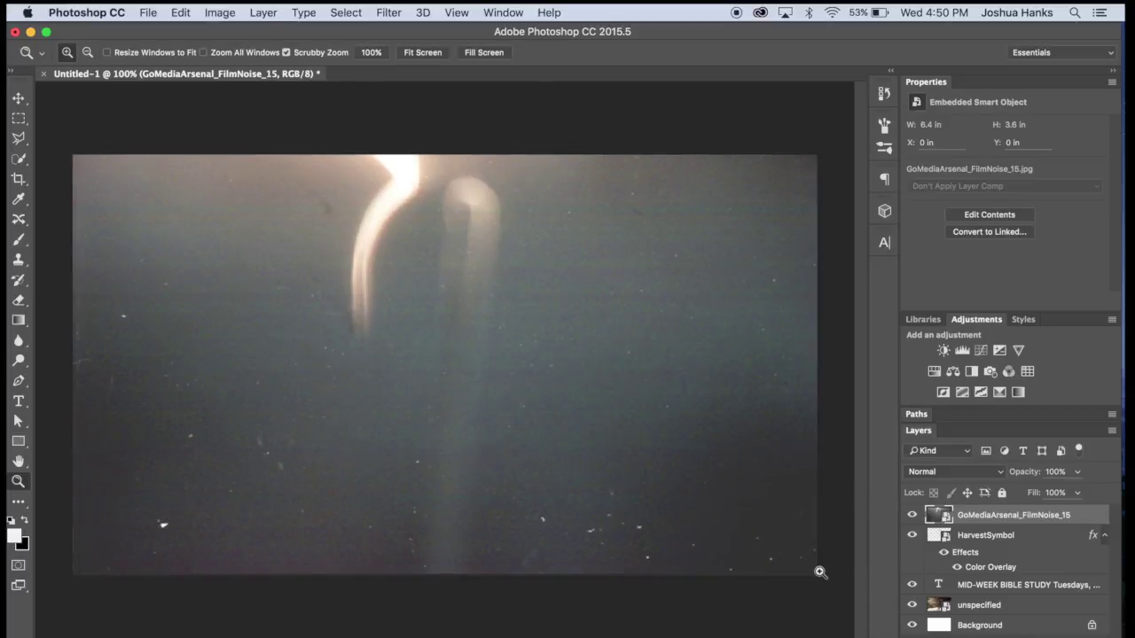
left_click(423, 52)
left_click_drag(443, 350, 439, 373)
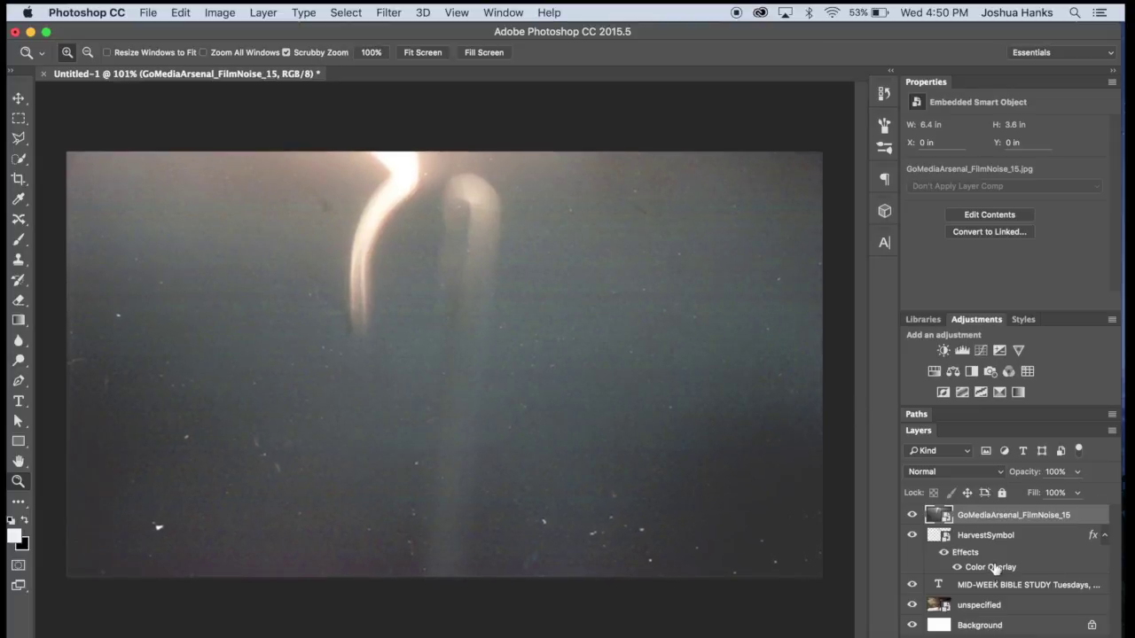
left_click(966, 473)
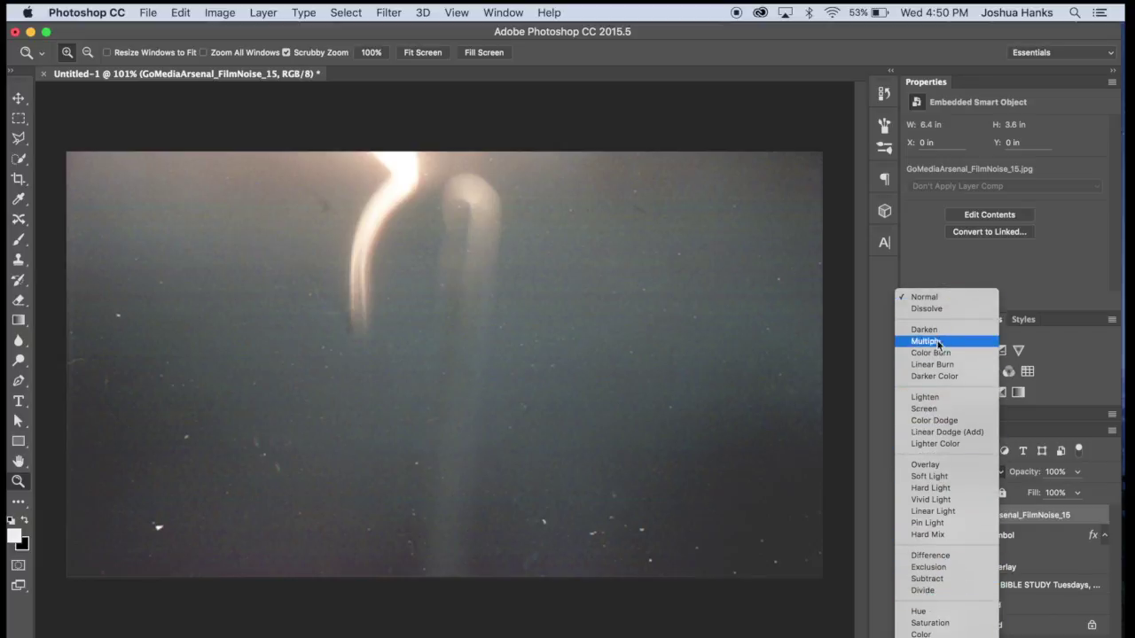
left_click(960, 467)
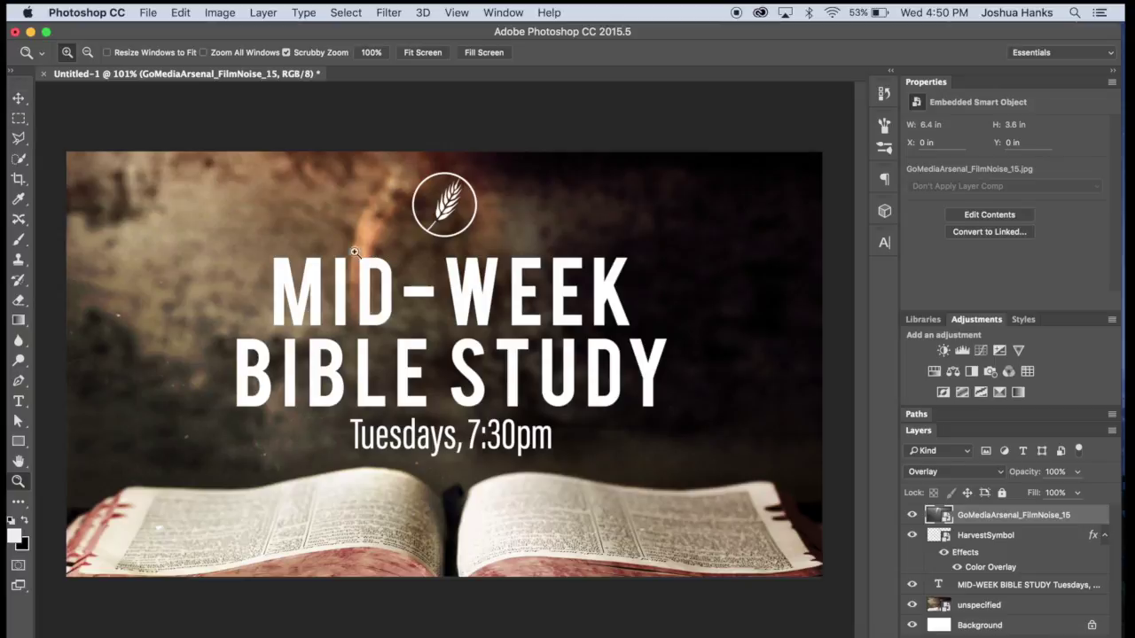
Switch the film noise layer to Normal and back to Overlay to compare the texture's effect.
key("shift+alt+n")
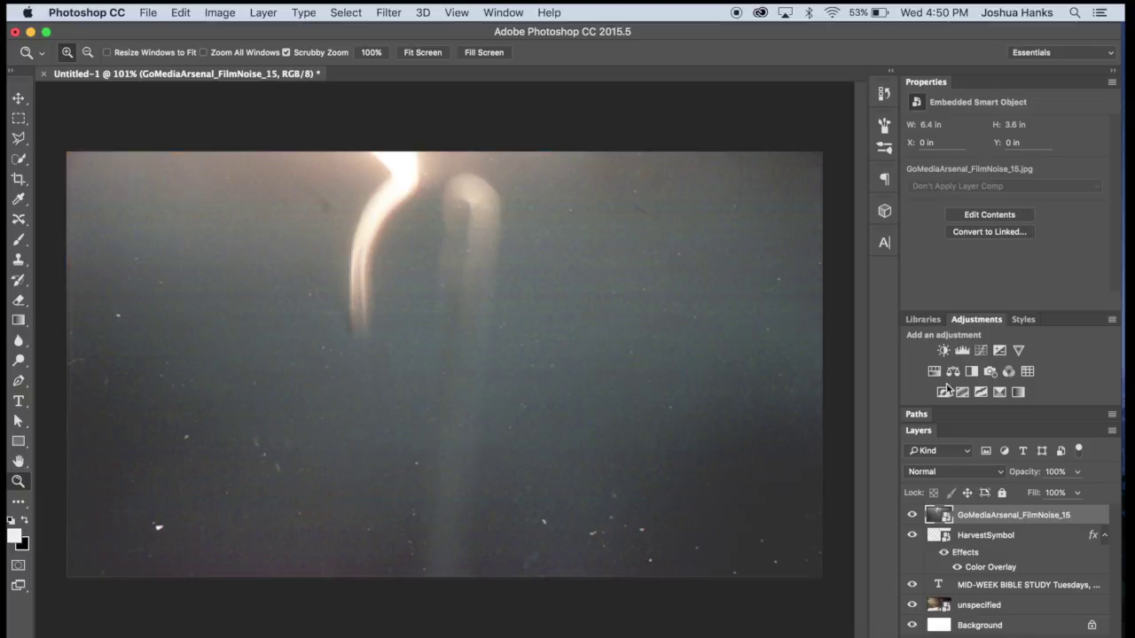
left_click(915, 472)
left_click(927, 581)
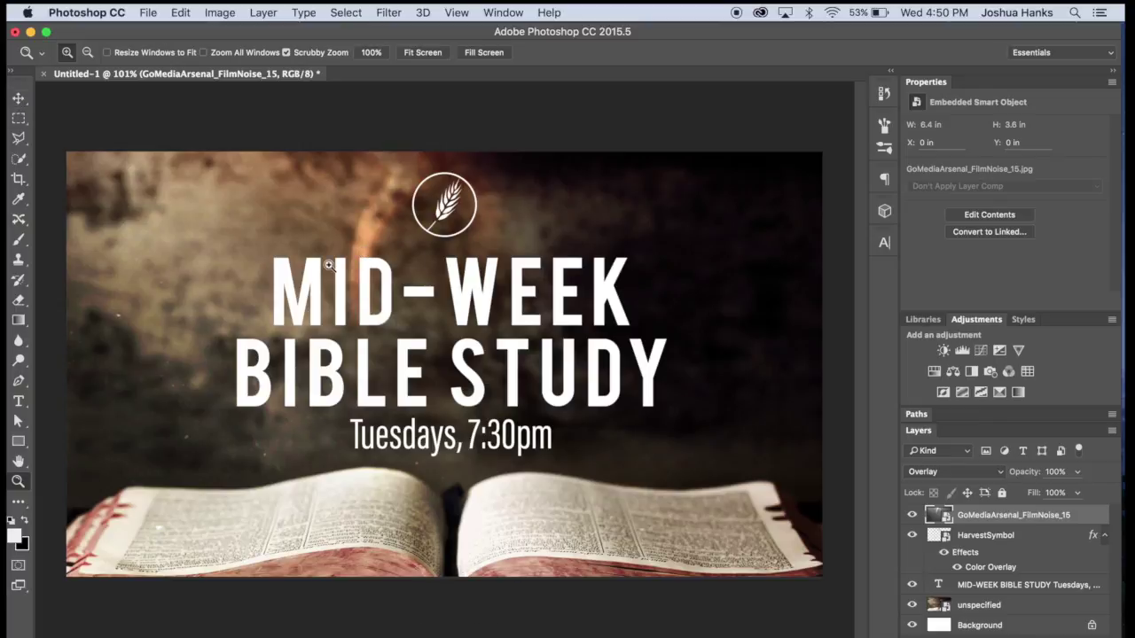
Flip the film noise layer vertically so its light streak falls over the open book.
left_click(18, 98)
left_click(176, 12)
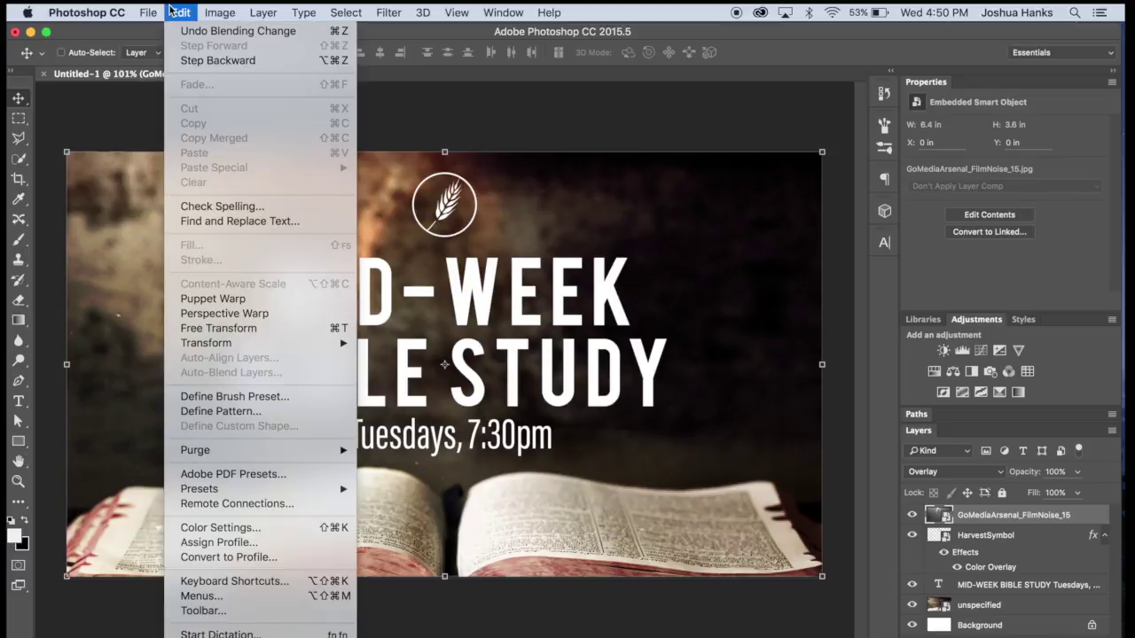
mouse_move(205, 343)
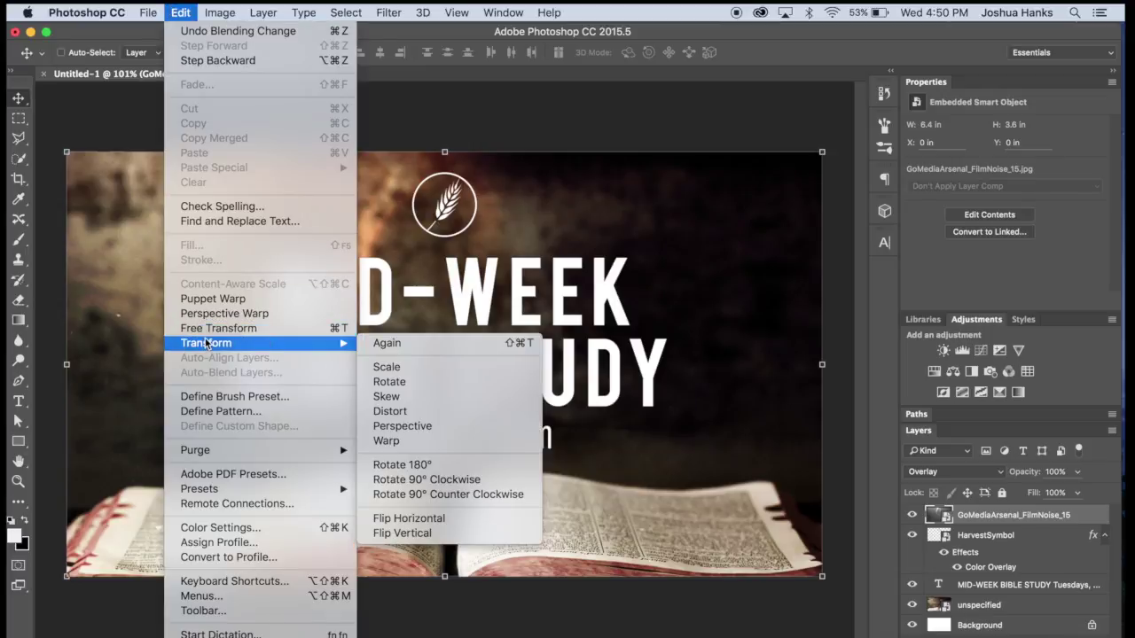
left_click(474, 533)
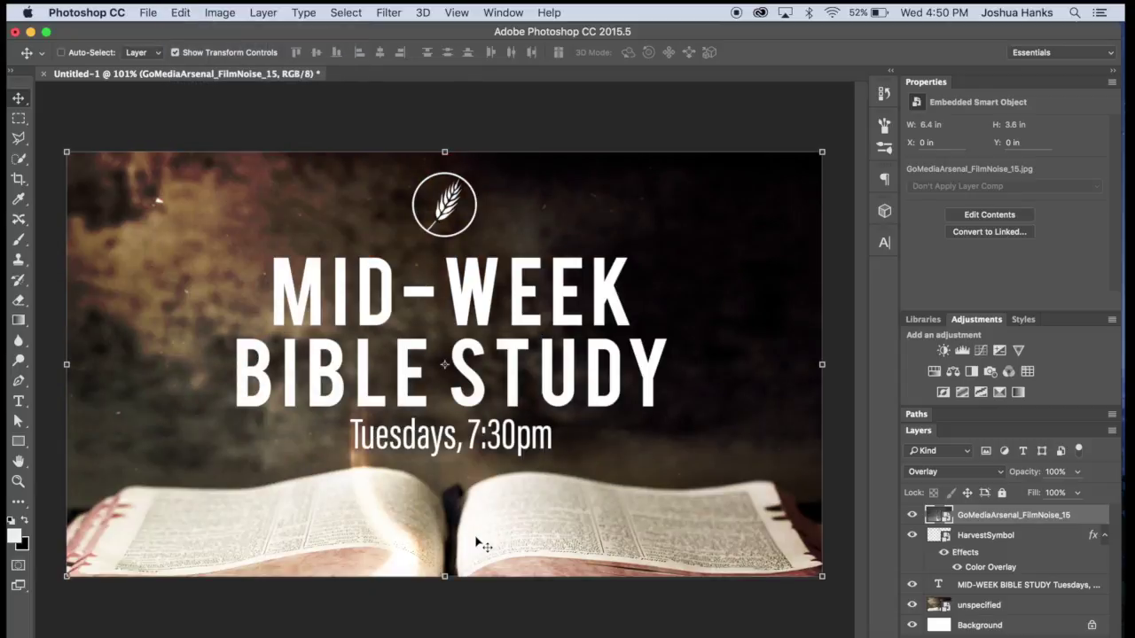
left_click(18, 481)
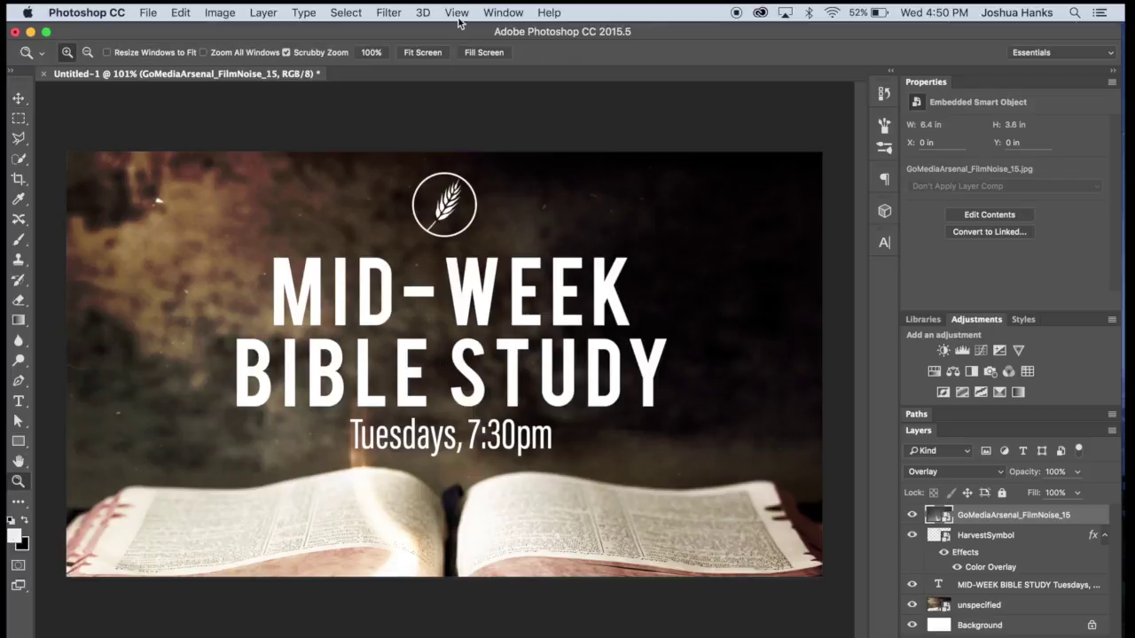
left_click(423, 52)
left_click_drag(401, 460, 371, 443)
left_click(18, 98)
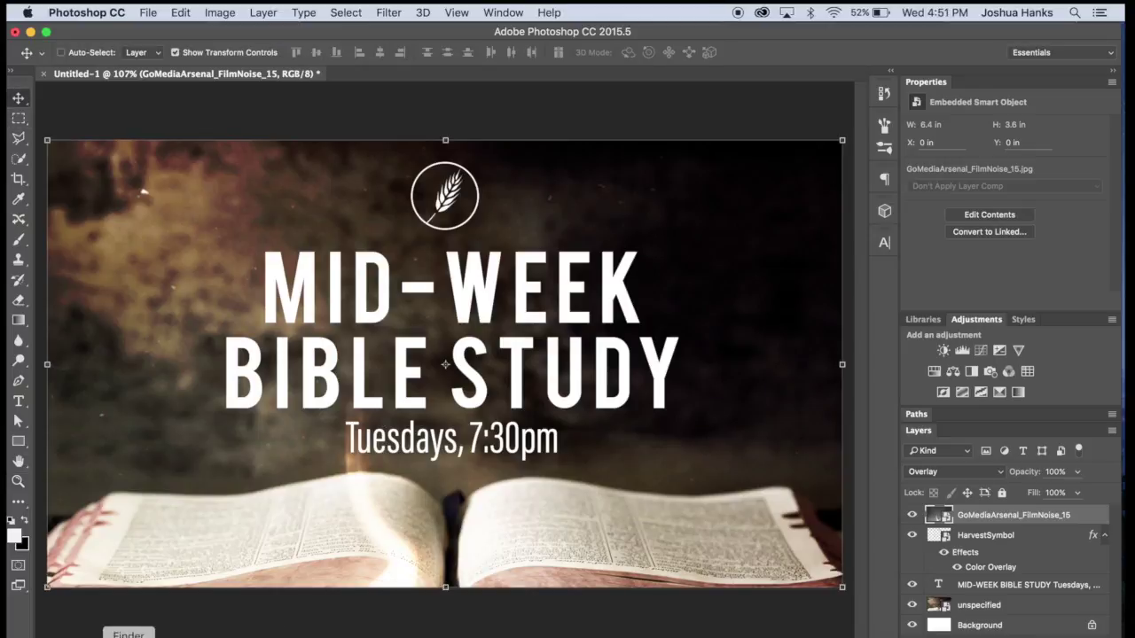
left_click(128, 637)
left_click(501, 322)
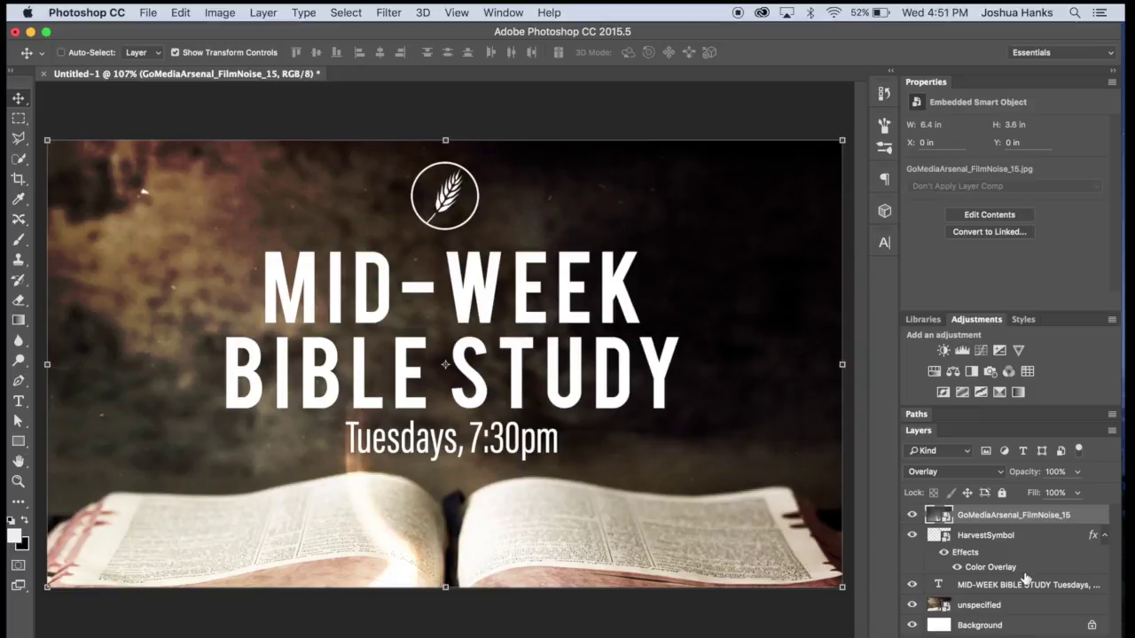
Add a Curves adjustment layer above the film noise layer and raise the midpoint of its RGB curve slightly.
left_click(1003, 635)
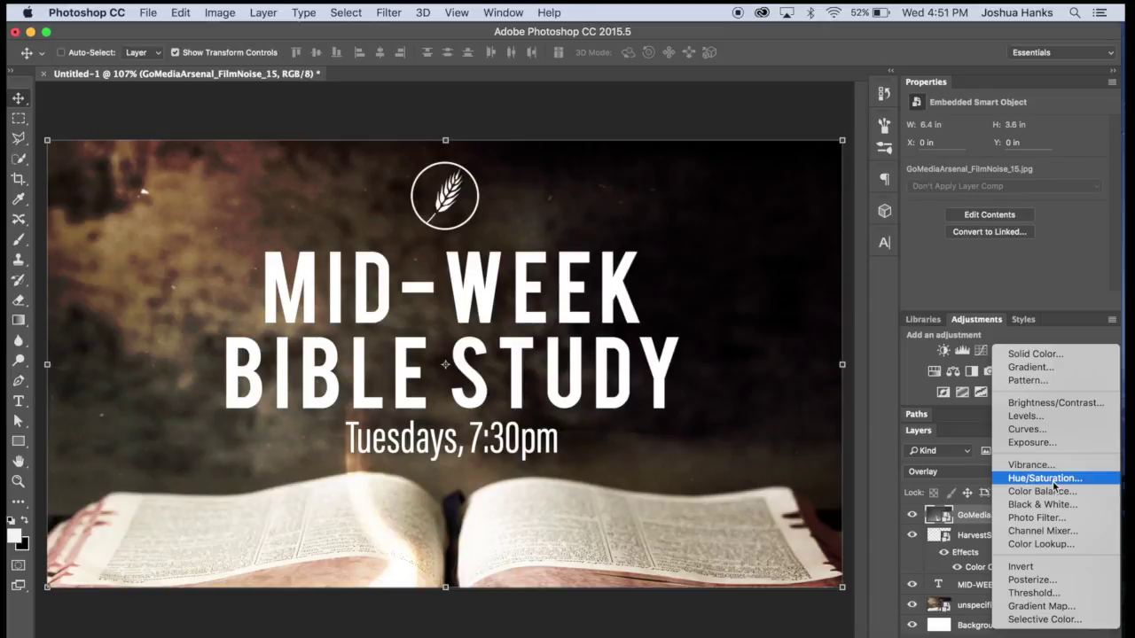
left_click(1059, 429)
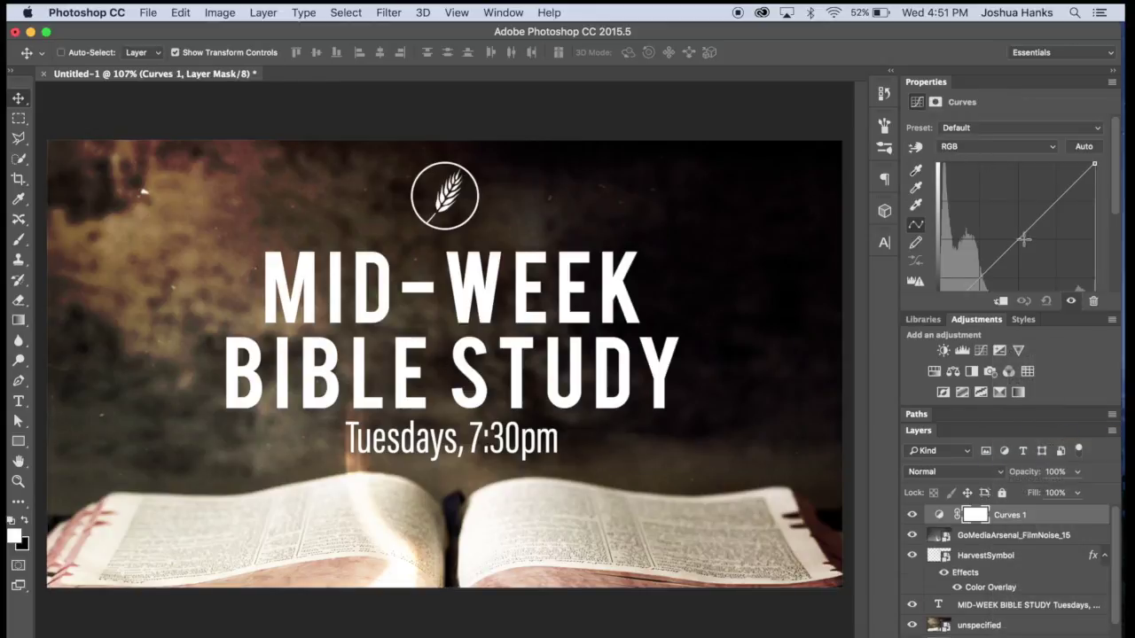
mouse_move(1023, 235)
left_mouse_down()
mouse_move(1008, 211)
mouse_move(1032, 251)
mouse_move(1016, 228)
left_mouse_up()
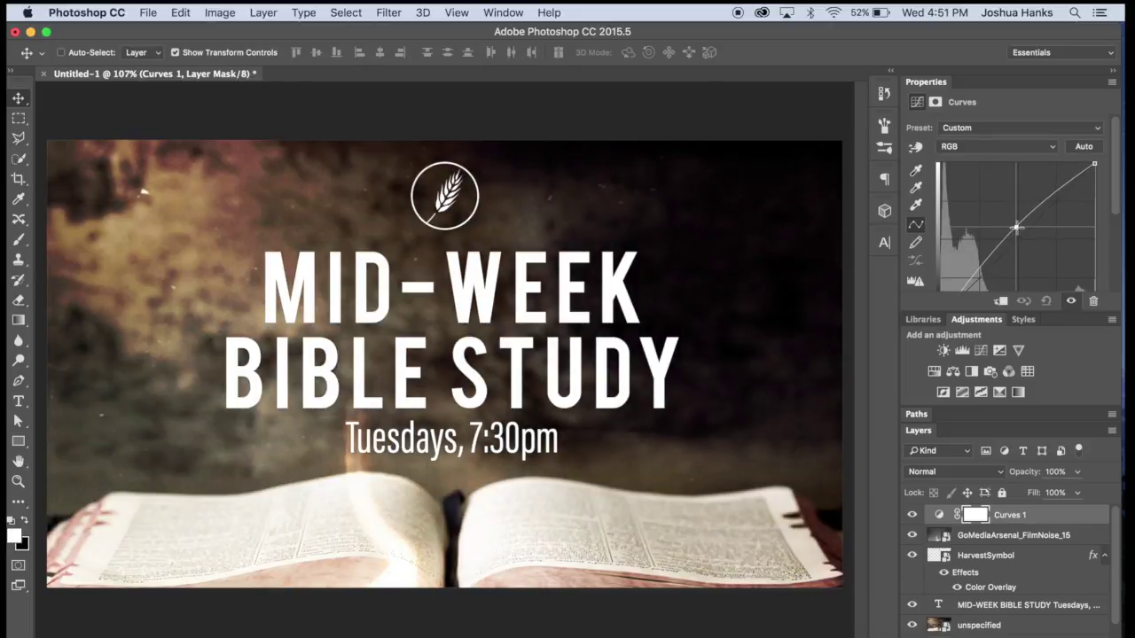
Raise the midtones of the Curves layer's Blue channel to give the image a cool purple tint.
left_click(966, 148)
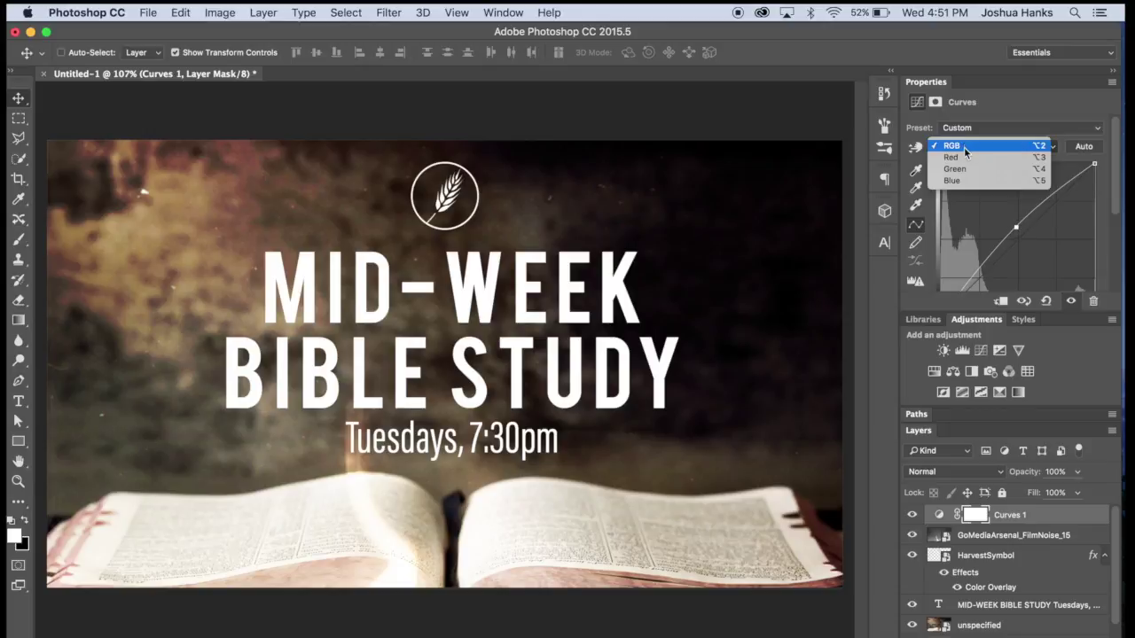
left_click(973, 181)
left_click_drag(1017, 234, 1009, 226)
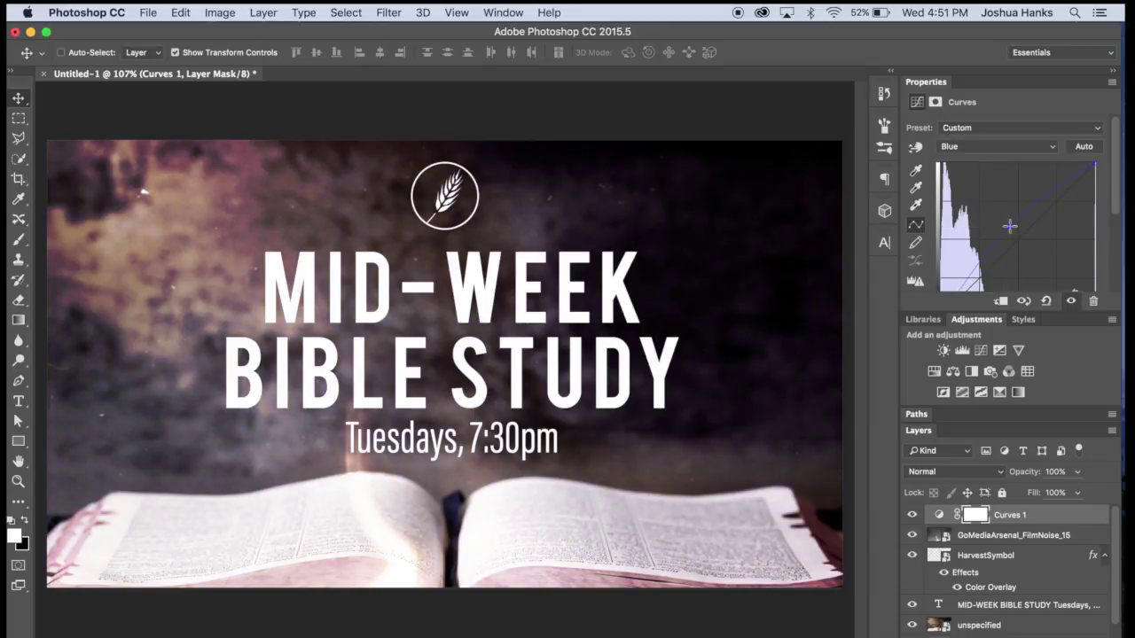
Try stronger and weaker midtones in the Curves layer's Red channel and settle the curve point close to the diagonal.
left_click(958, 149)
left_click(960, 121)
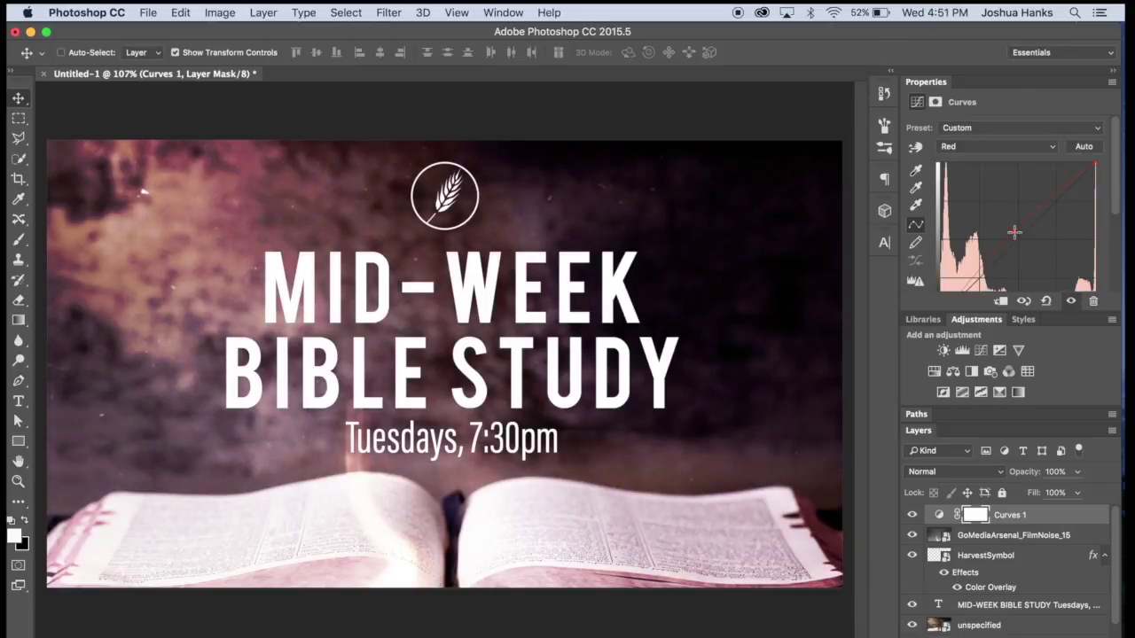
left_click_drag(1014, 232, 1025, 251)
left_click_drag(1026, 252, 1019, 237)
Add a midtone point to the Curves layer's Green channel, keeping it on the diagonal.
left_click(970, 151)
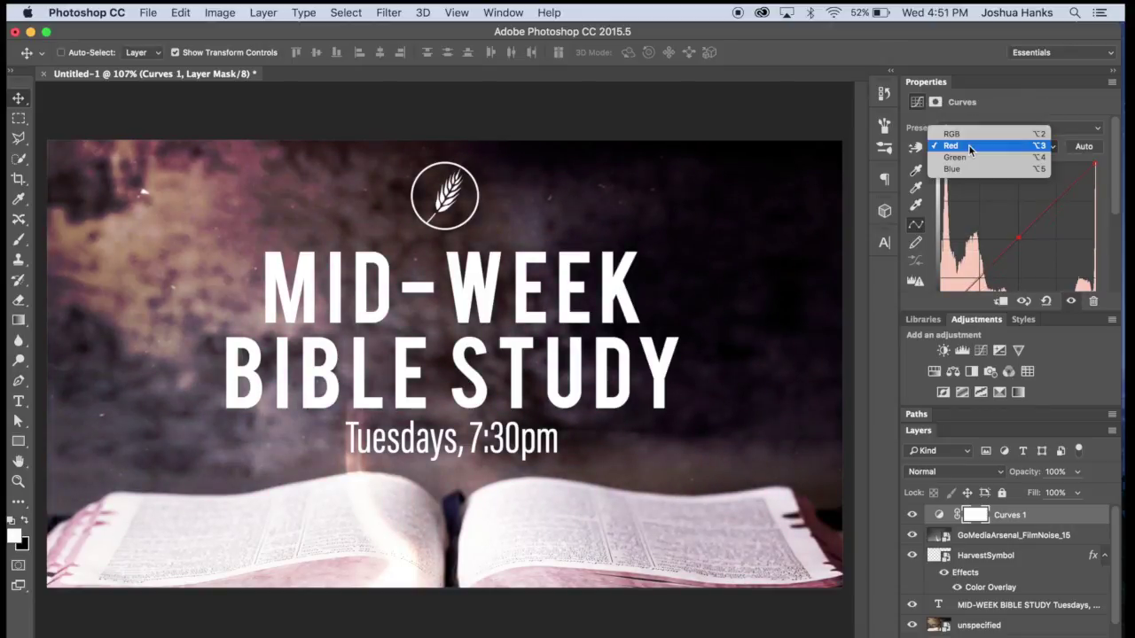
left_click(966, 160)
mouse_move(1026, 235)
left_mouse_down()
mouse_move(1029, 250)
mouse_move(1022, 236)
left_mouse_up()
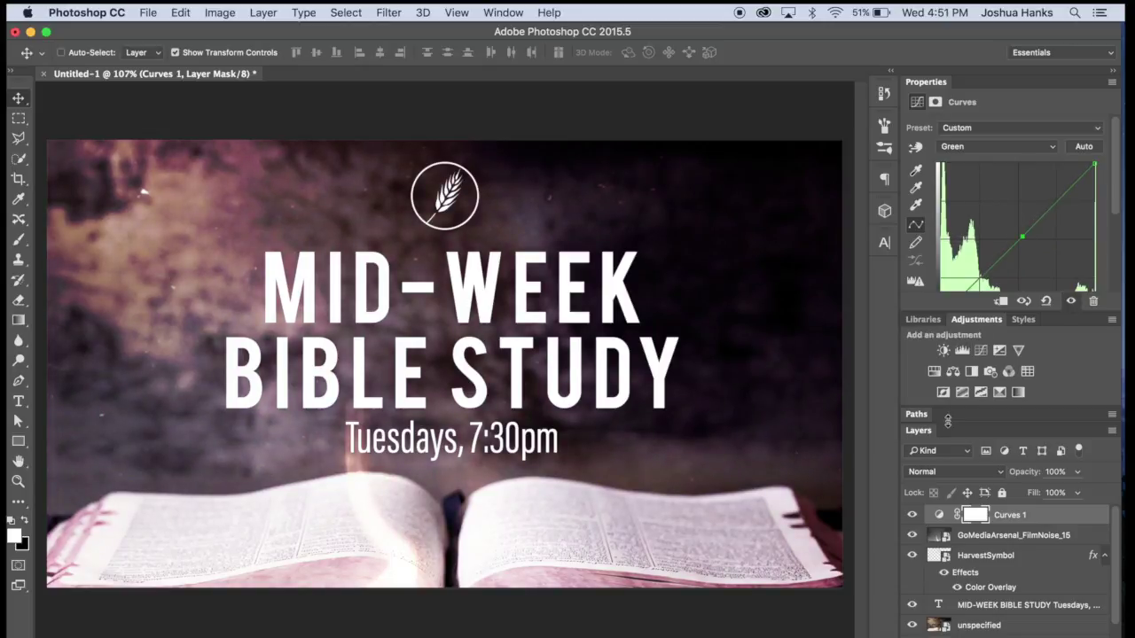
Add a new empty layer directly above the MID-WEEK BIBLE STUDY text layer.
scroll(991, 518, "down", 1)
scroll(998, 532, "up", 1)
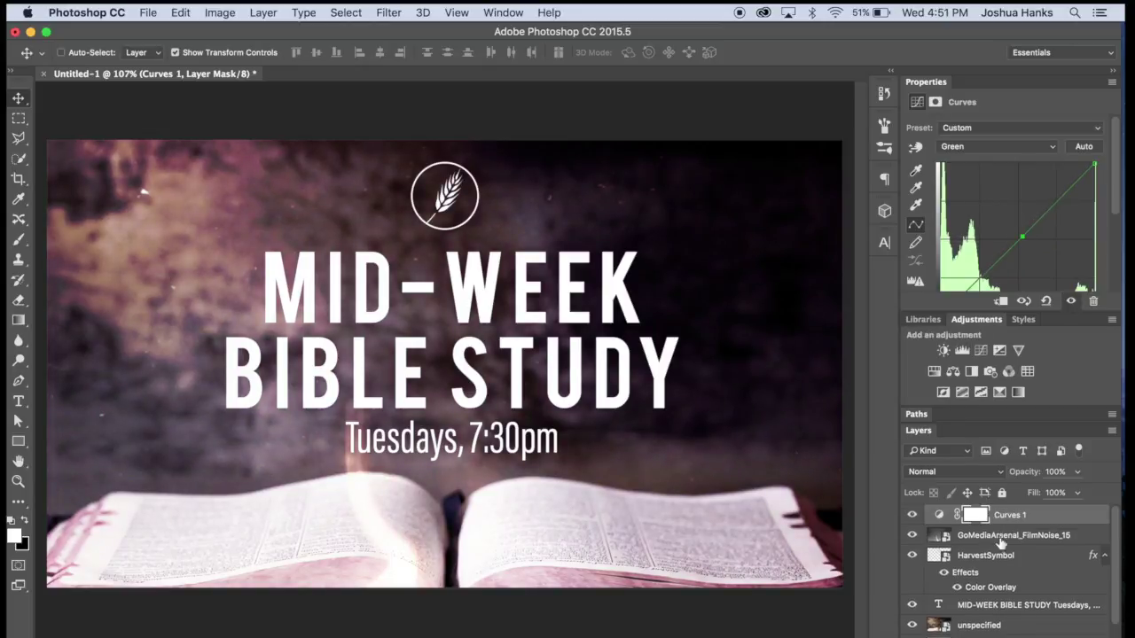
left_click(1014, 536)
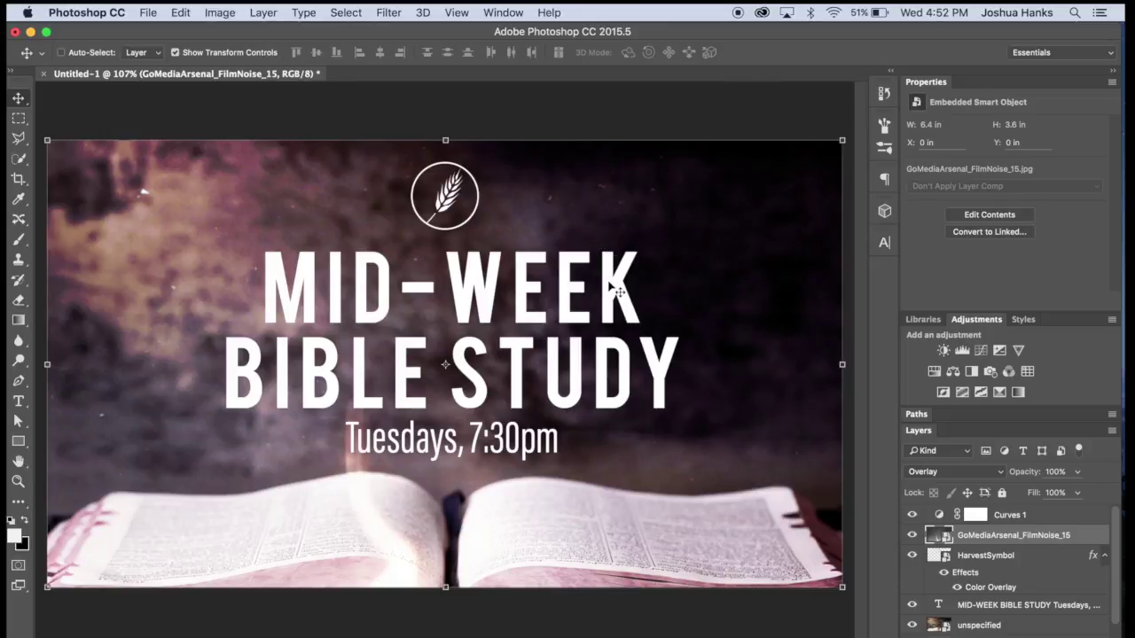
scroll(618, 289, "down", 1)
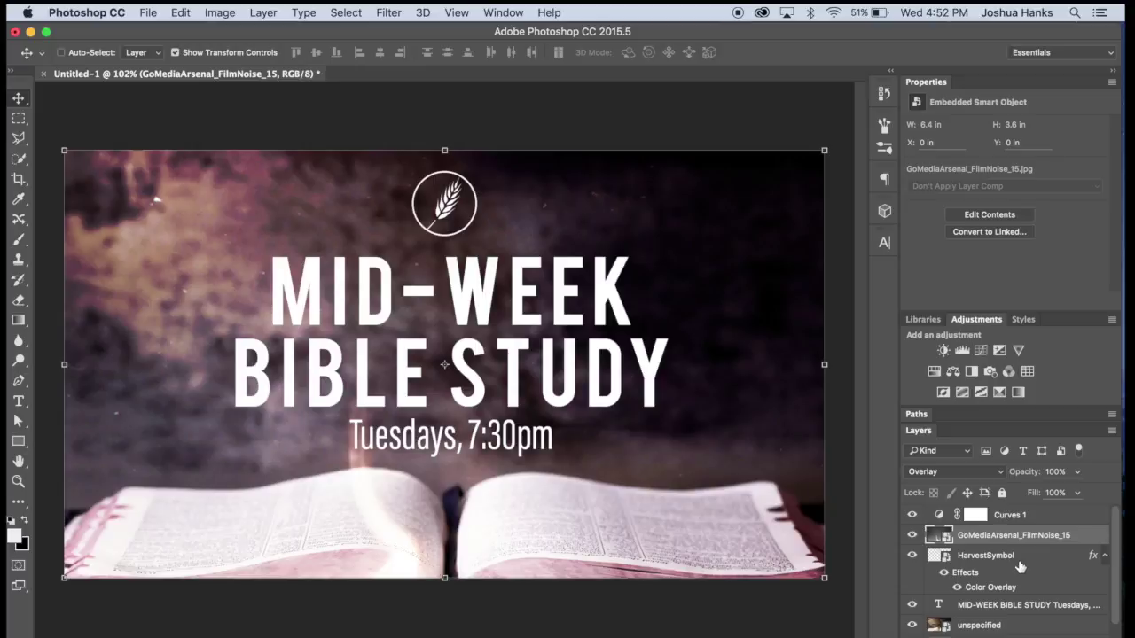
scroll(1020, 567, "down", 1)
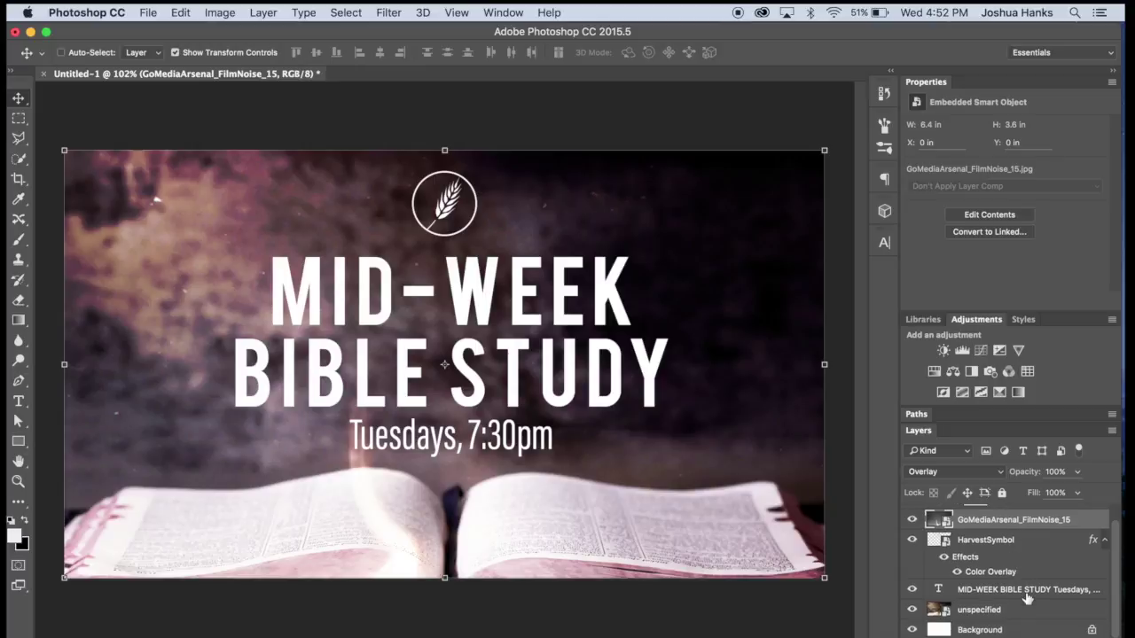
left_click(1026, 592)
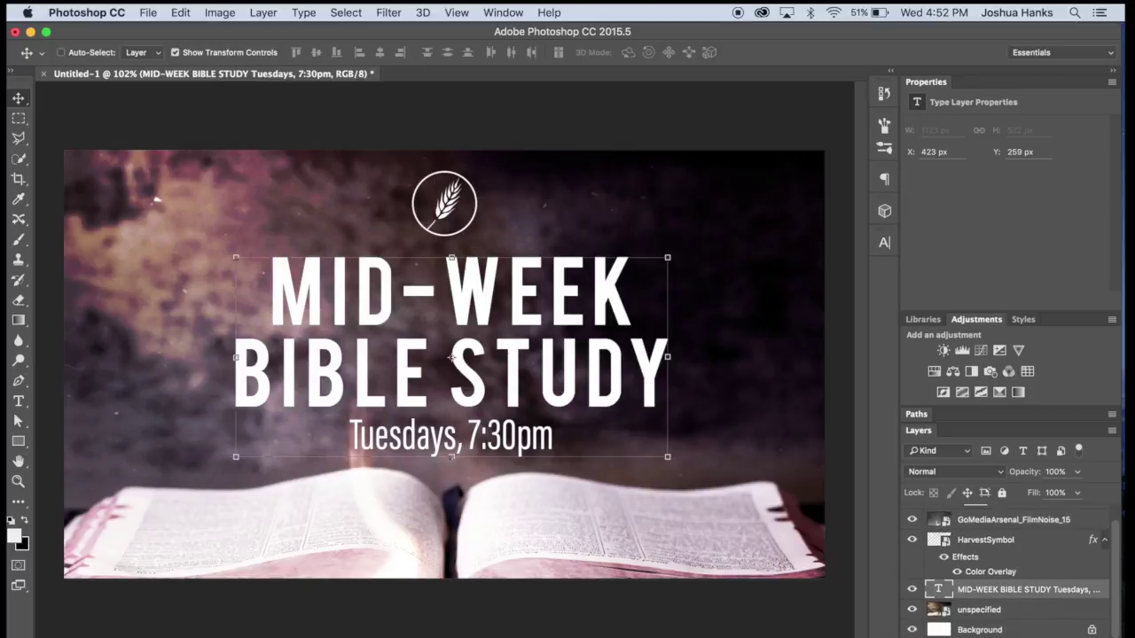
key("super+alt+shift+n")
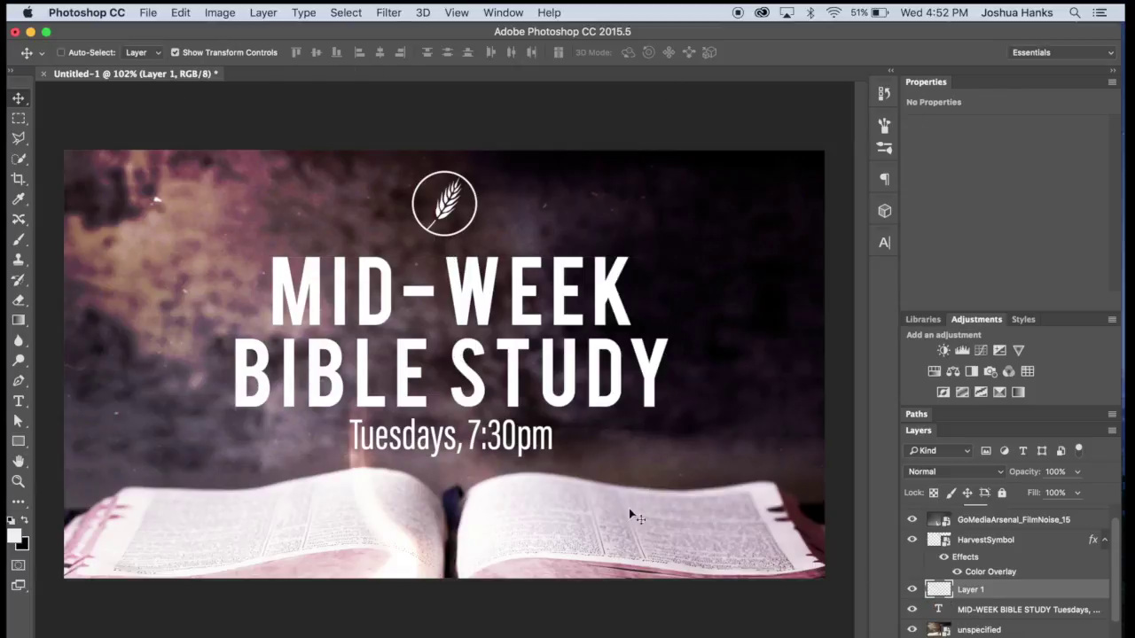
Choose the Brush tool and reduce its soft brush size to 900 px.
scroll(398, 496, "down", 2)
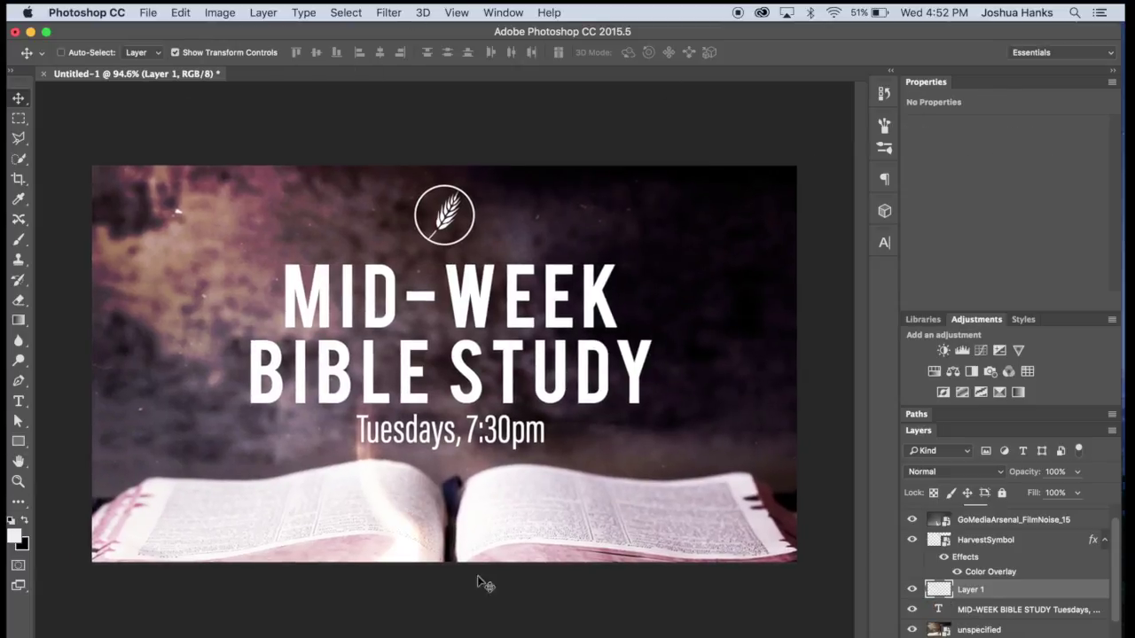
left_click(15, 242)
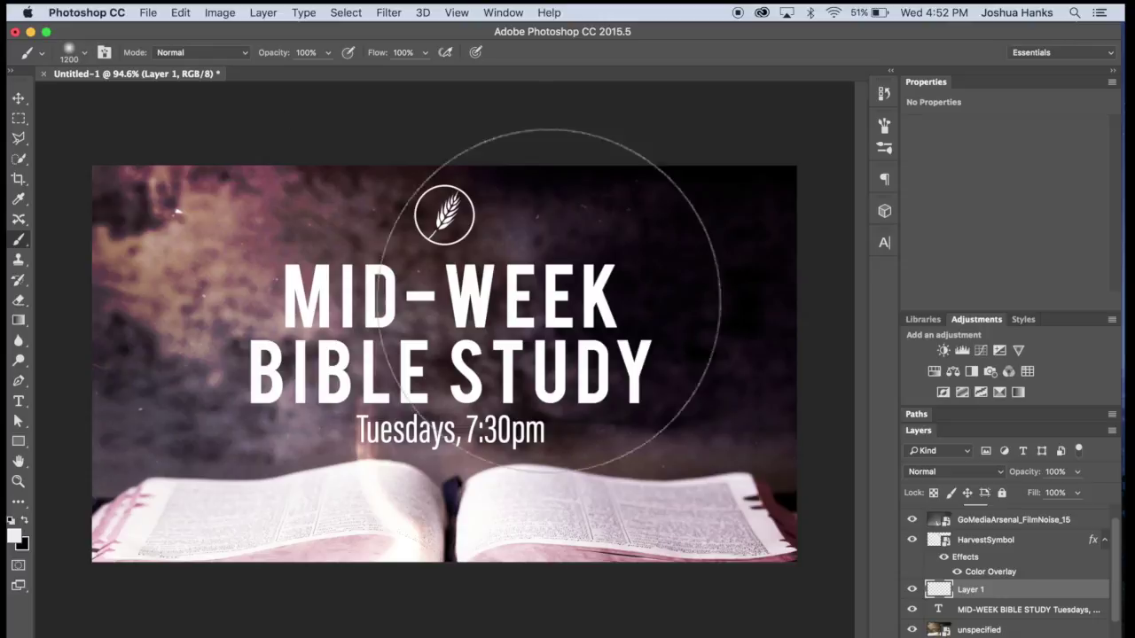
key("bracketleft")
key("bracketleft")
key("bracketleft")
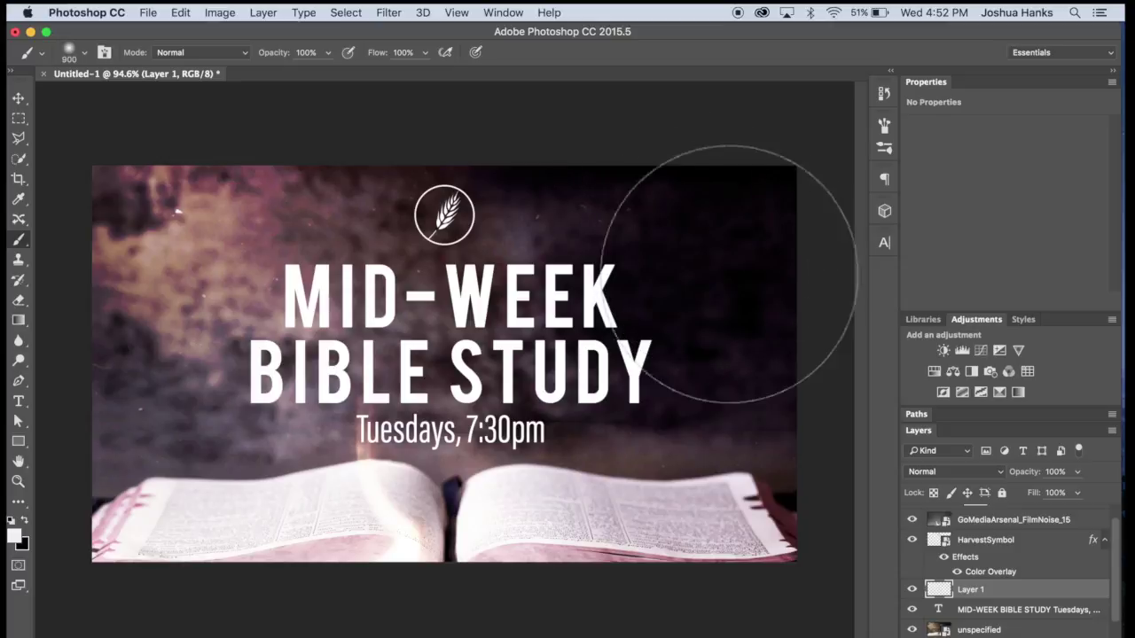
Sample dark purple #1b121c from the photo's background as foreground color and brush it over the right end of the title on Layer 1.
left_click(15, 537)
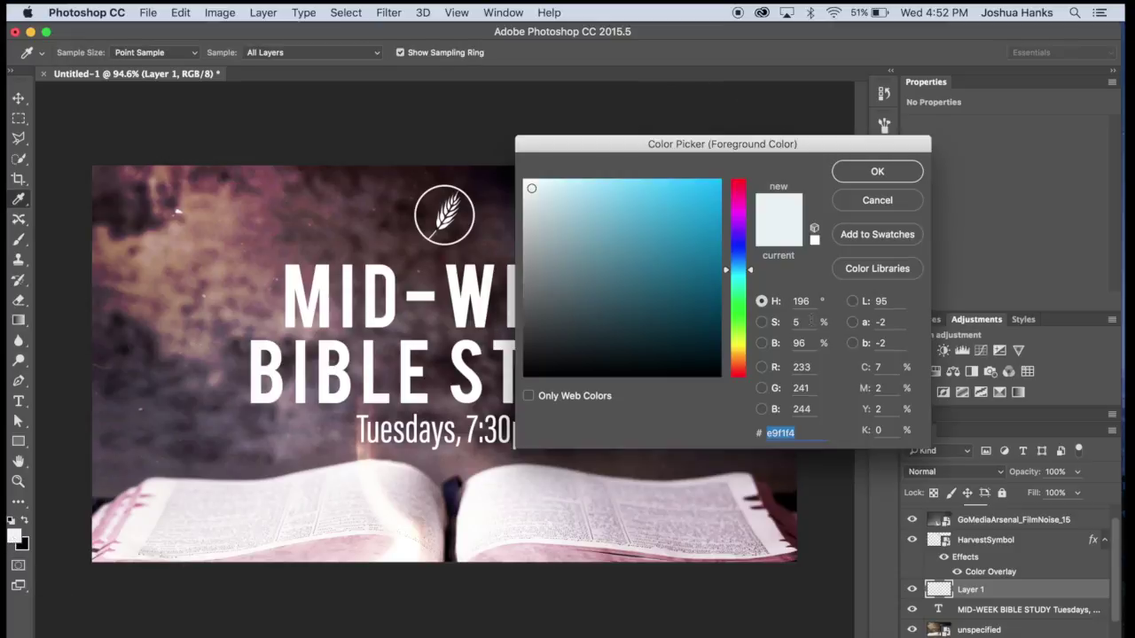
left_click_drag(637, 228, 661, 241)
left_click_drag(787, 147, 491, 225)
left_click_drag(743, 362, 724, 363)
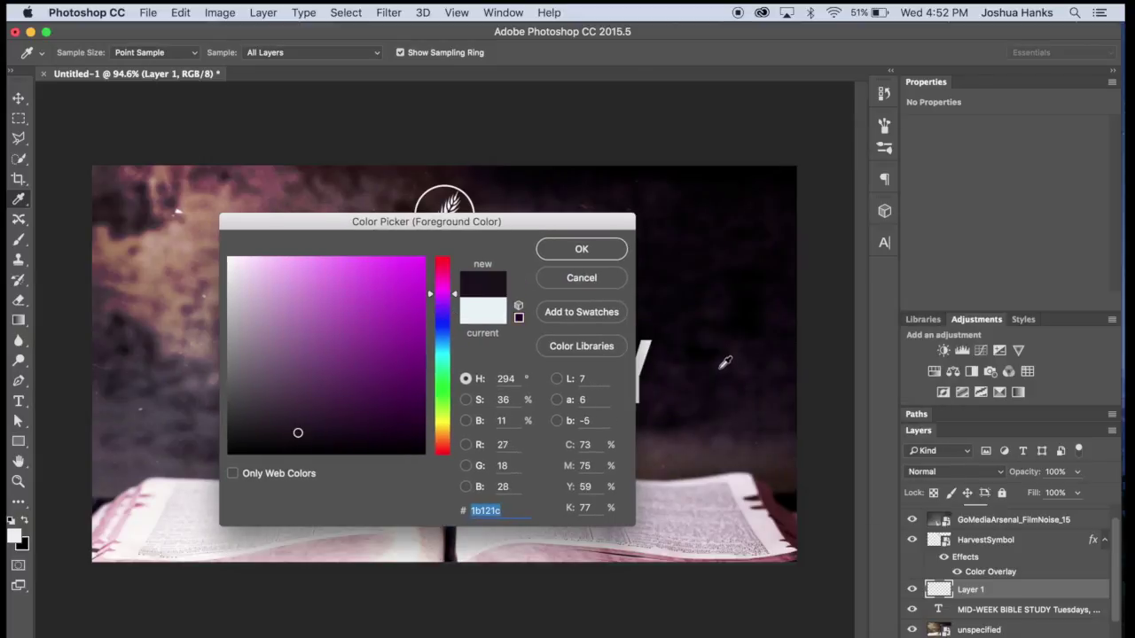
key("Return")
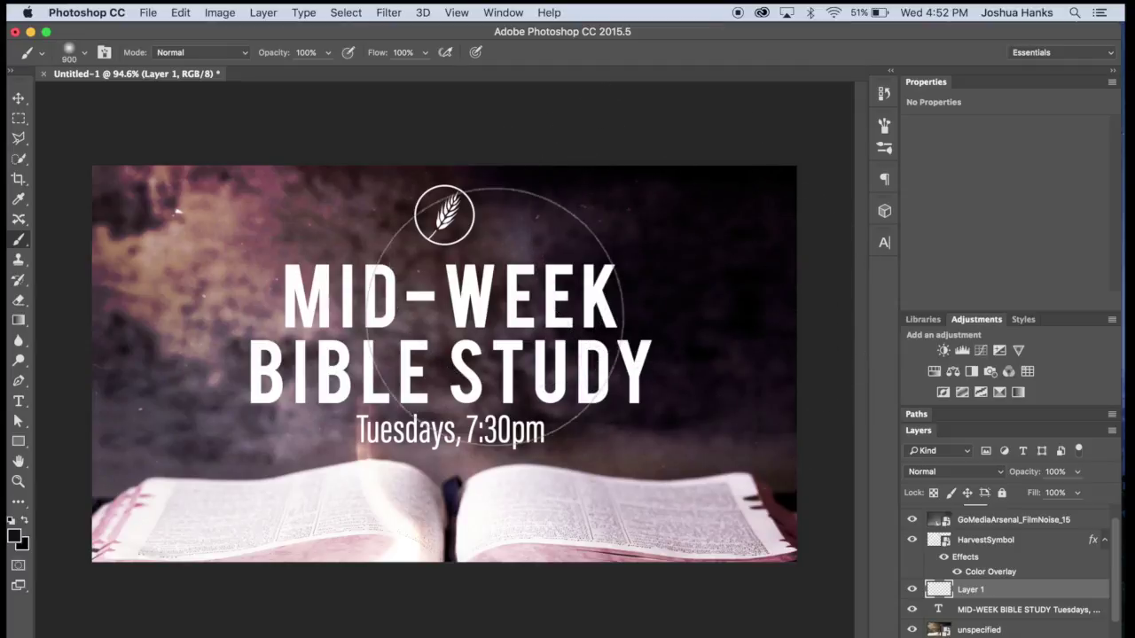
mouse_move(637, 221)
left_mouse_down()
mouse_move(701, 127)
mouse_move(683, 172)
mouse_move(760, 223)
mouse_move(790, 309)
left_mouse_up()
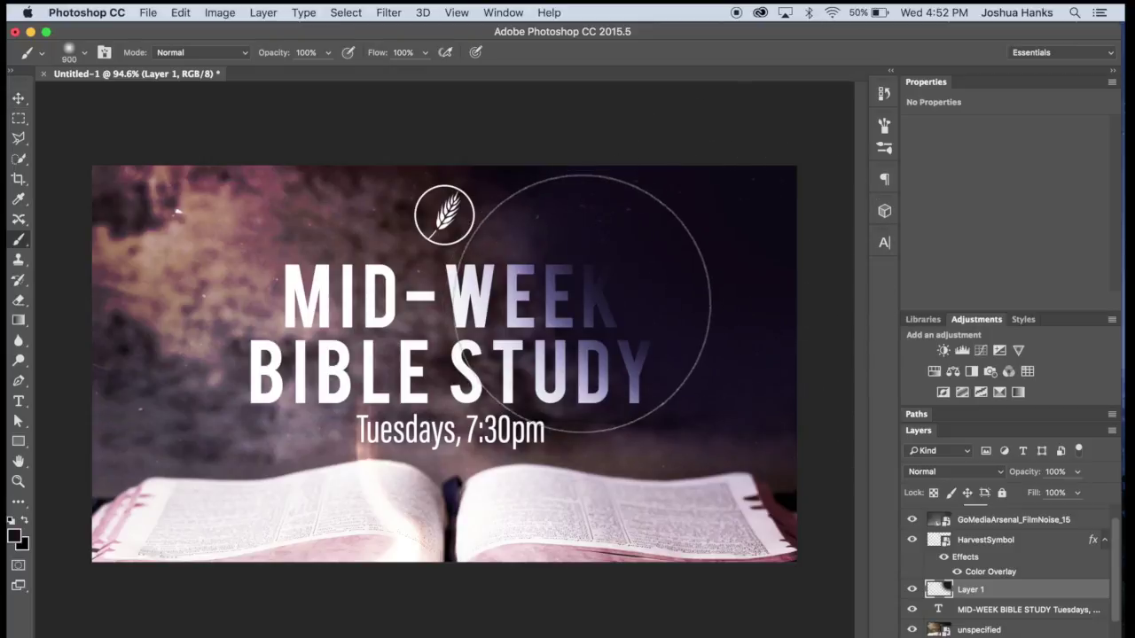
Clip Layer 1 to the title text layer so the dark shading affects only the lettering.
left_click(18, 100)
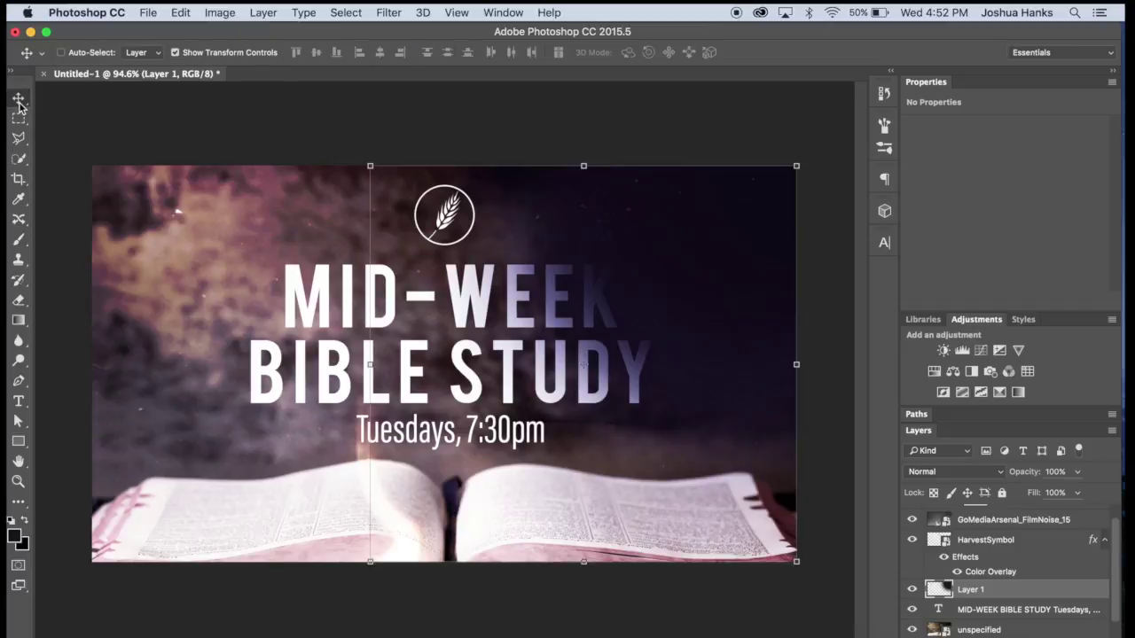
scroll(1030, 591, "down", 1)
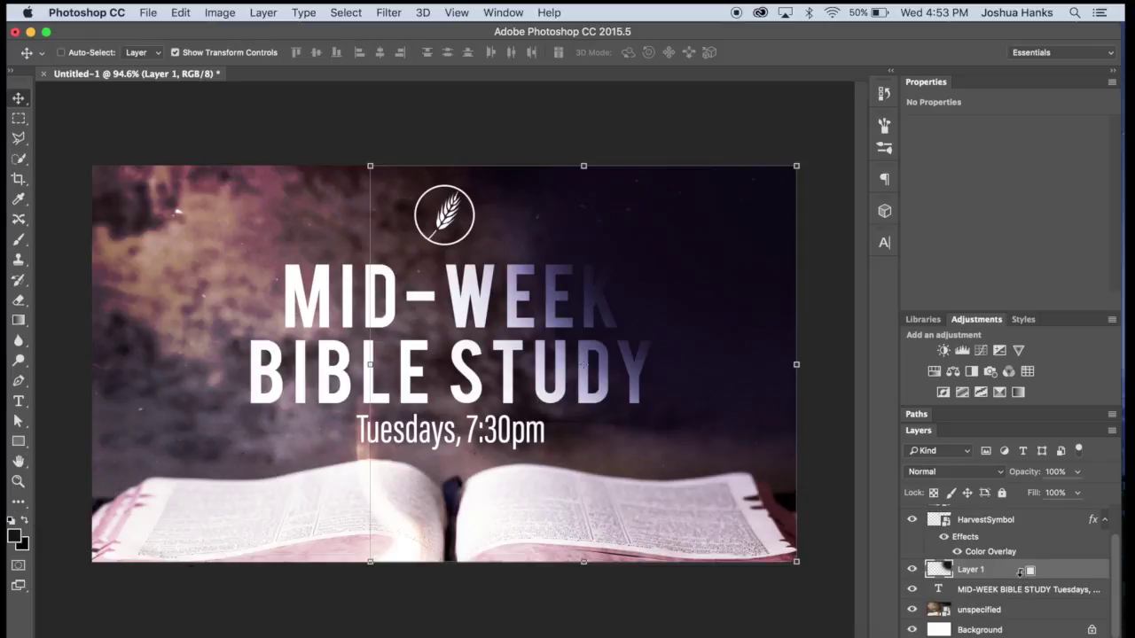
left_click(1019, 571, "alt")
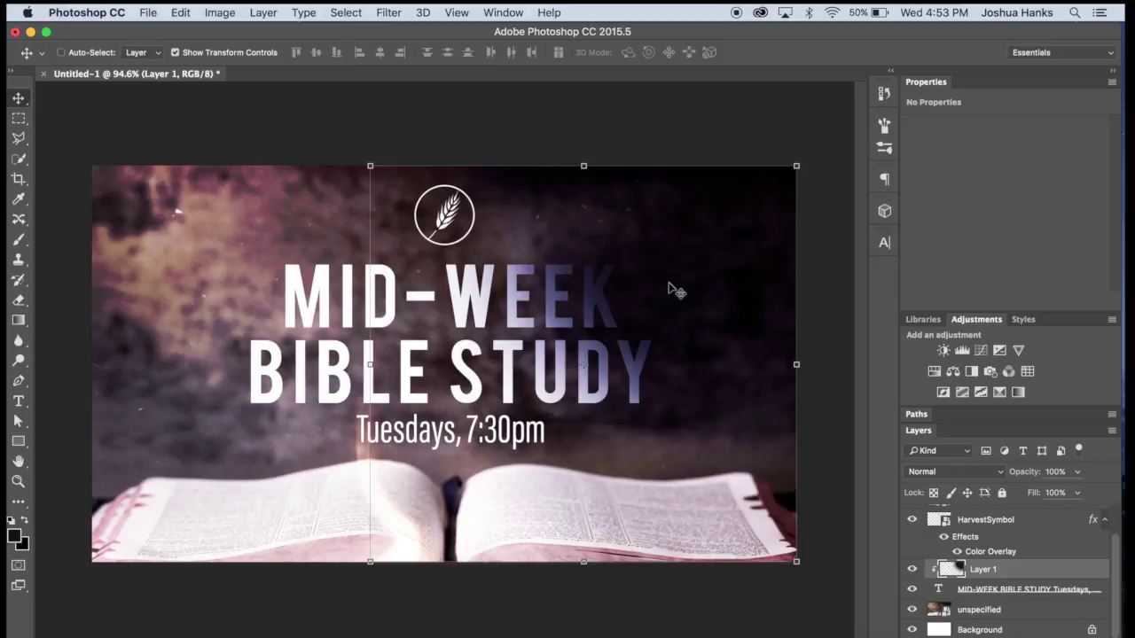
Shift the clipped shading up toward the canvas's upper-right corner and lower Layer 1's opacity to 73%.
left_click_drag(704, 263, 766, 244)
left_click(1077, 472)
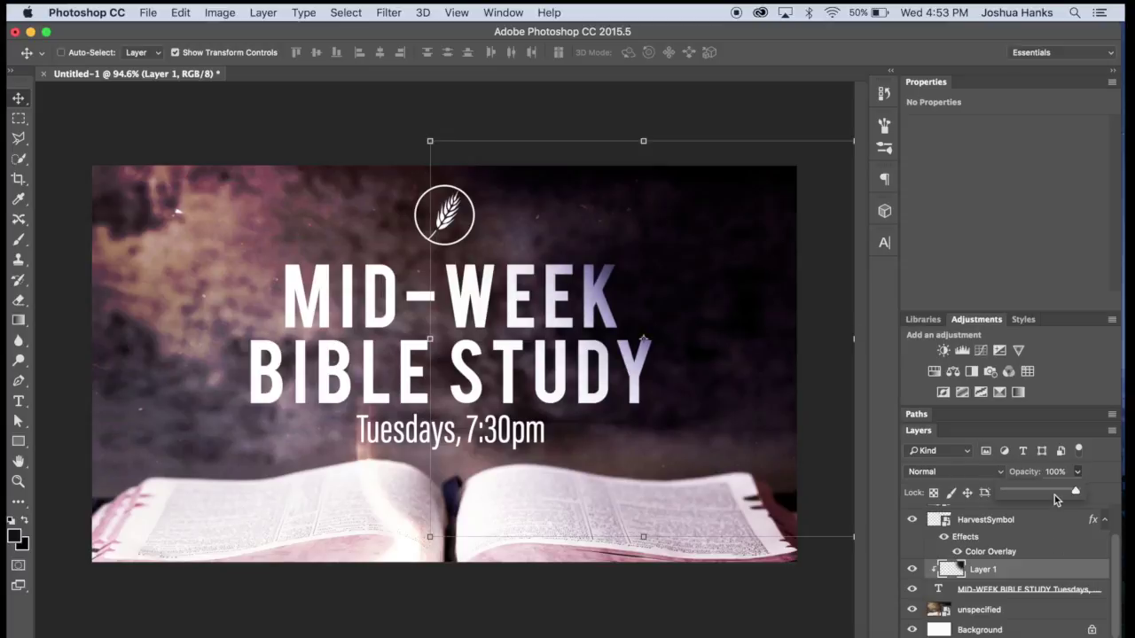
left_click_drag(1050, 488, 1056, 493)
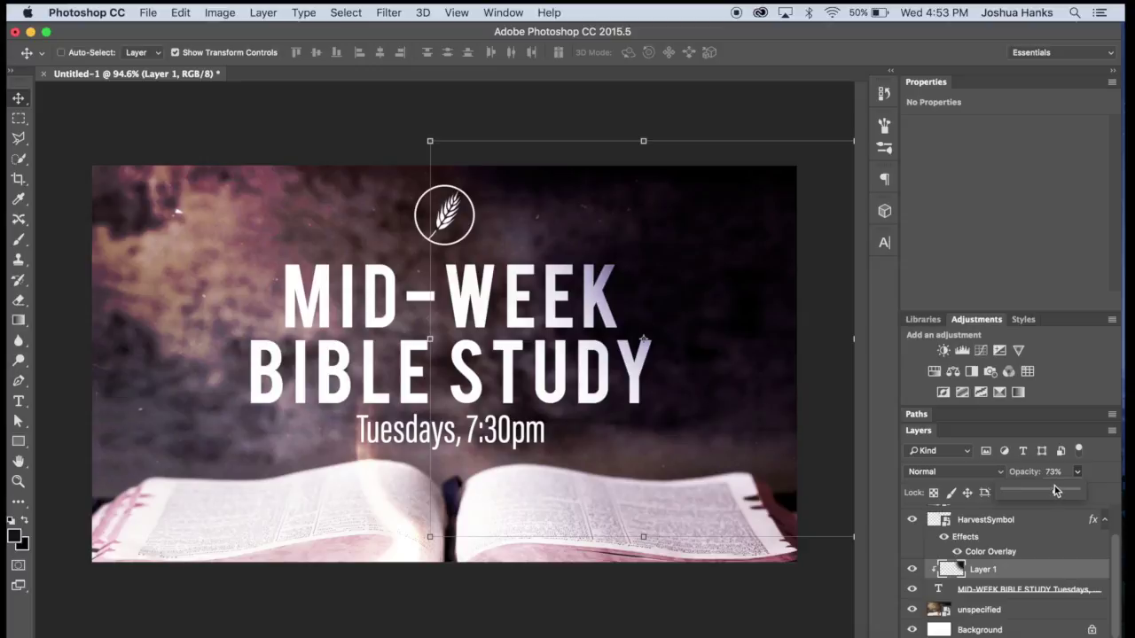
left_click(25, 483)
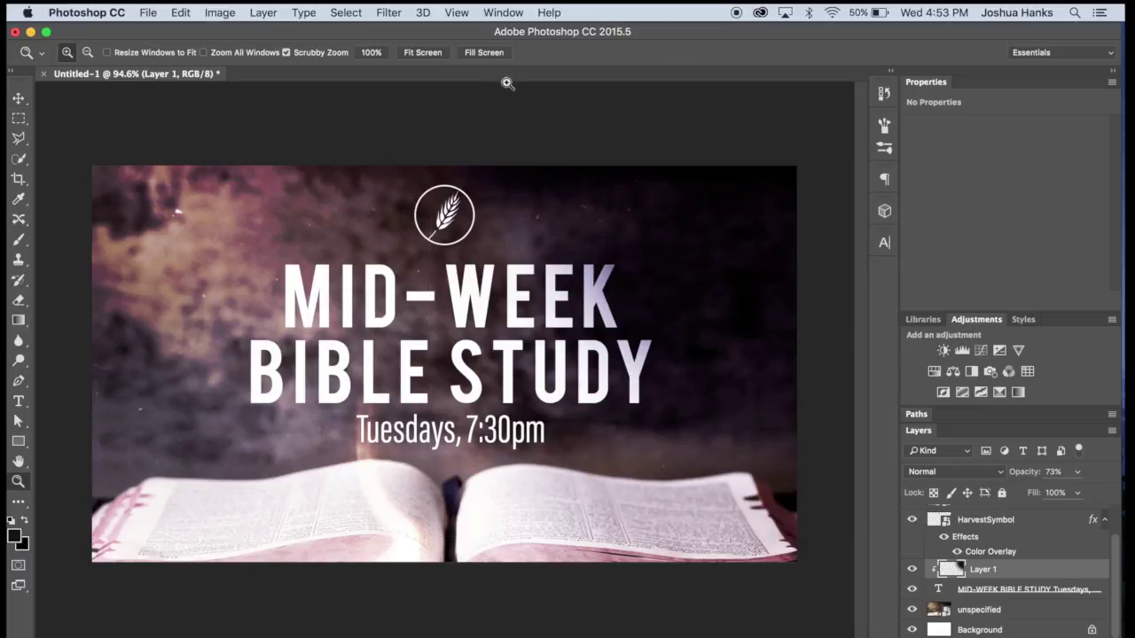
left_click(409, 57)
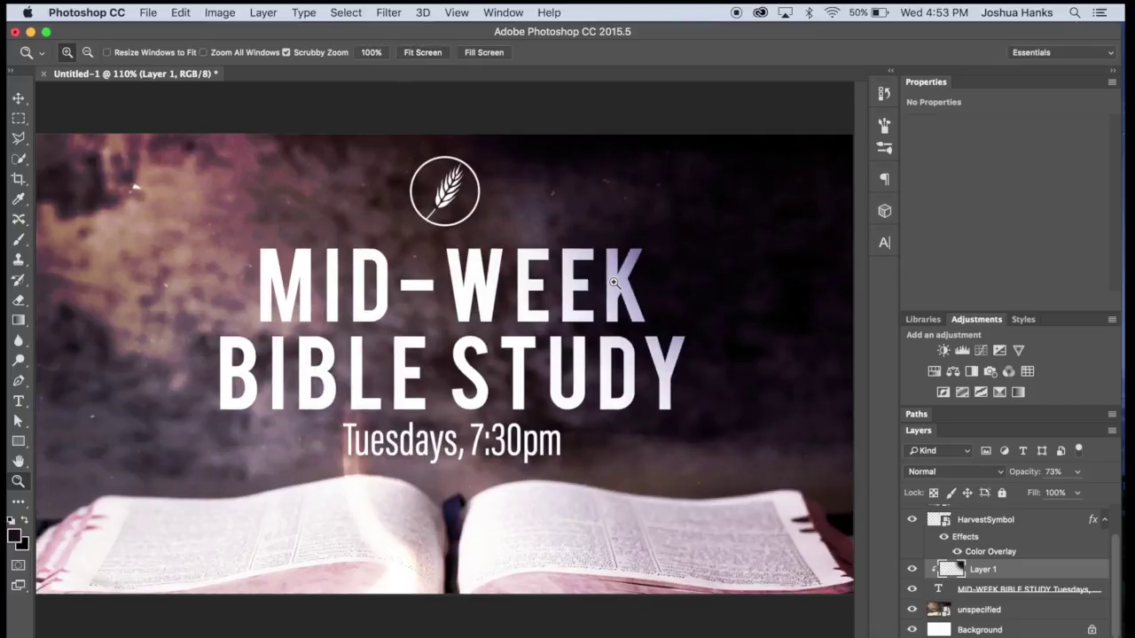
scroll(613, 282, "down", 1)
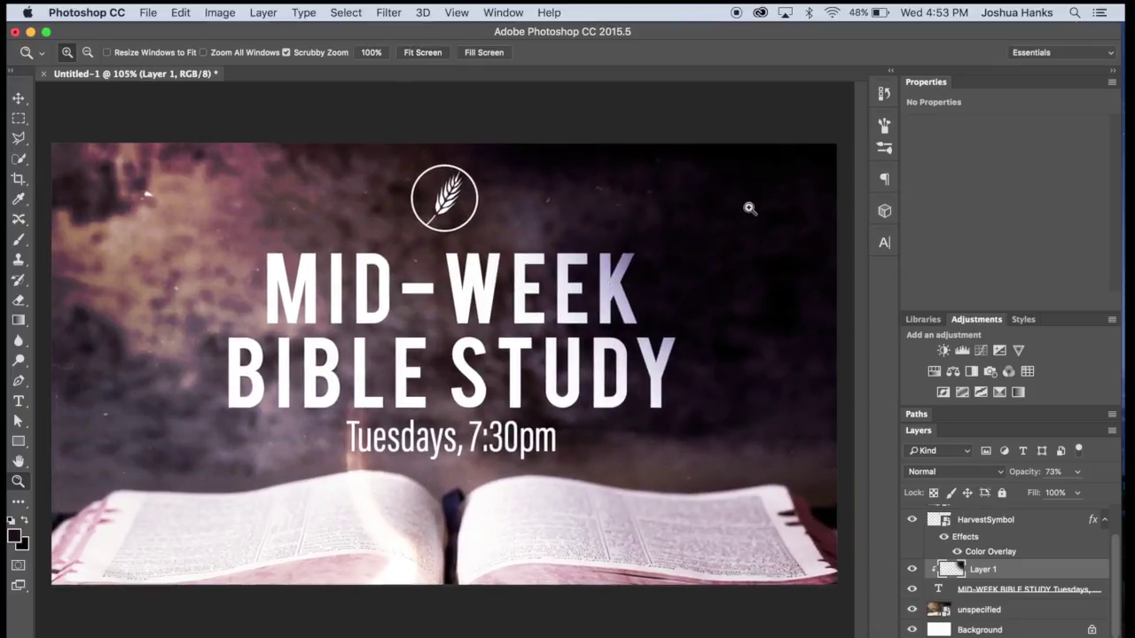
scroll(749, 208, "down", 2)
scroll(748, 213, "up", 1)
Switch to Finder and open MidWeek.jpg from the Desktop's NewLogo folder in Preview.
left_click(128, 635)
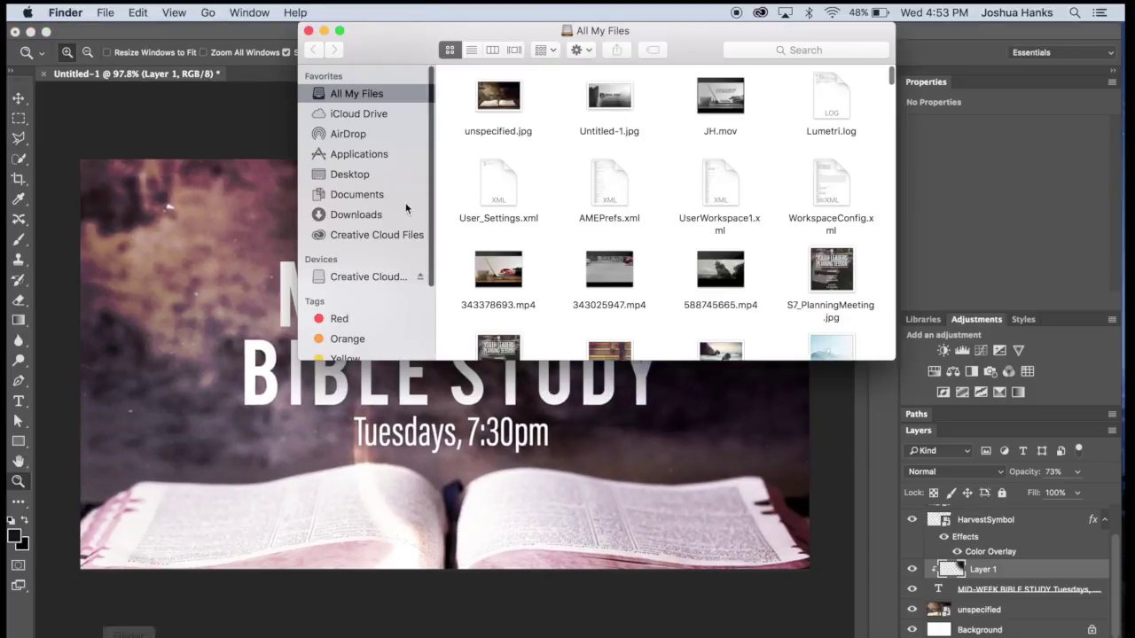
left_click(371, 173)
scroll(483, 290, "down", 3)
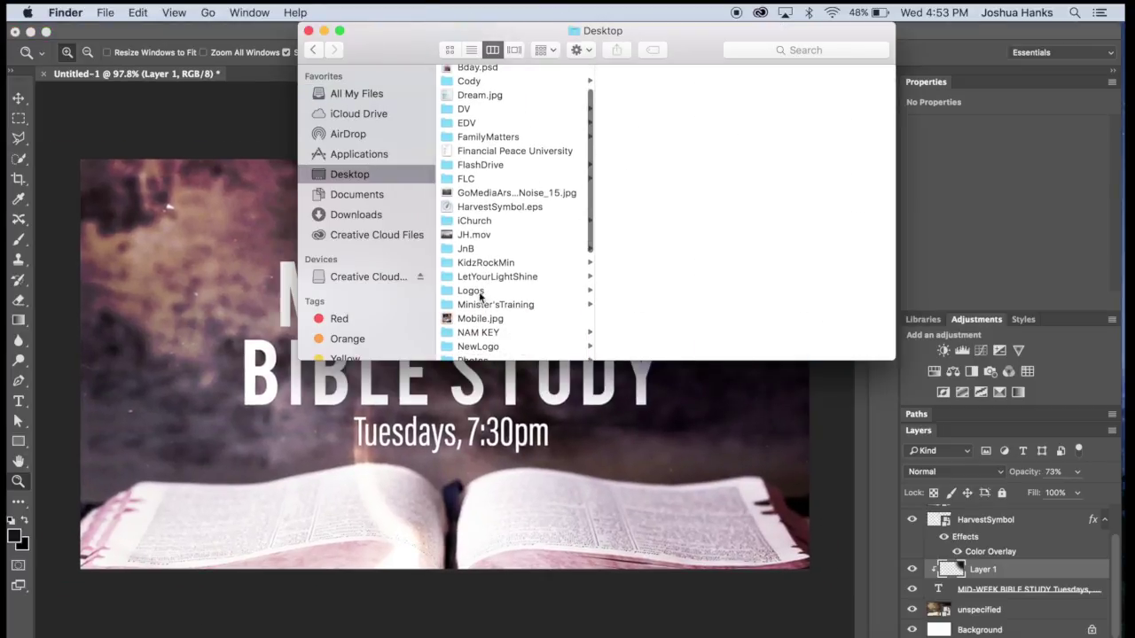
left_click(483, 347)
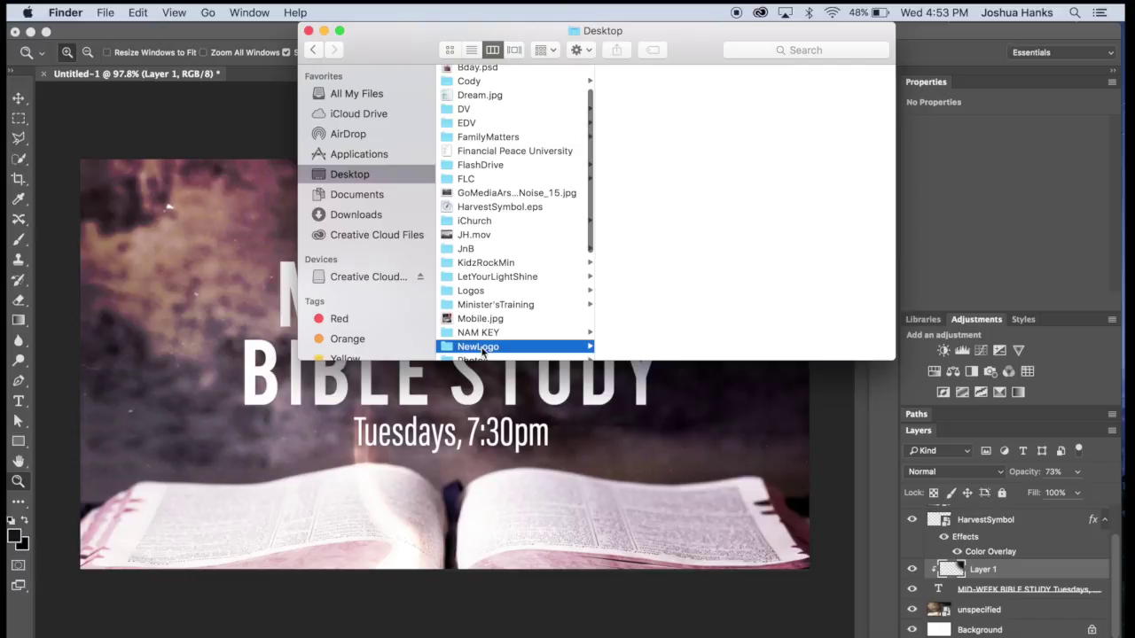
scroll(666, 253, "down", 5)
left_click(654, 243)
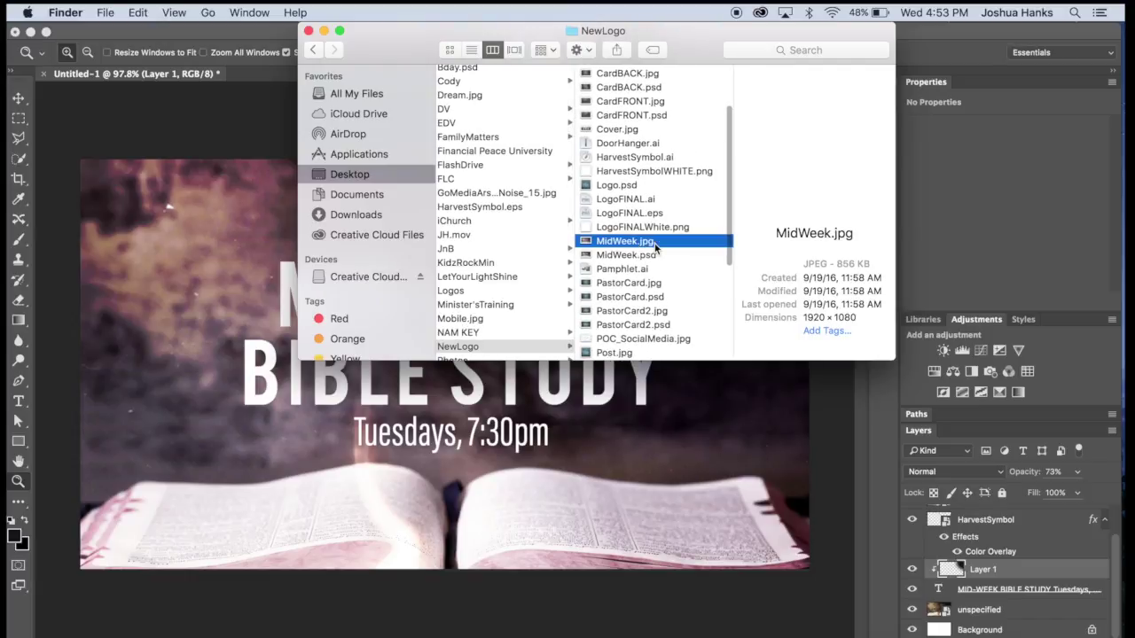
right_click(655, 249)
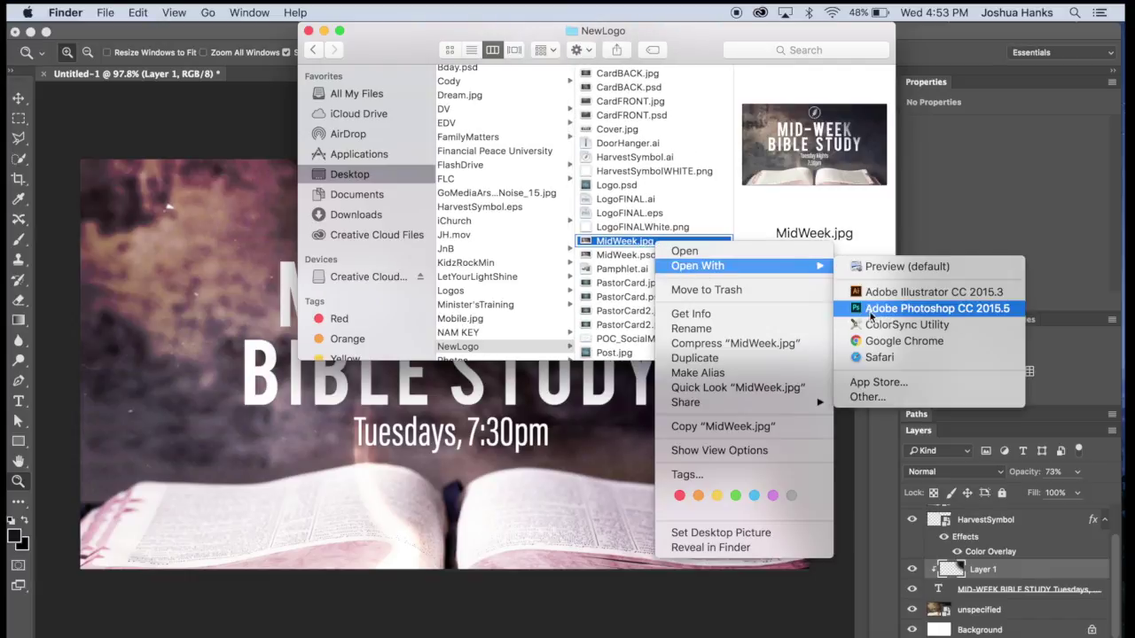
left_click(896, 277)
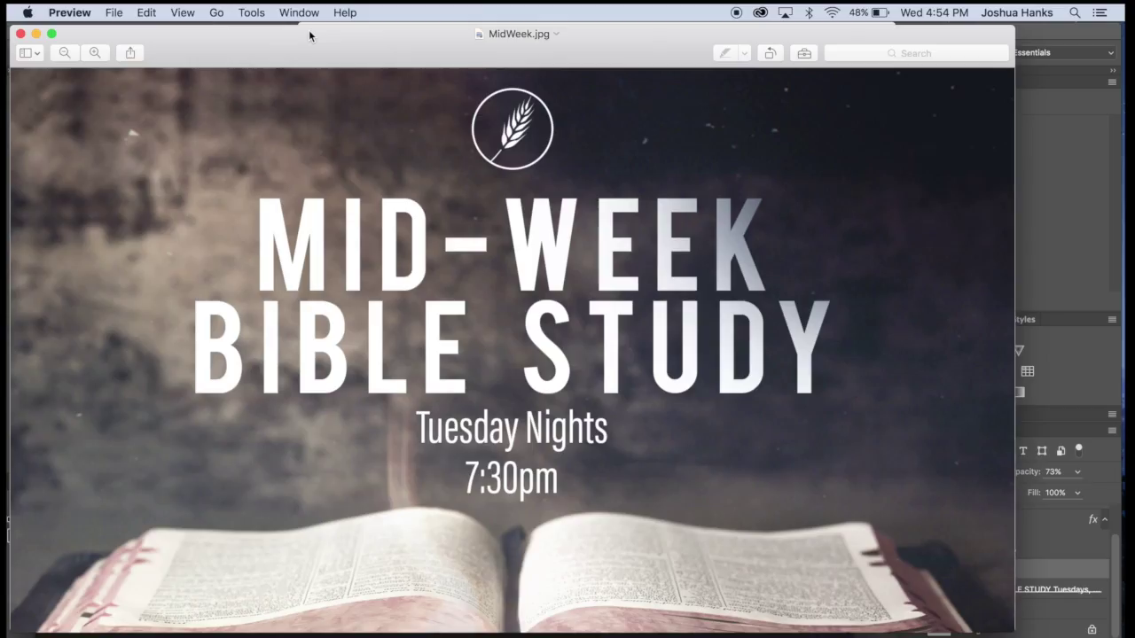
Arrange the Photoshop and Preview windows side by side, zoomed out, to compare the slide with the MidWeek.jpg reference.
left_click_drag(480, 50, 556, 31)
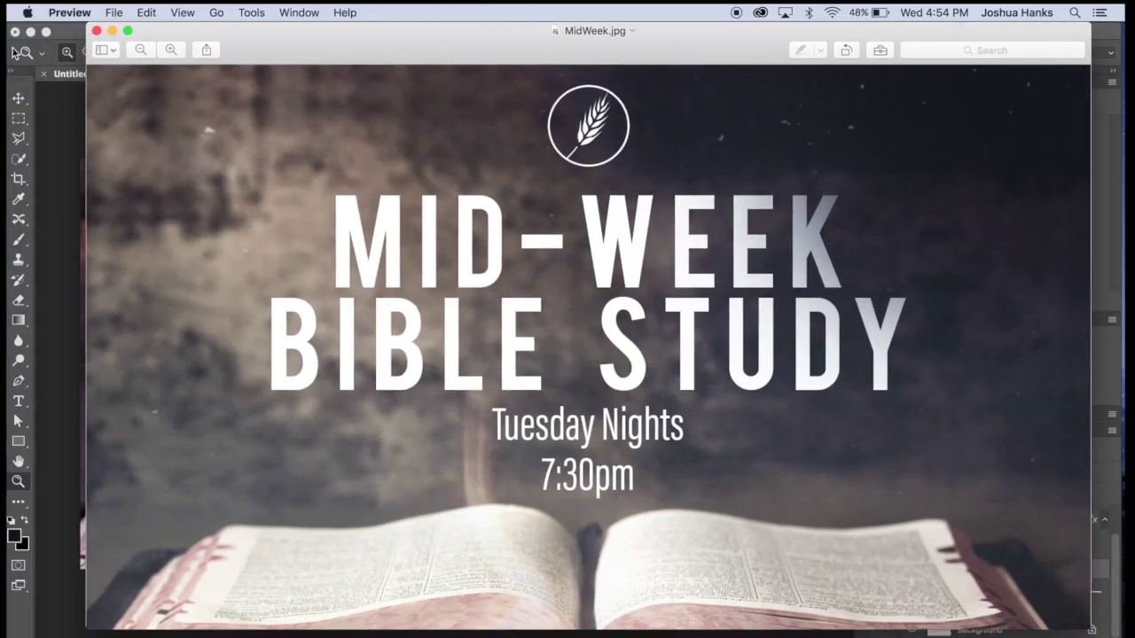
left_click(70, 38)
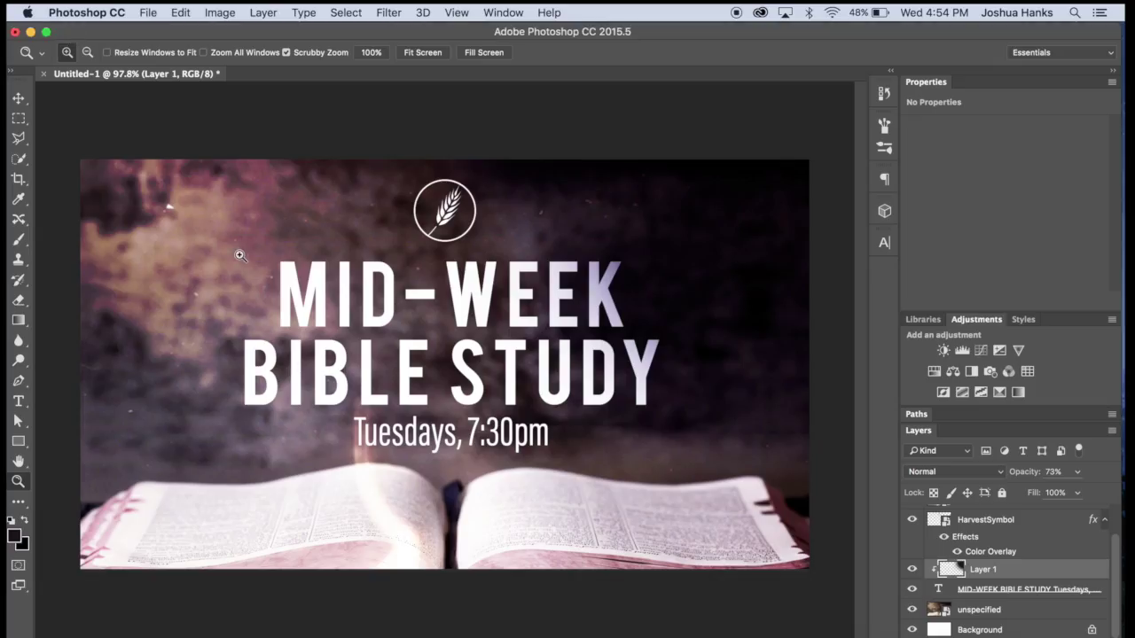
key("super+minus")
key("ctrl+Right")
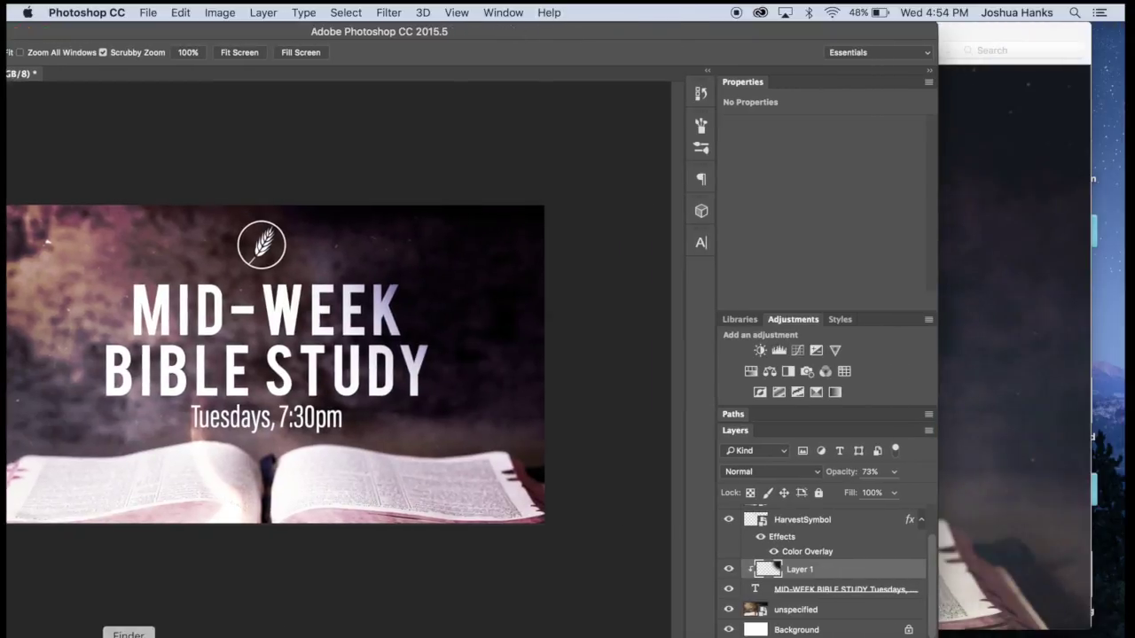
left_click(127, 631)
left_click(308, 31)
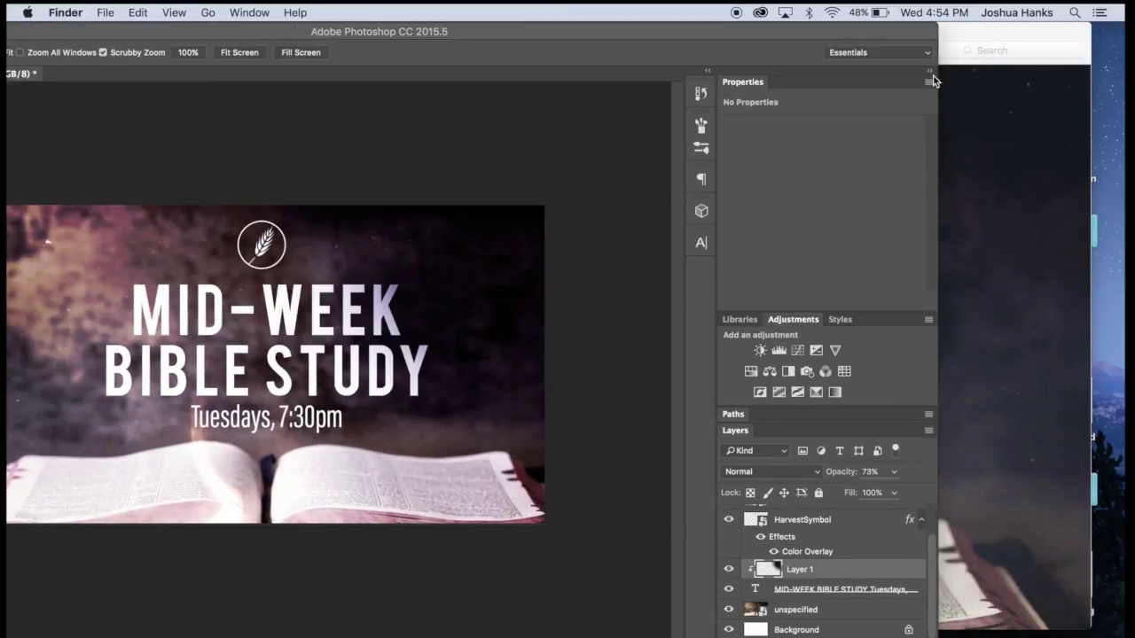
key("super+Tab")
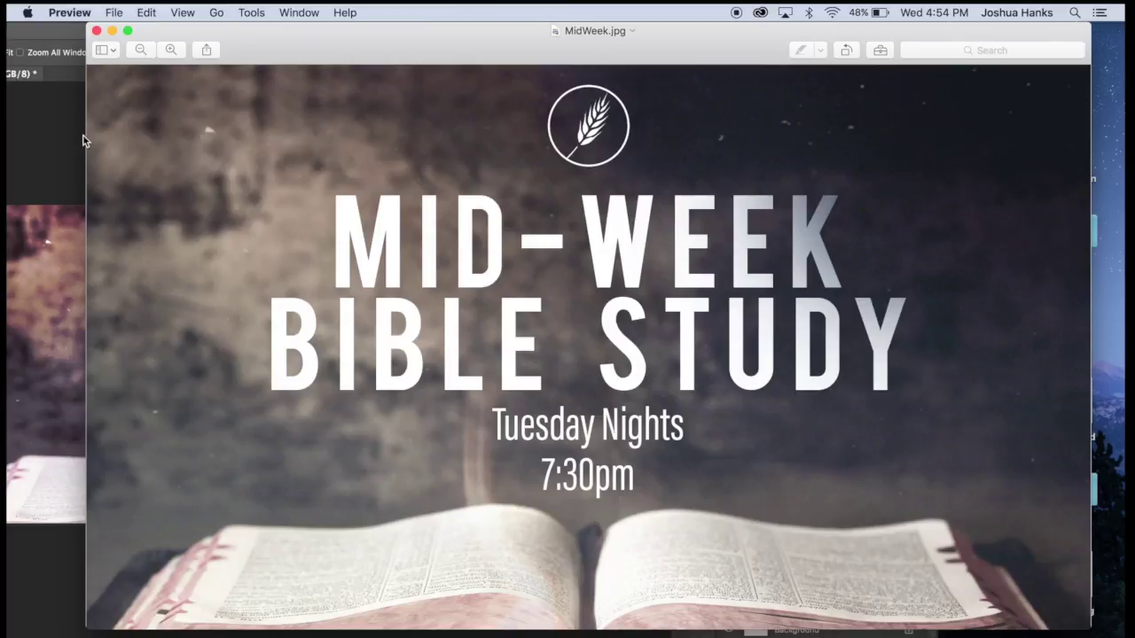
left_click_drag(266, 46, 659, 9)
key("super+minus")
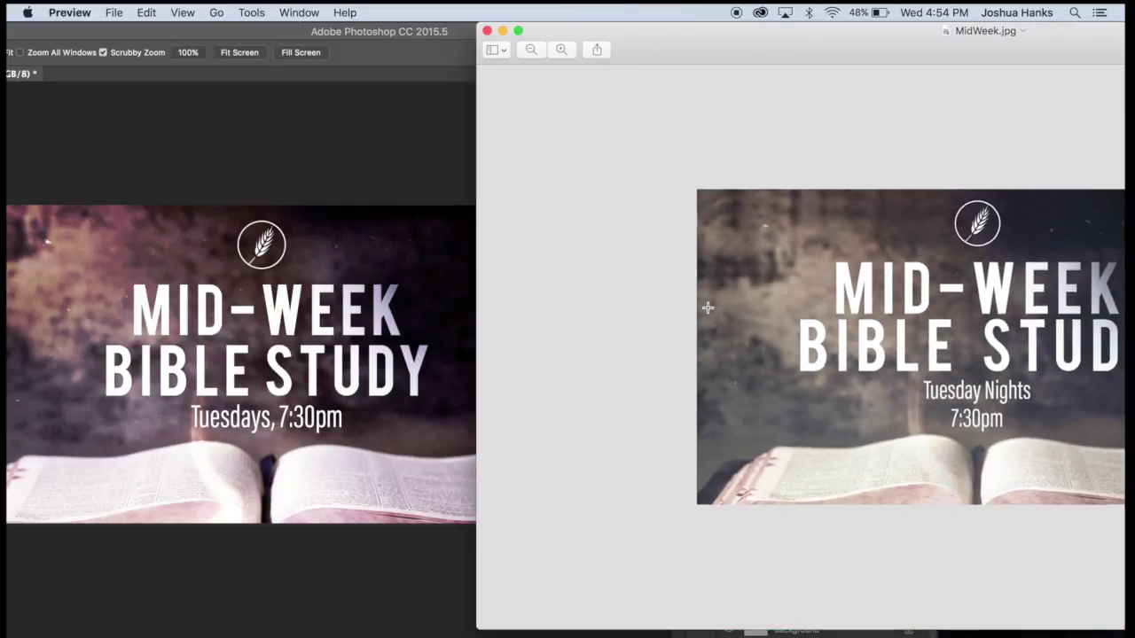
left_click_drag(870, 44, 833, 7)
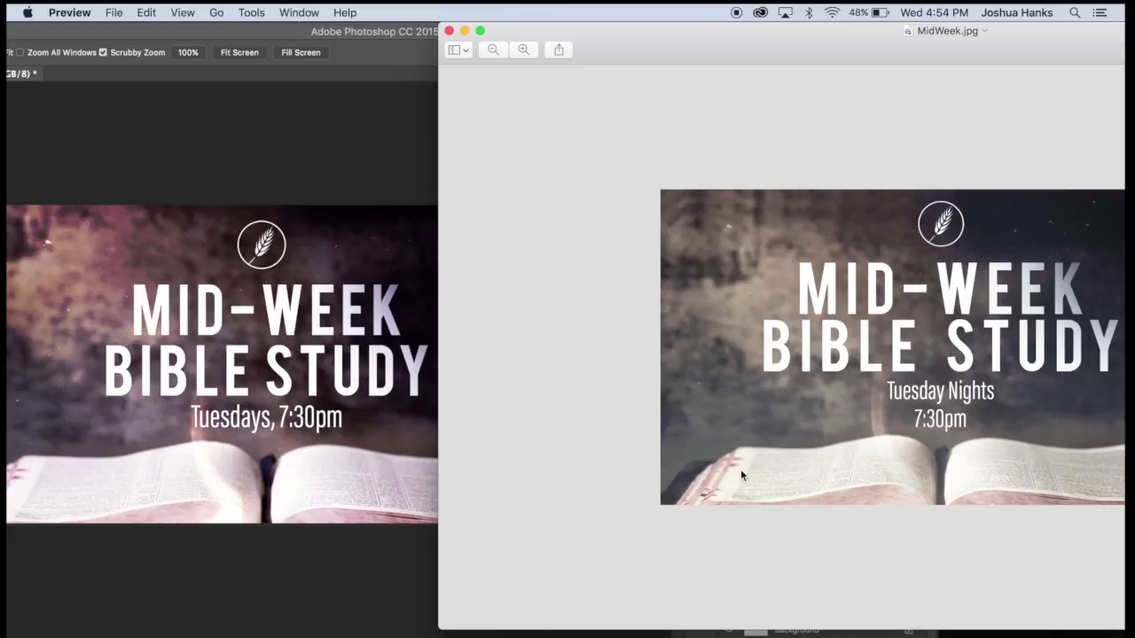
Close the MidWeek.jpg reference, return to the full Photoshop window and review the whole slide at about 100% zoom.
left_click(450, 31)
double_click(590, 33)
left_click(704, 259)
key("super+1")
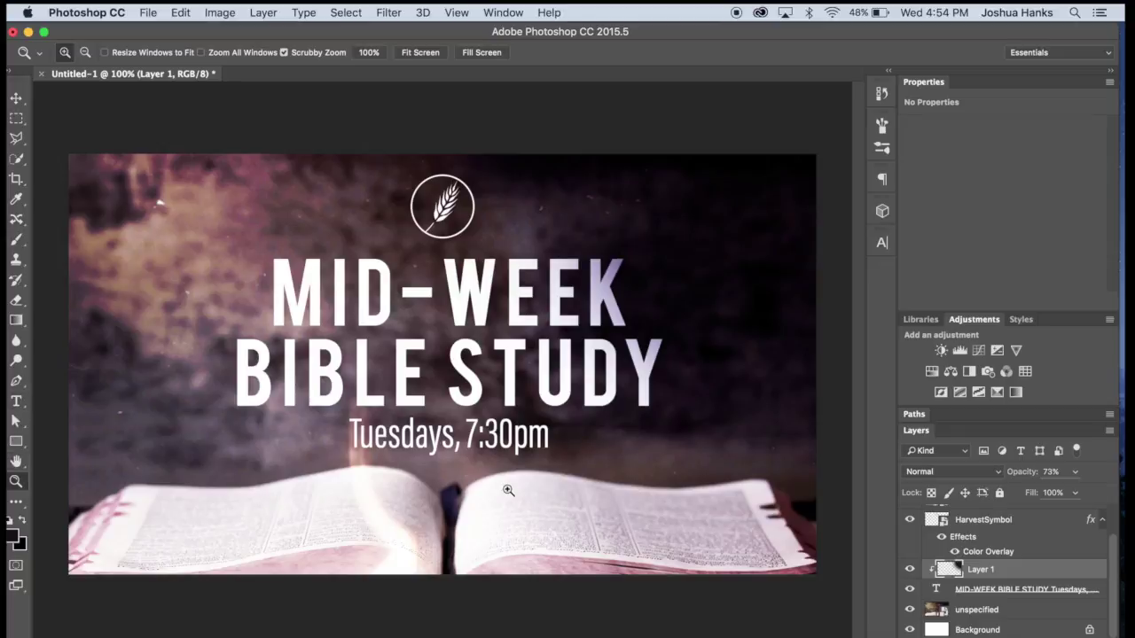
scroll(508, 490, "up", 2)
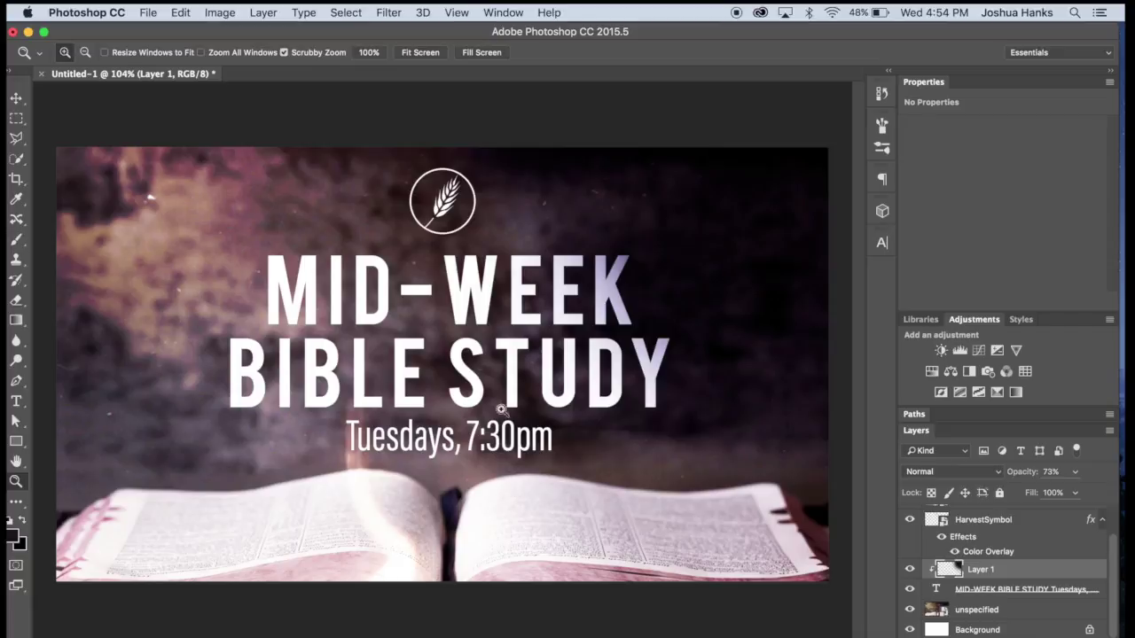
scroll(486, 319, "down", 1)
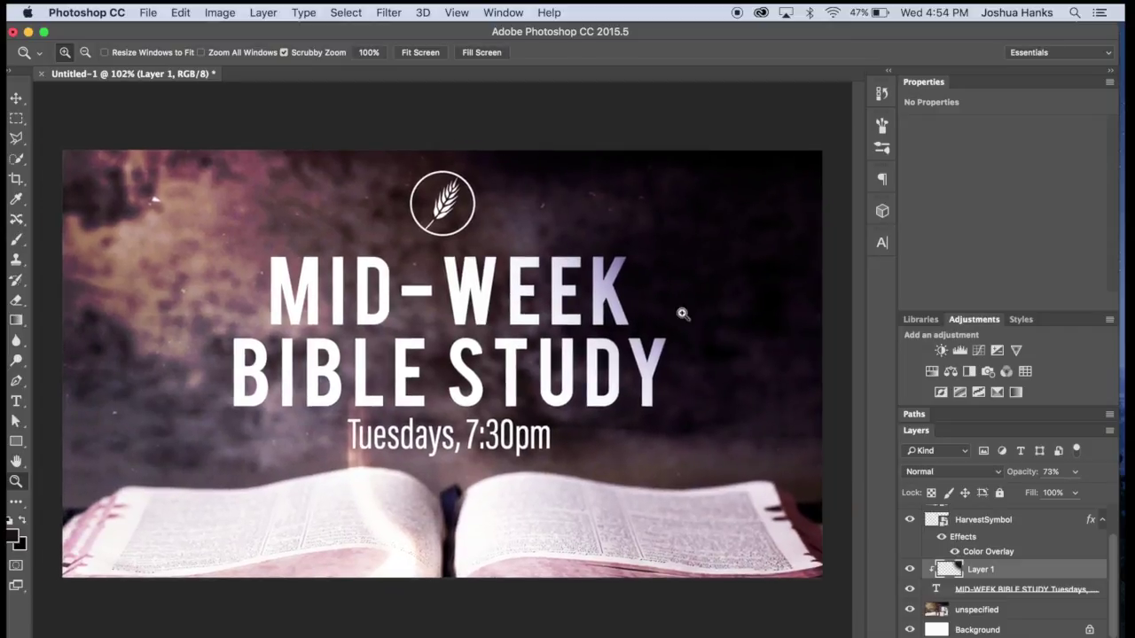